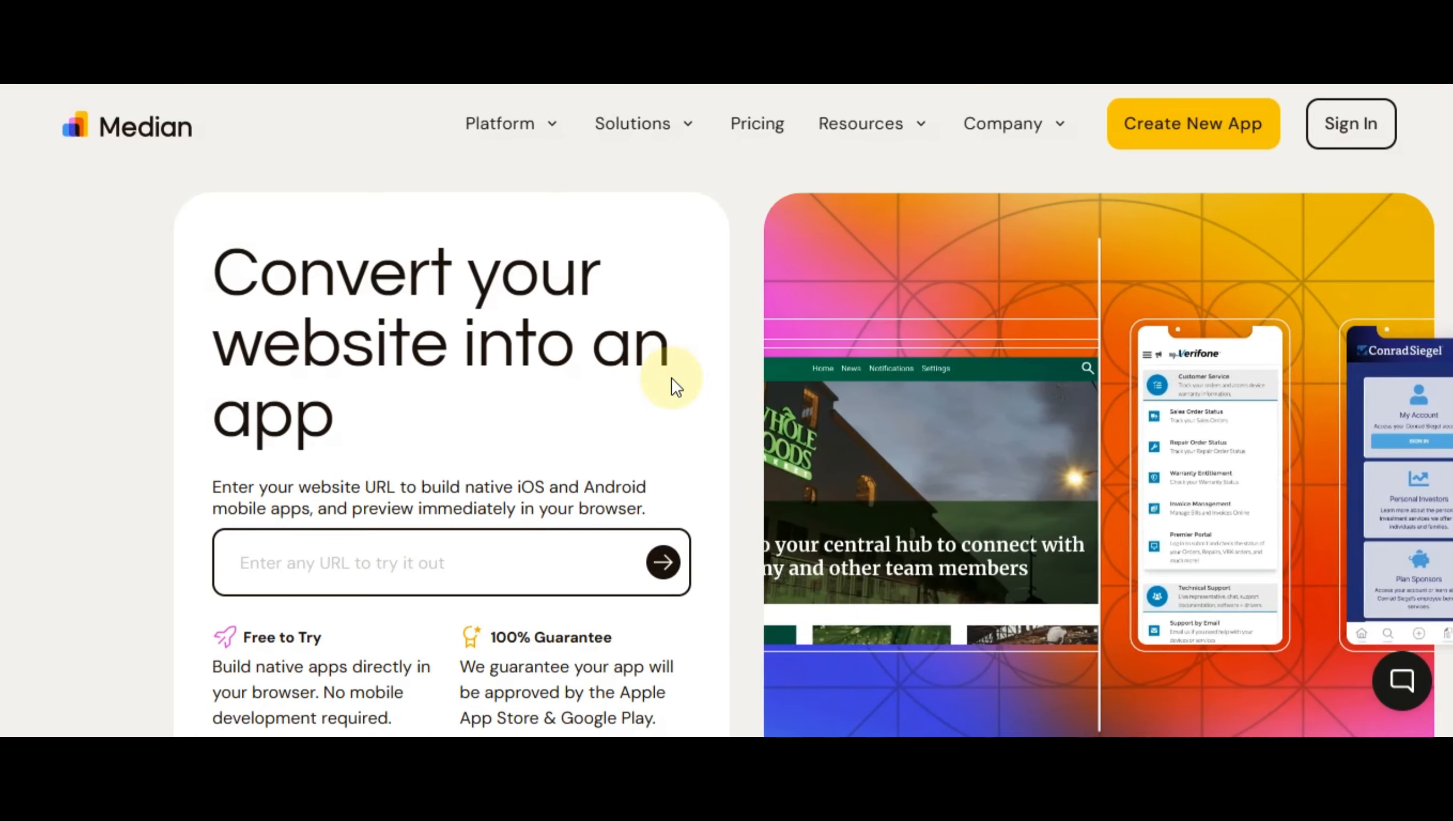
pyautogui.scroll(-3, 521, 447)
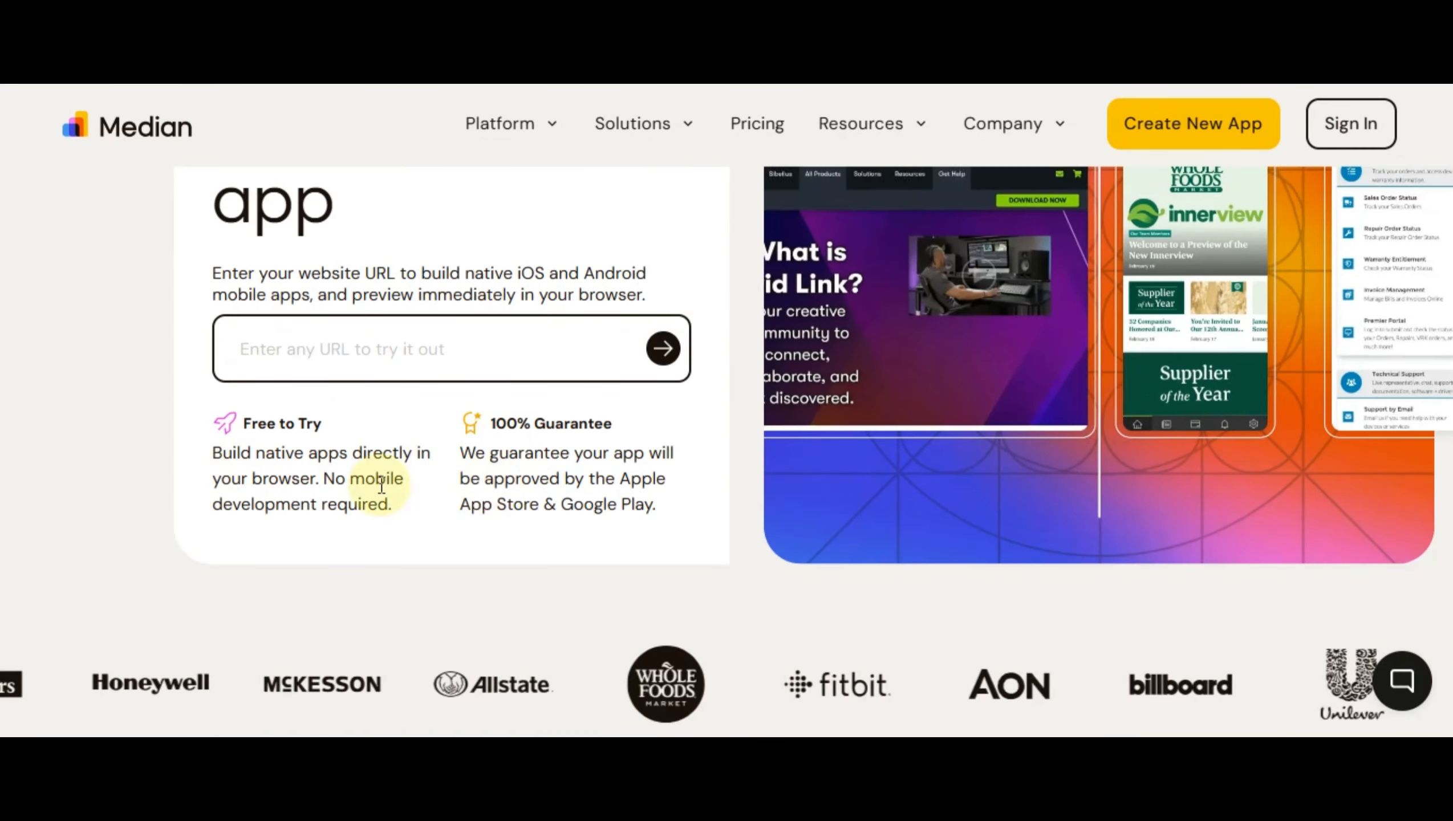
pyautogui.click(367, 357)
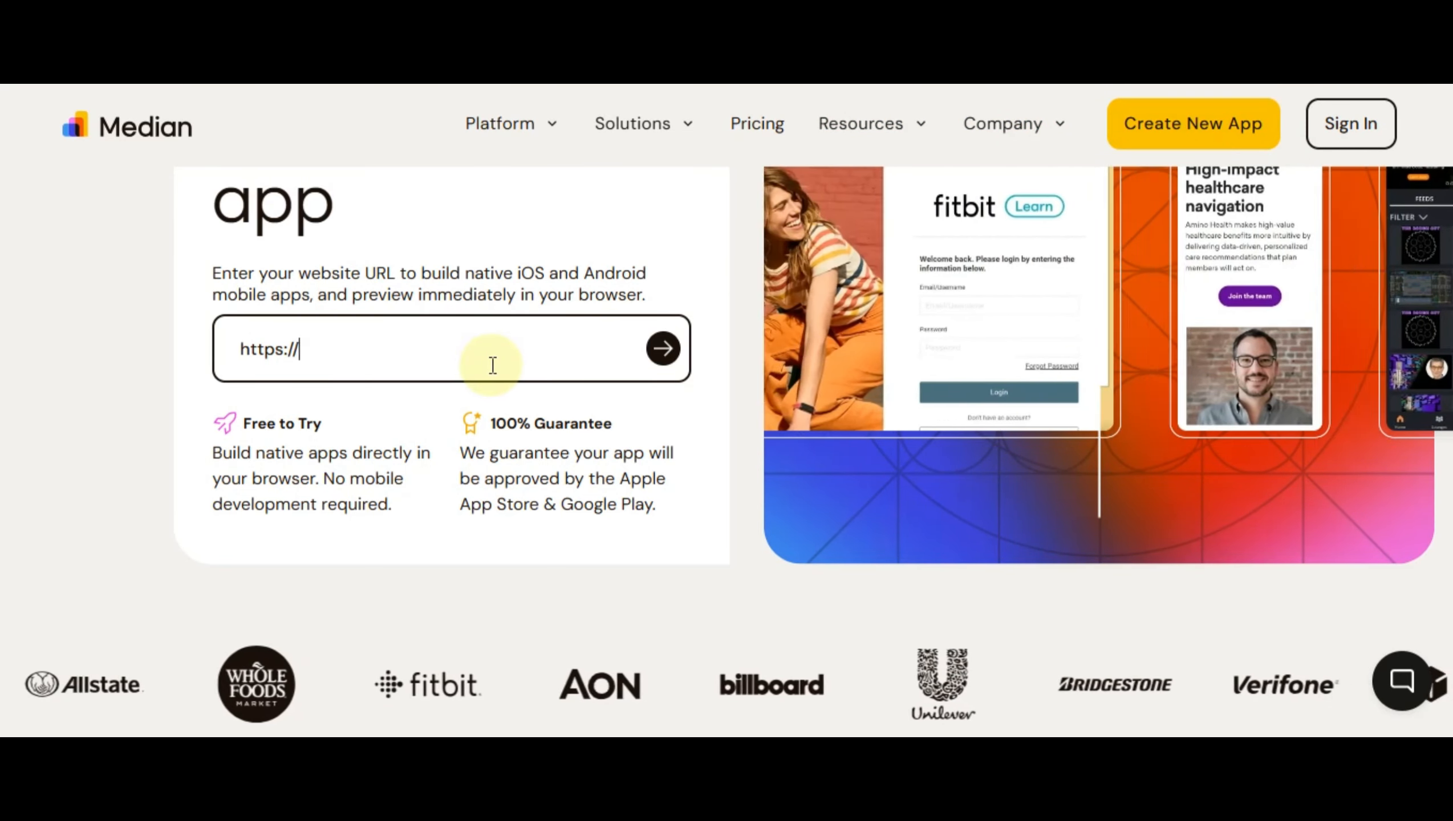
pyautogui.doubleClick(255, 352)
pyautogui.moveTo(255, 351); pyautogui.dragTo(300, 355)
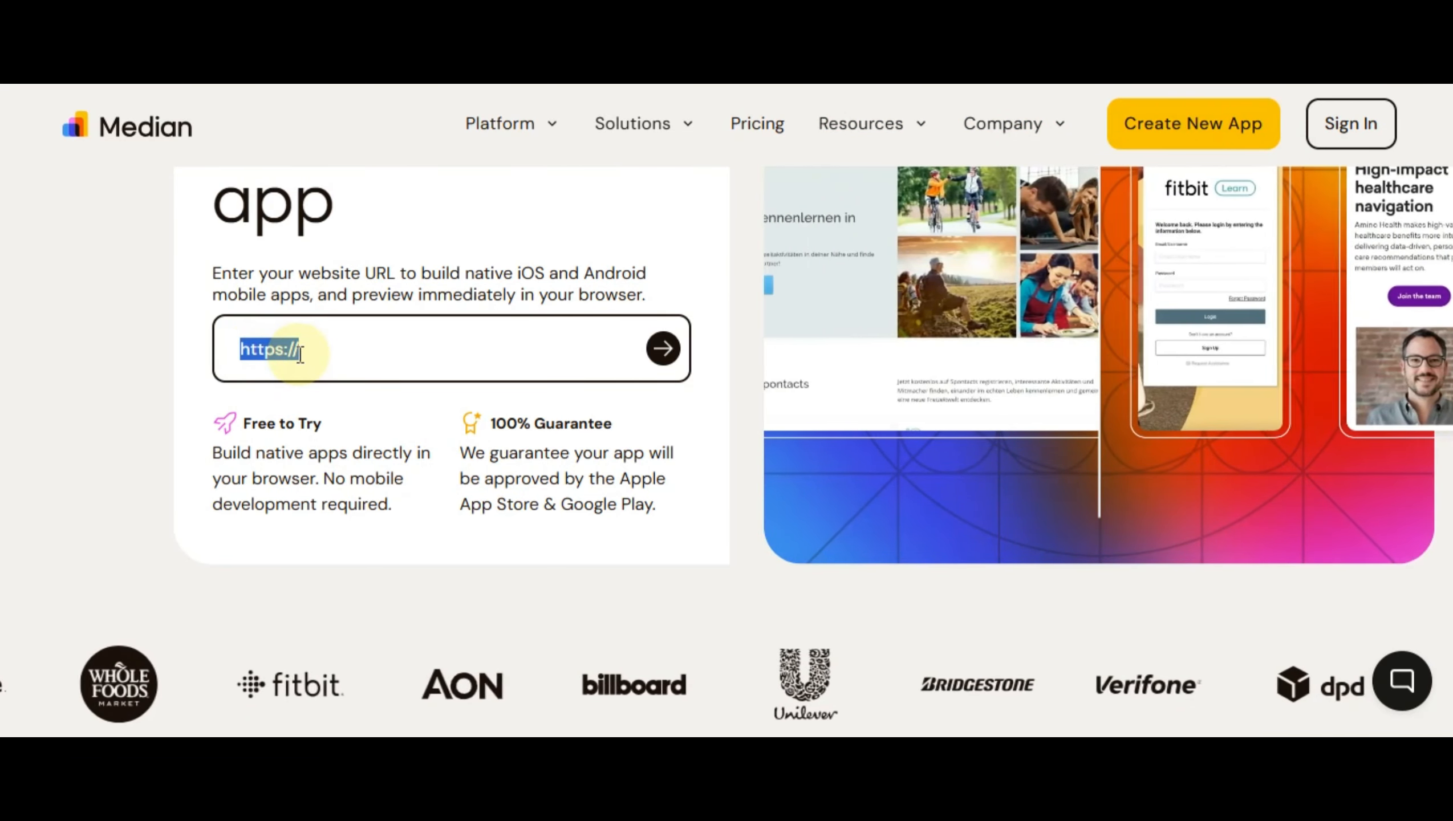
pyautogui.write('https://viralsocialbooster.com/')
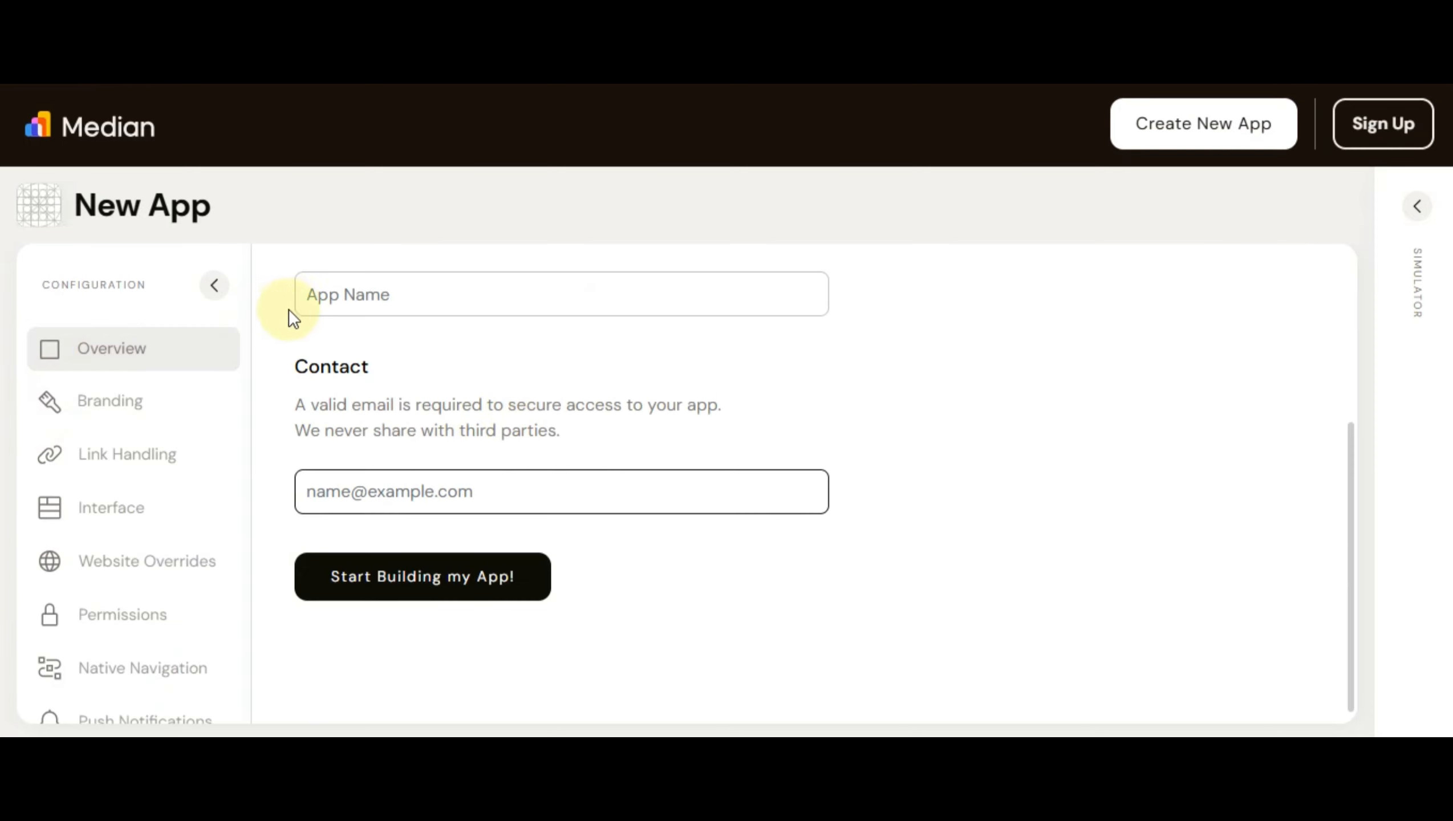
# - Shorten the app name to "Viralsocialbooster" by removing the "№ 1 Cheapest SMM Panel In The World –" prefix
pyautogui.click(352, 295)
pyautogui.write('№ 1 Cheapest SMM Panel In The World - Viralsocialbooster')
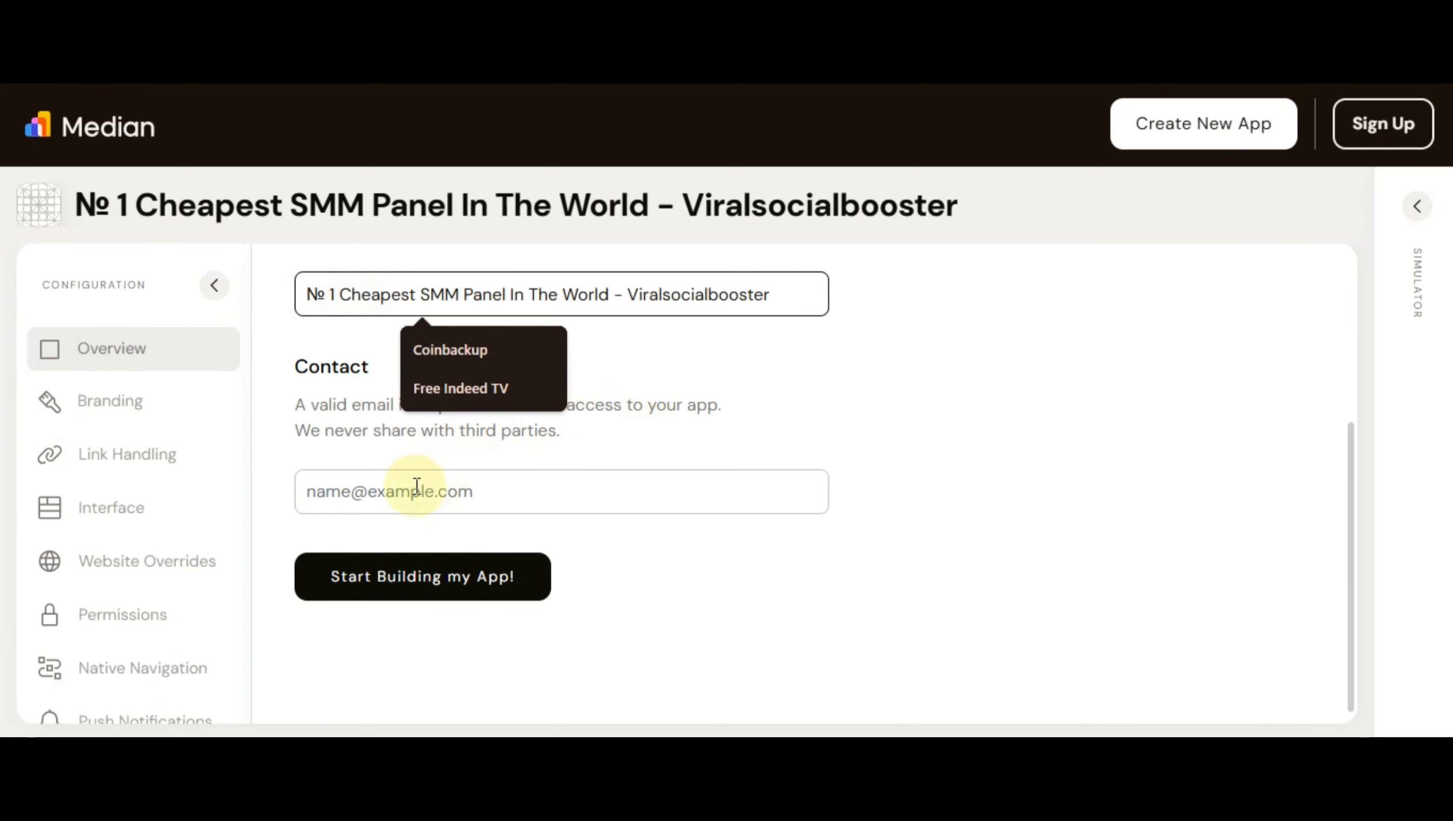
pyautogui.click(366, 495)
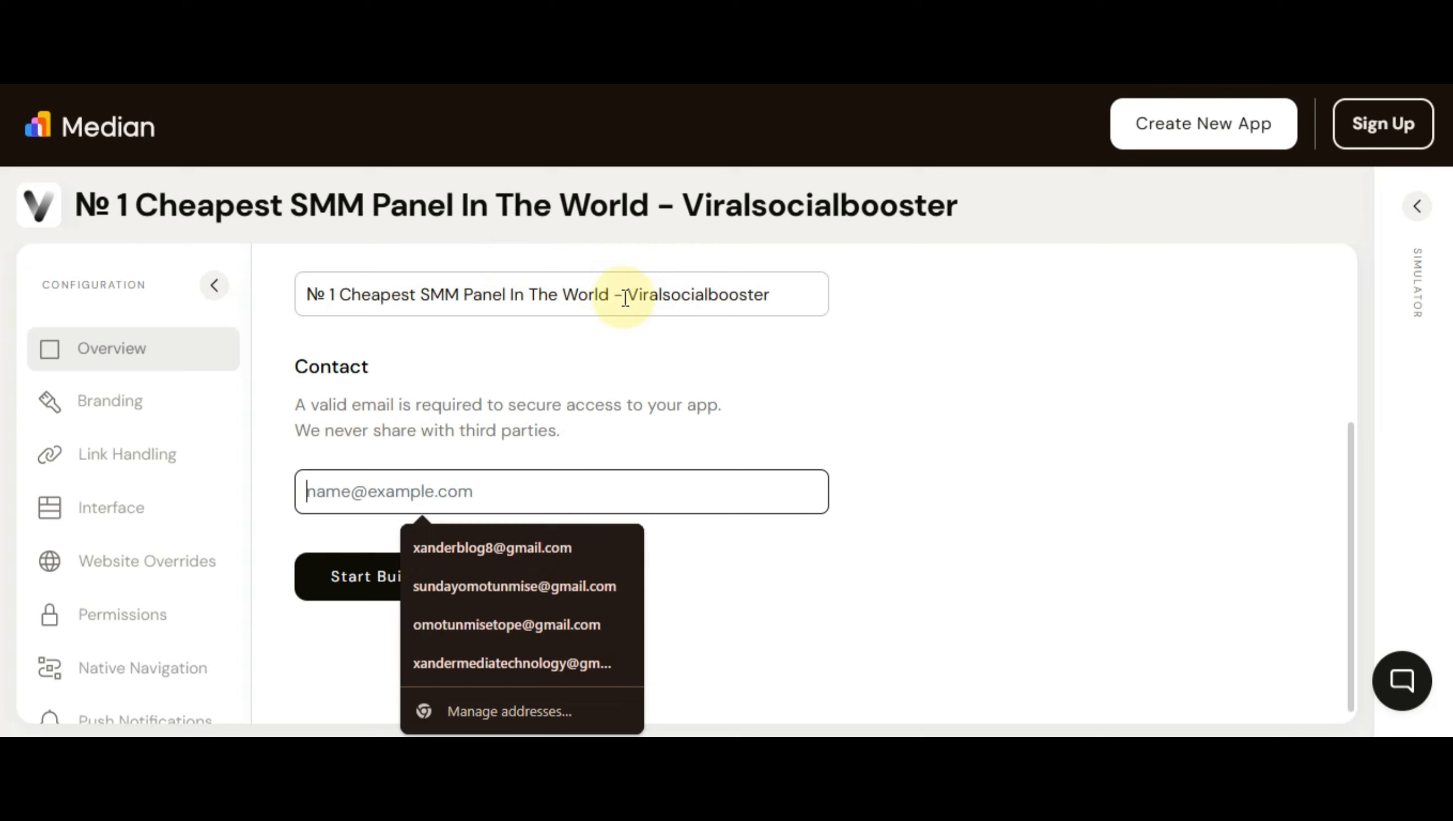
pyautogui.moveTo(626, 299); pyautogui.dragTo(285, 298)
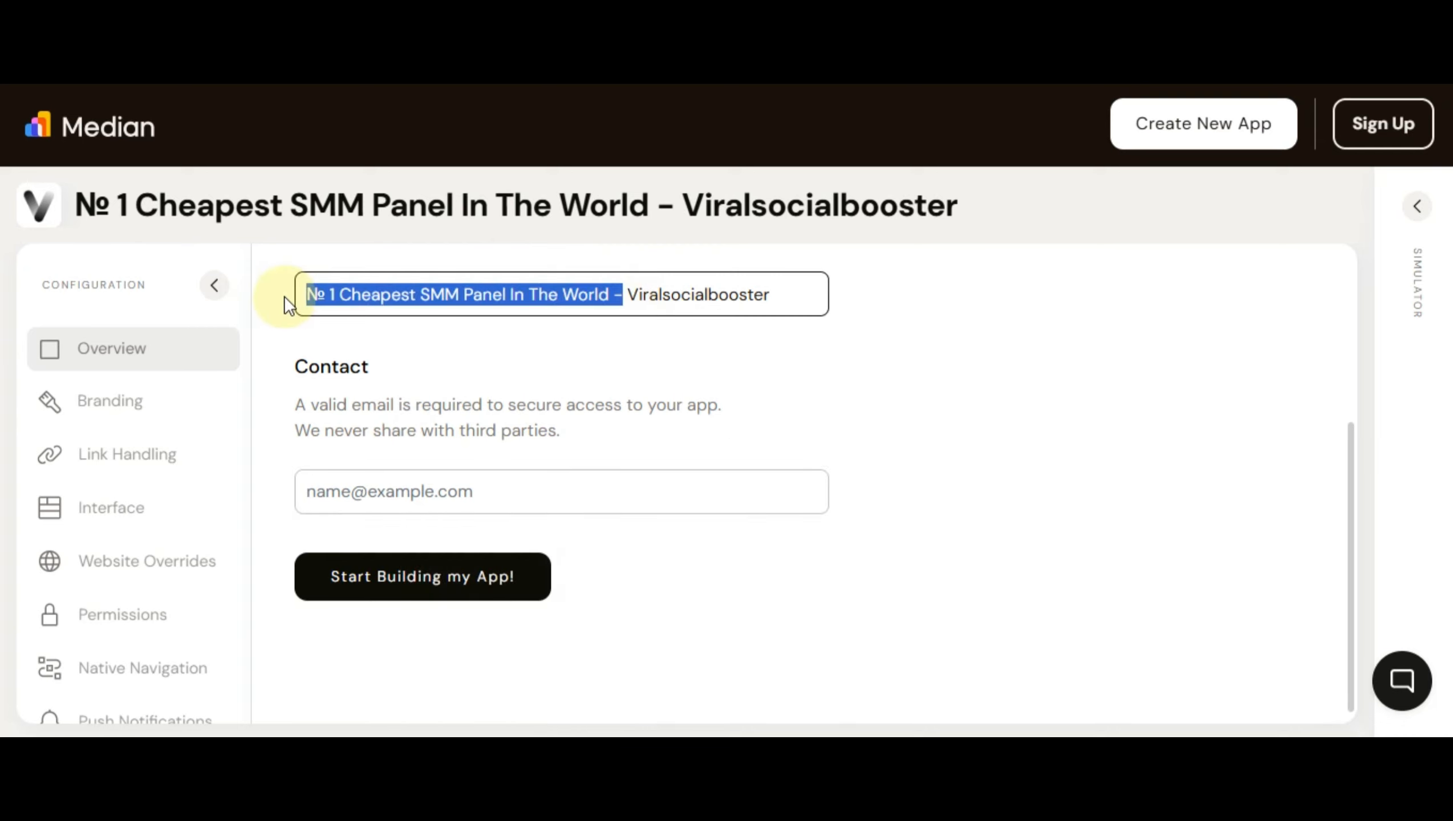
pyautogui.press('BackSpace')
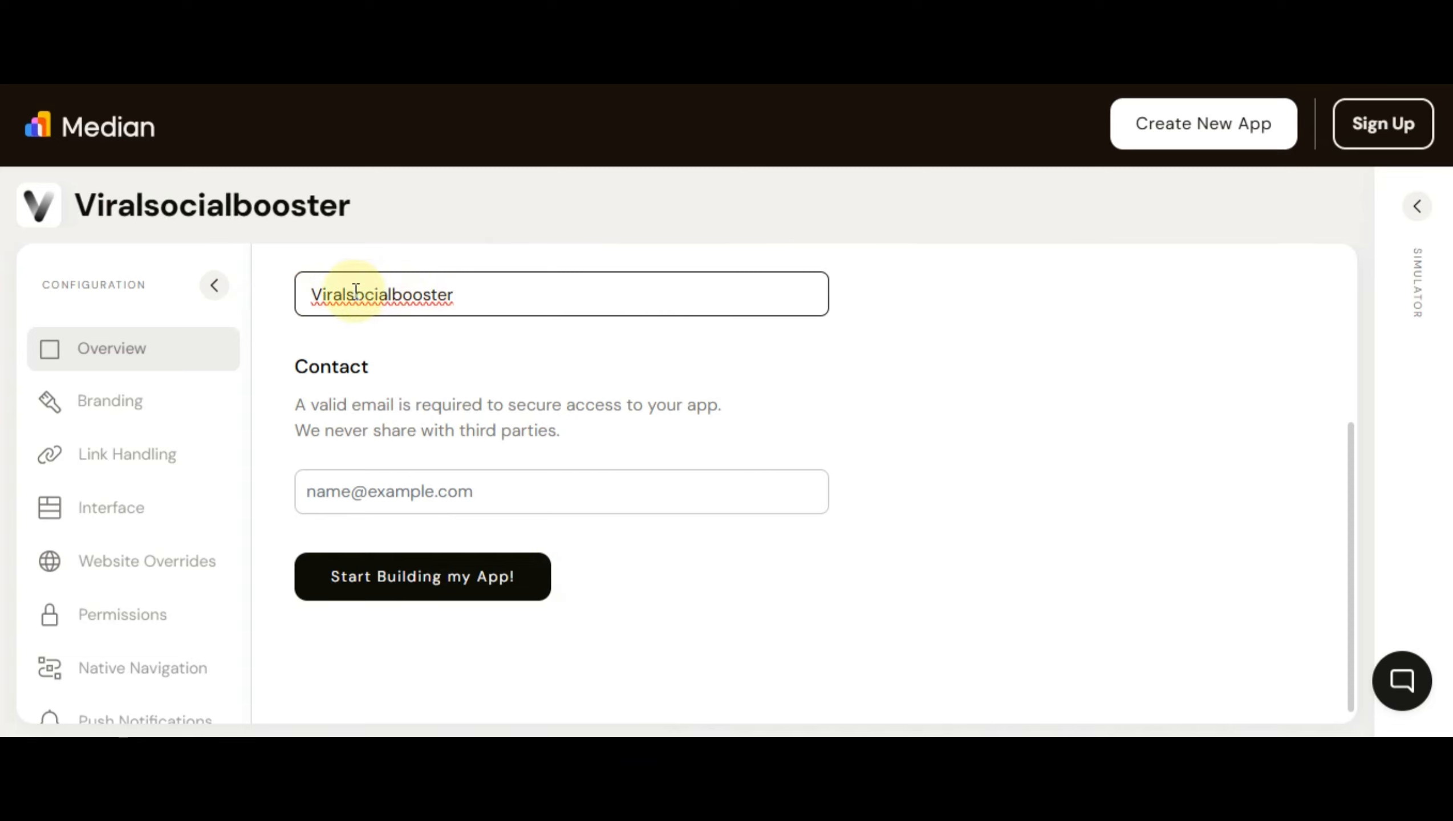
# - Split and capitalize the app name so it reads "Viral Social Booster"
pyautogui.click(347, 294)
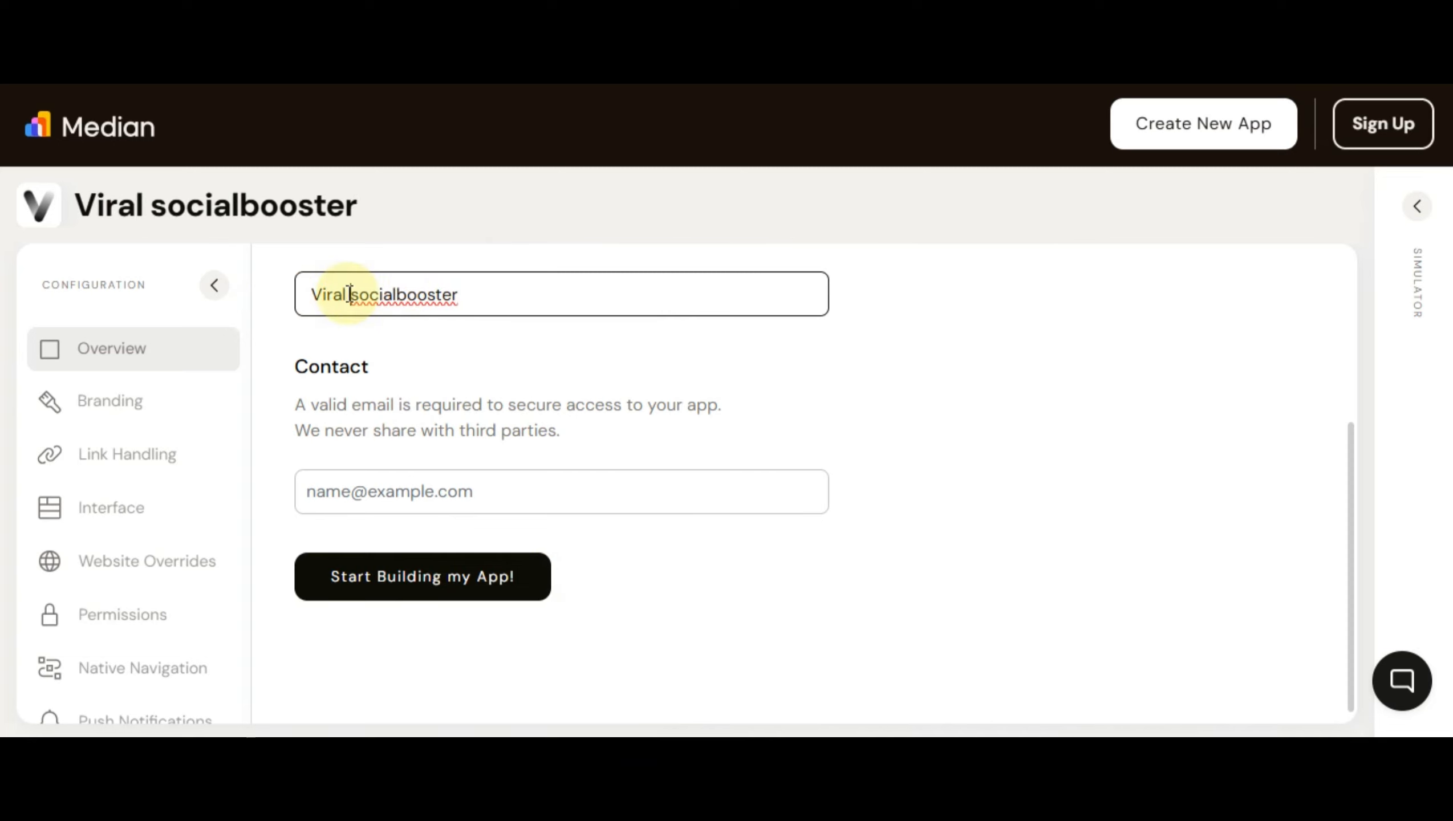
pyautogui.press('Delete')
pyautogui.write('S')
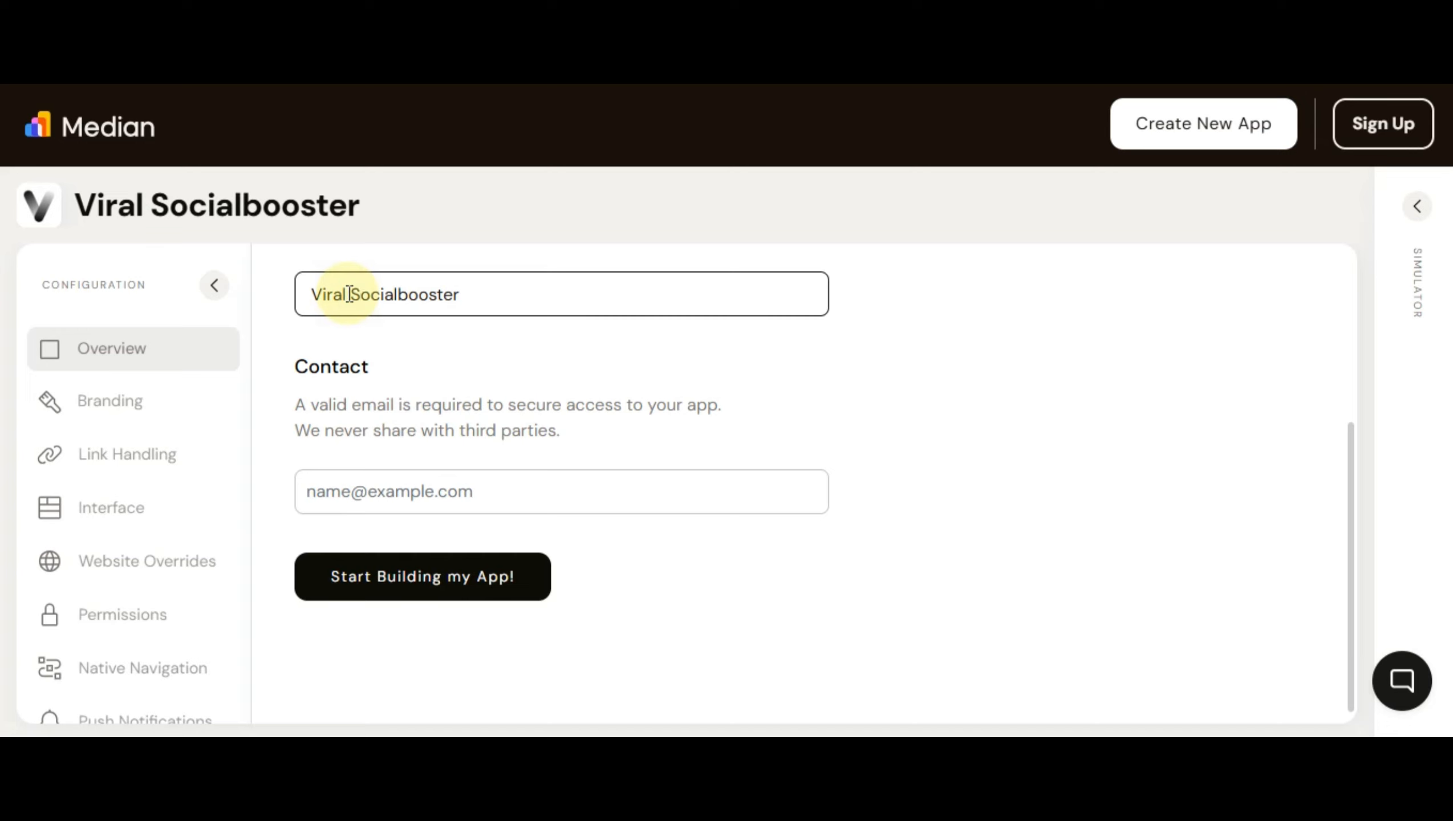
pyautogui.click(401, 291)
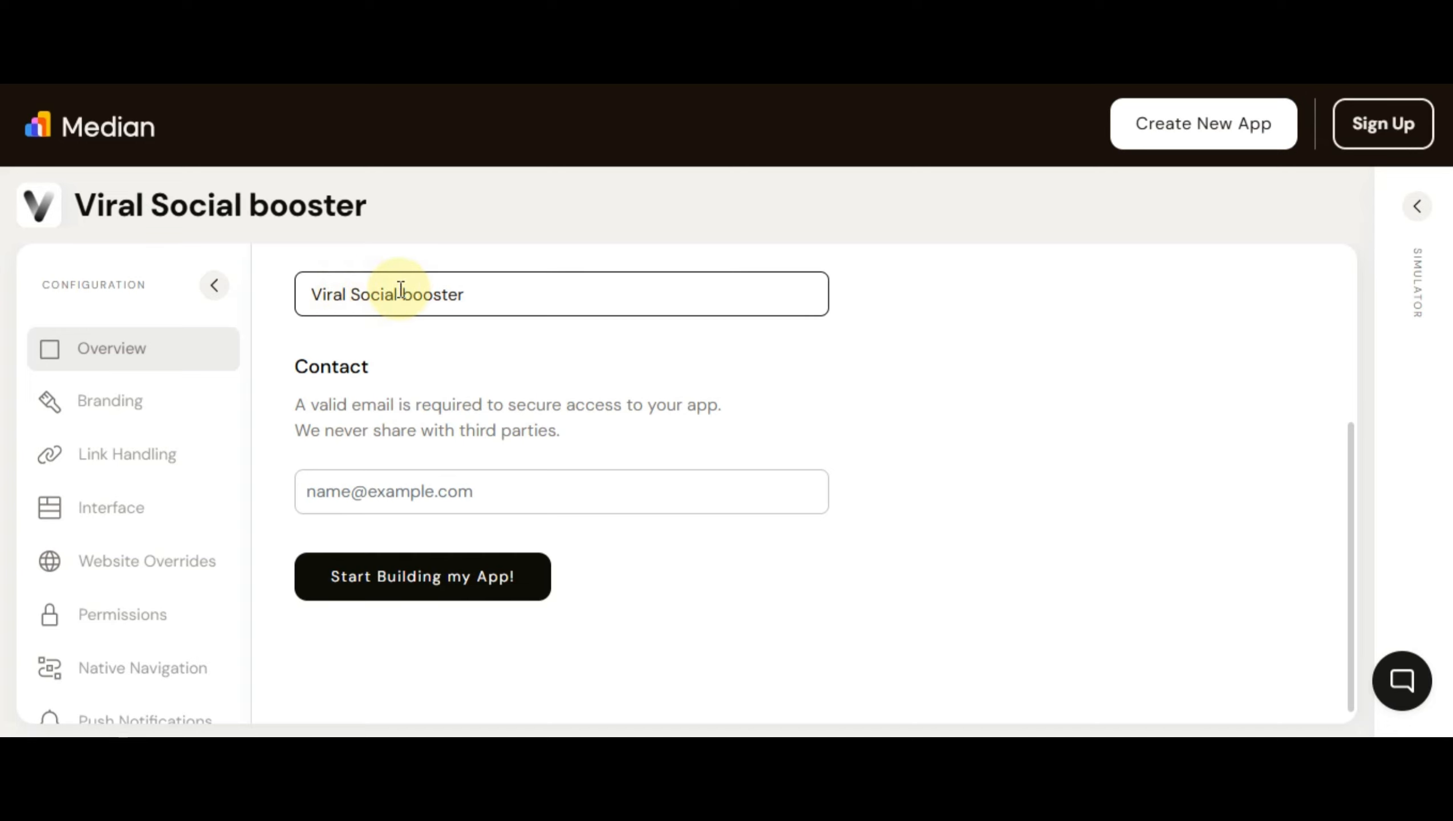
pyautogui.press('Delete')
pyautogui.write('B')
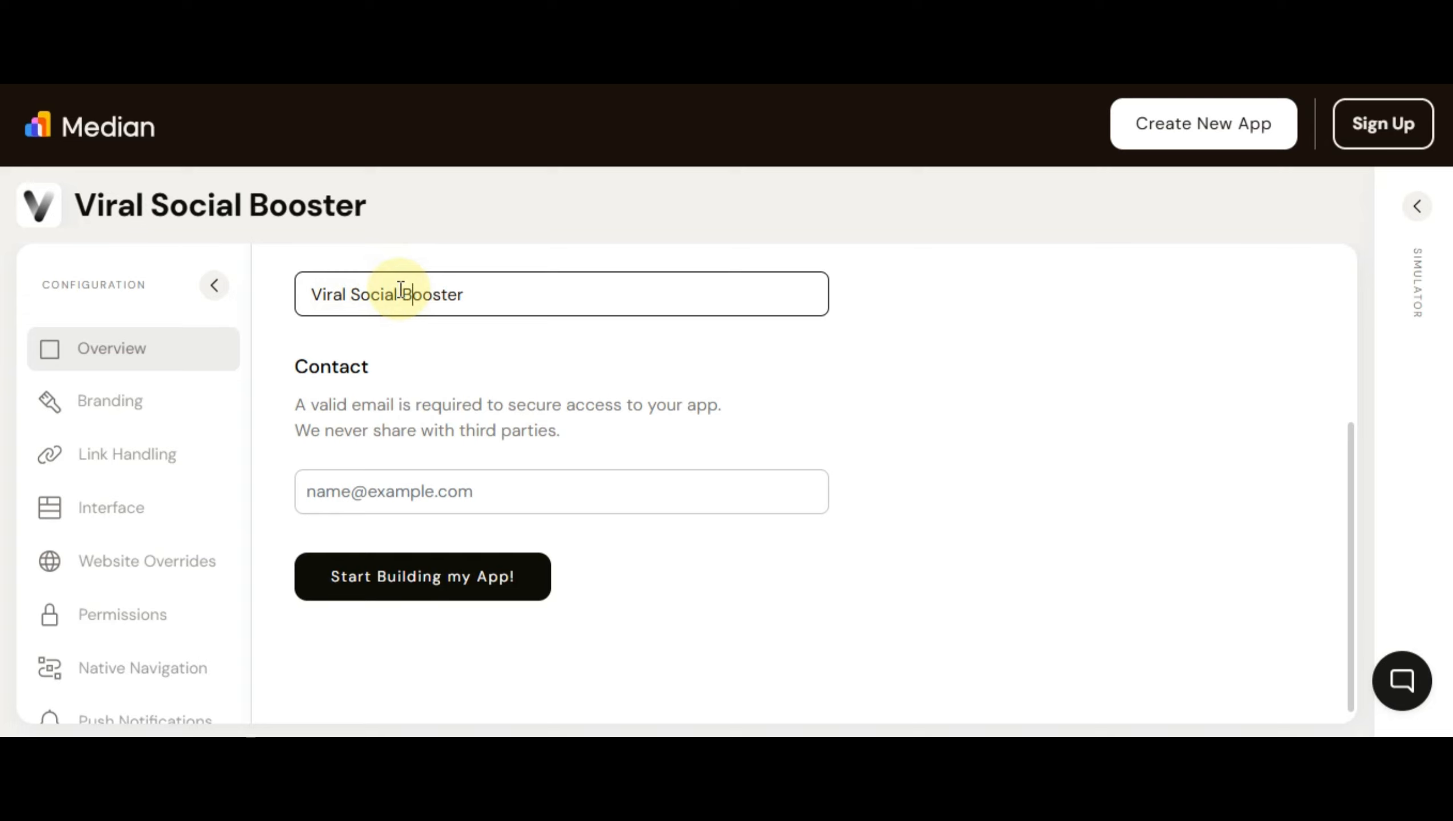
# - Fill in the contact e-mail with a saved address and start building the app
pyautogui.click(479, 487)
pyautogui.click(520, 581)
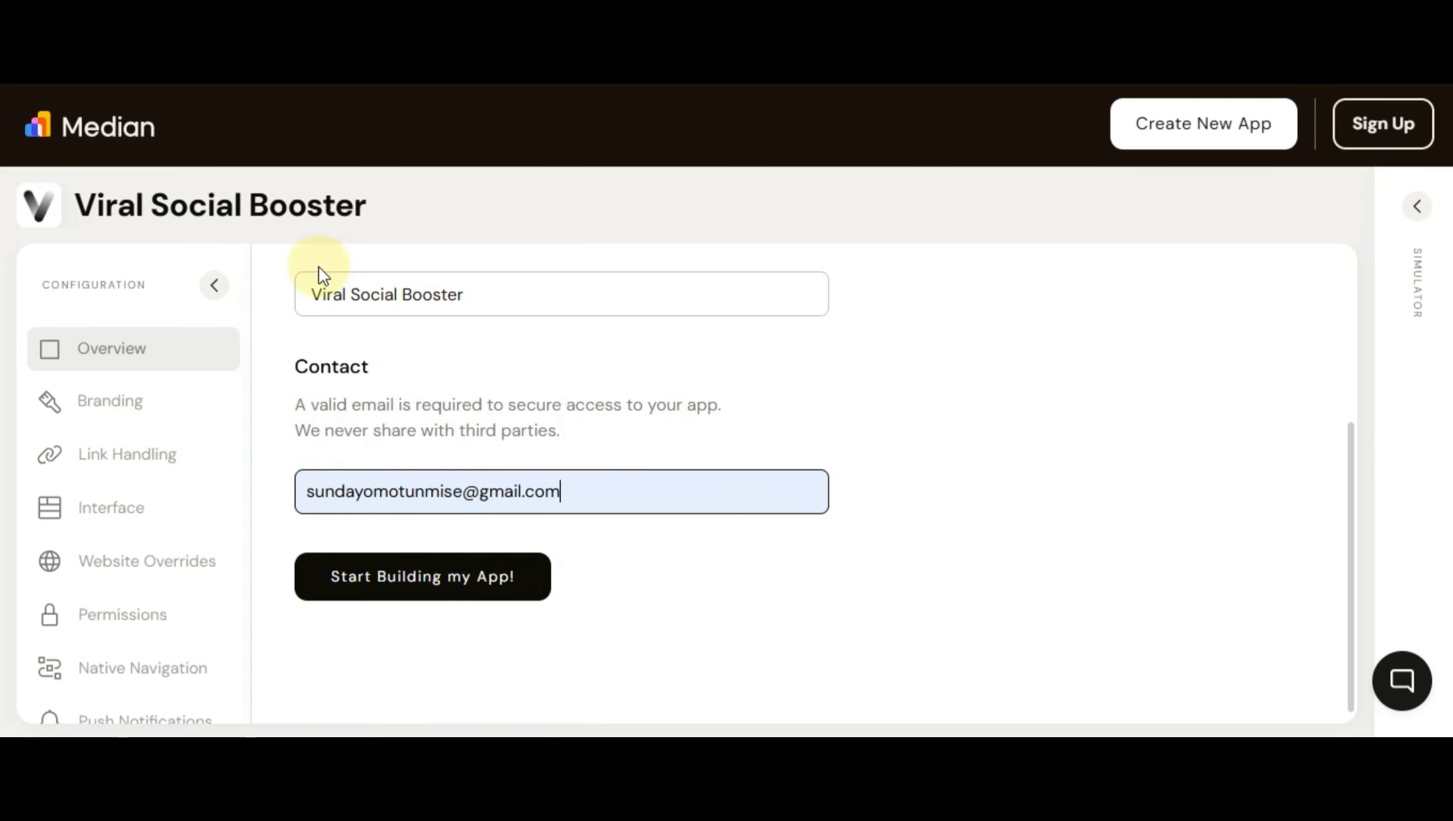
pyautogui.click(336, 580)
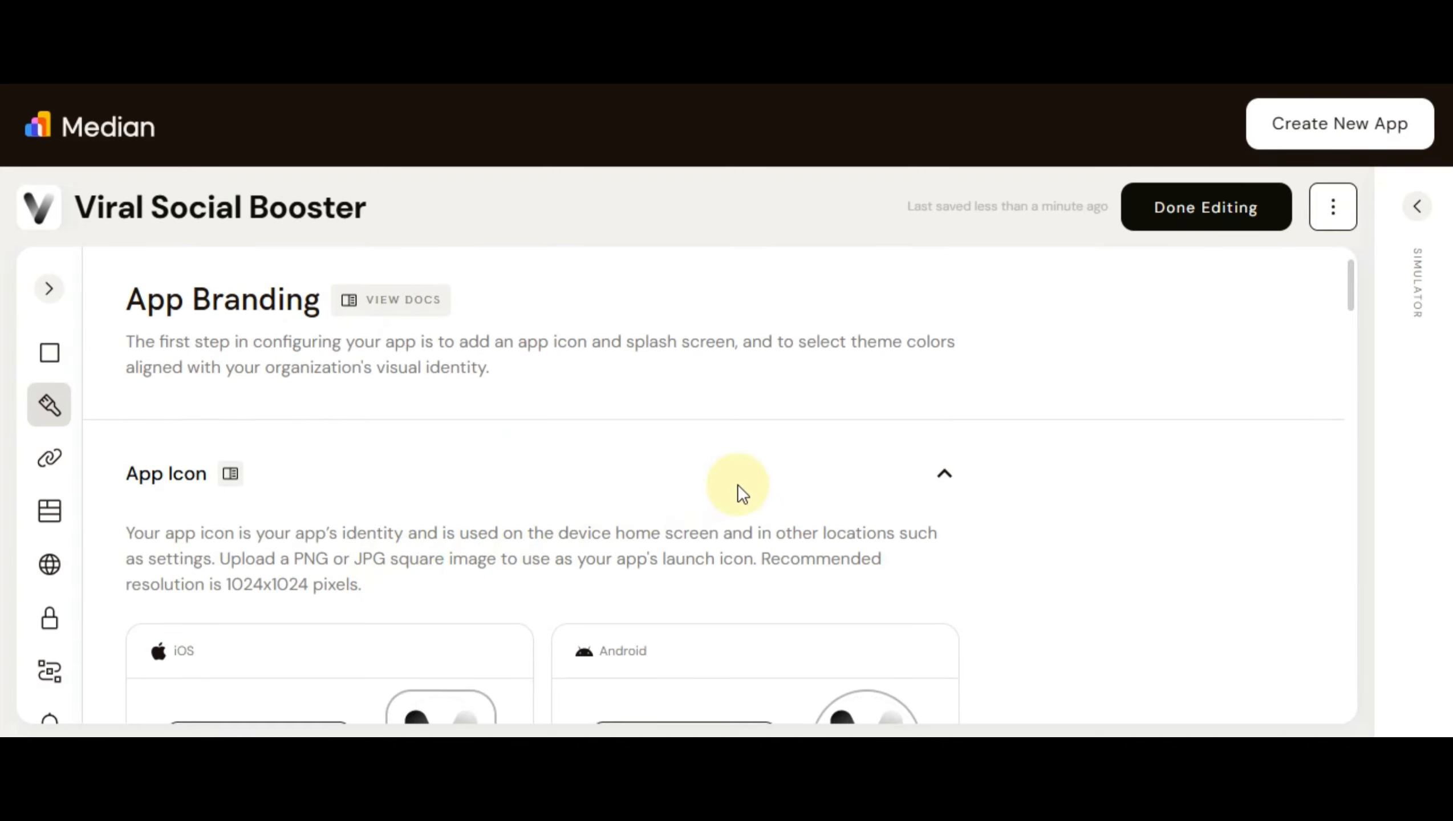
# - Replace the Android app icon with "favicon red" from the "Vital social booster image" folder in Pictures and save the edited image
pyautogui.scroll(-4, 738, 485)
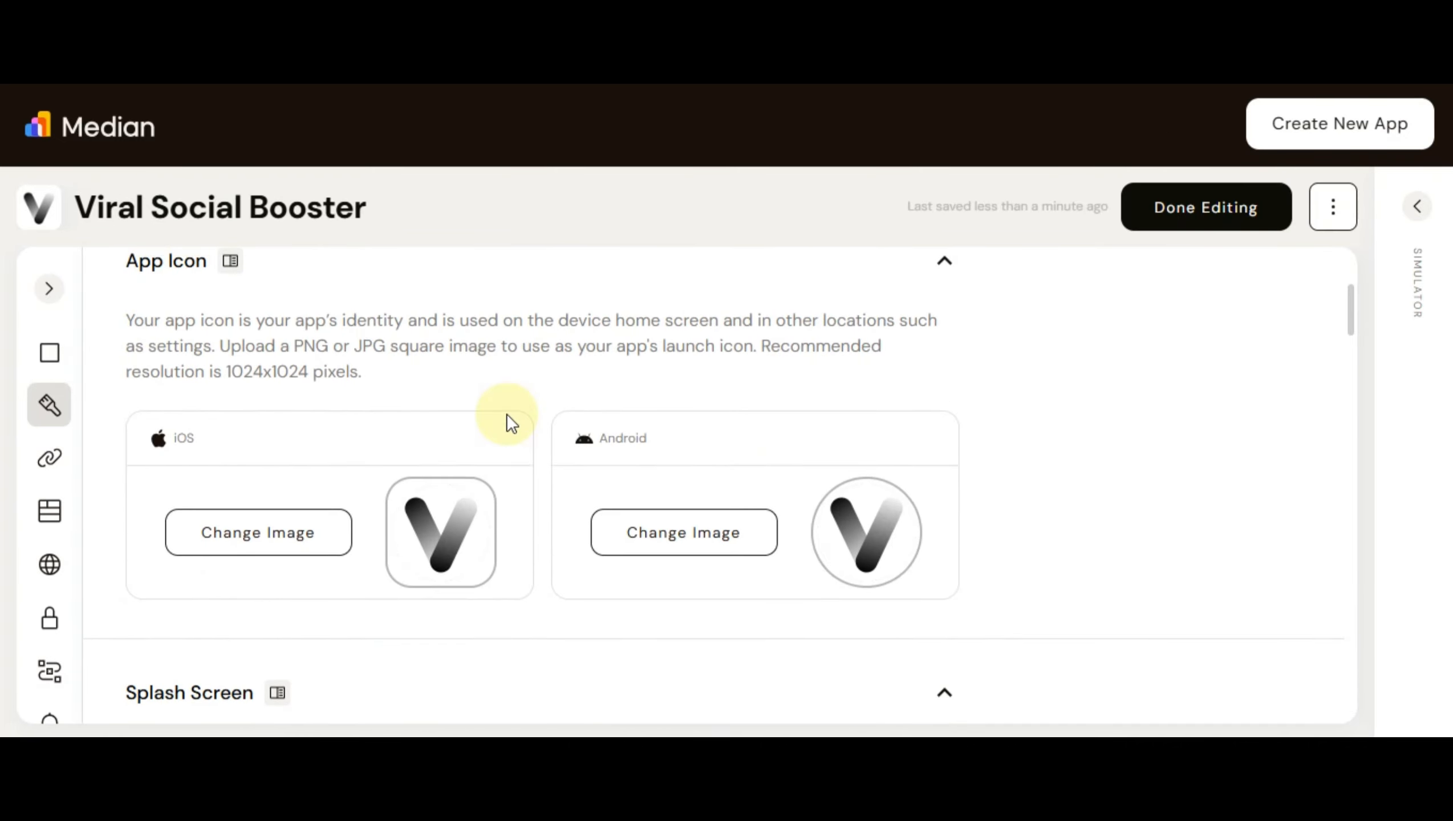
pyautogui.scroll(-4, 687, 429)
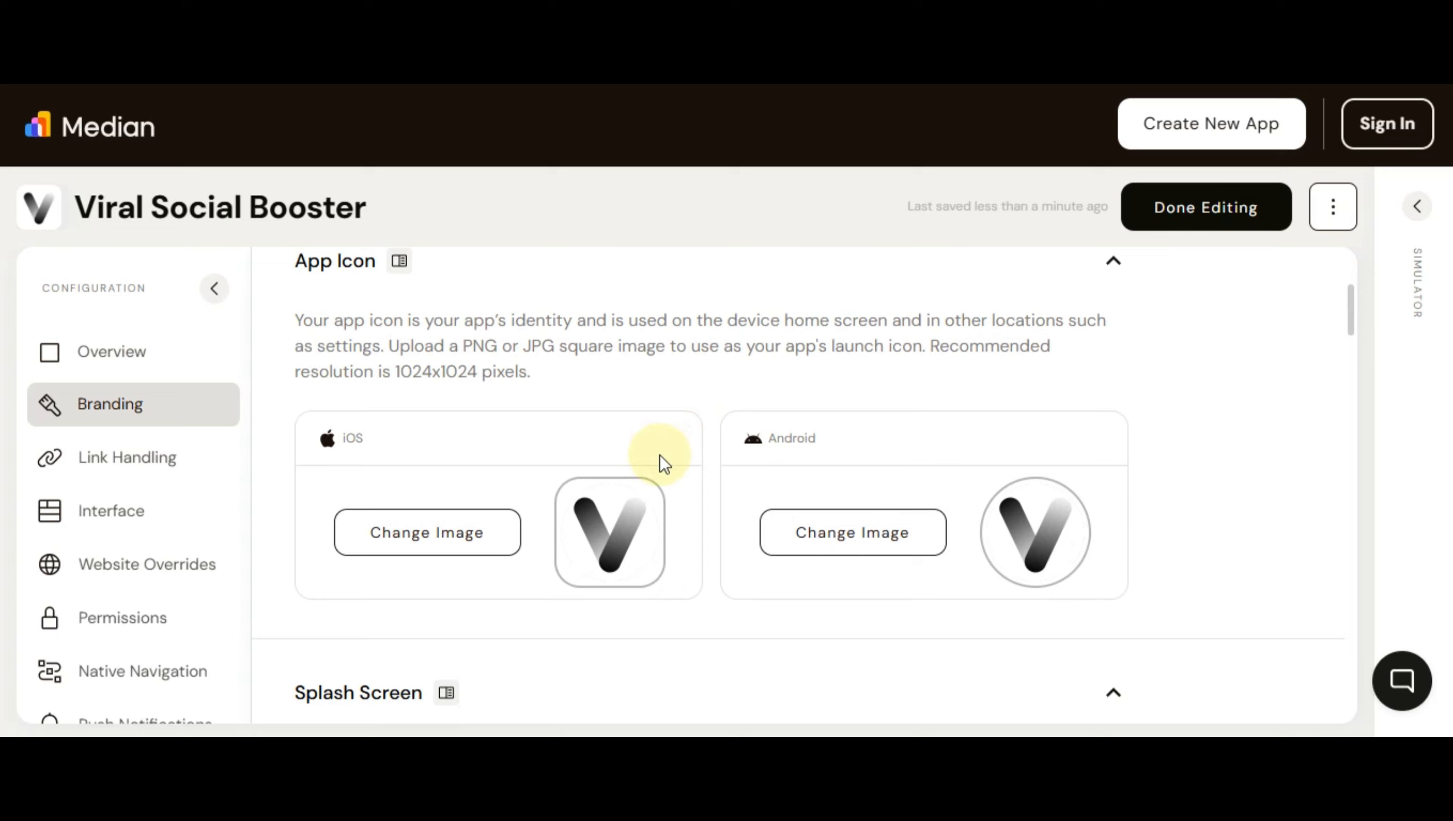
pyautogui.click(800, 536)
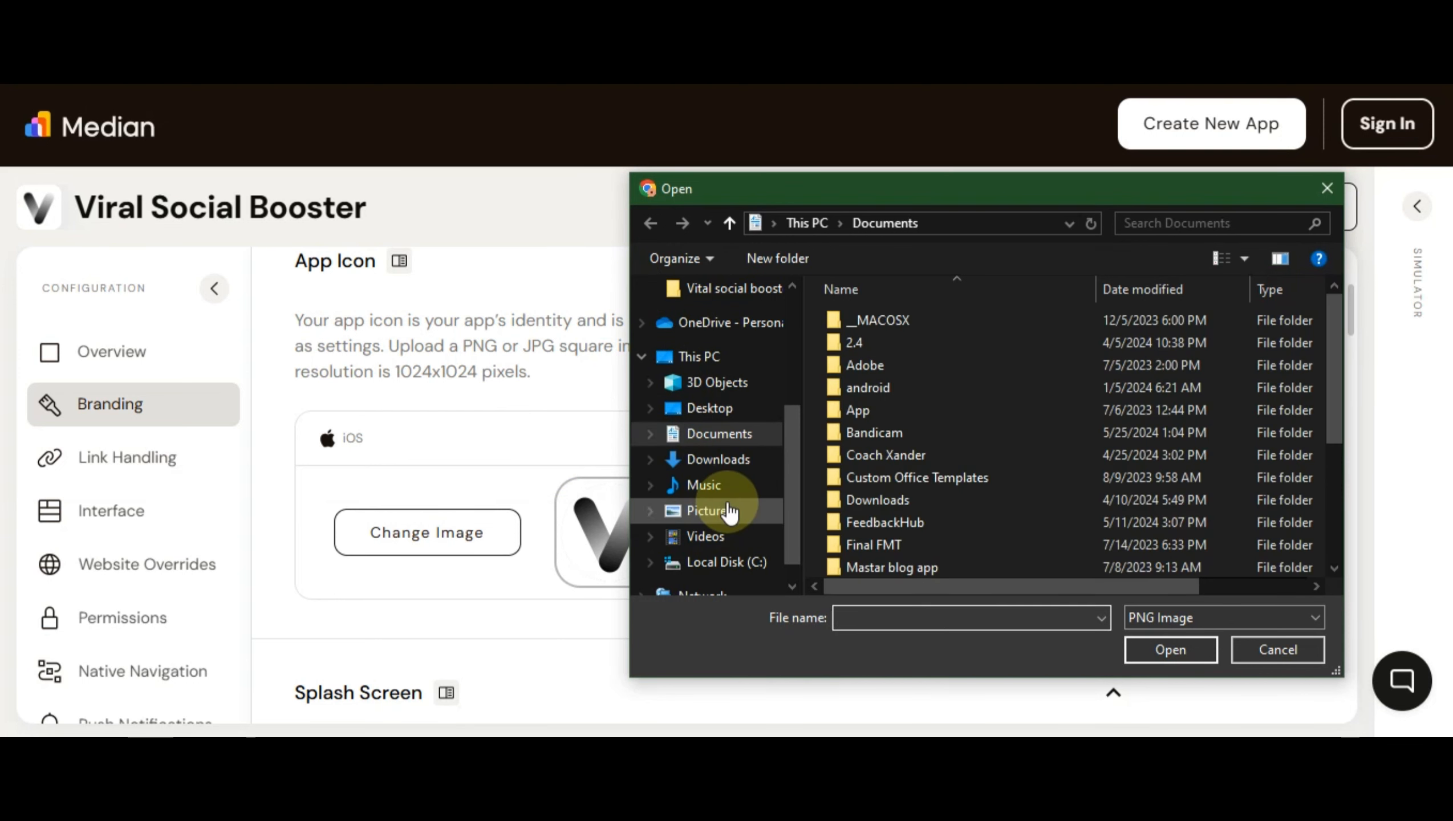
pyautogui.click(718, 512)
pyautogui.scroll(-5, 1227, 428)
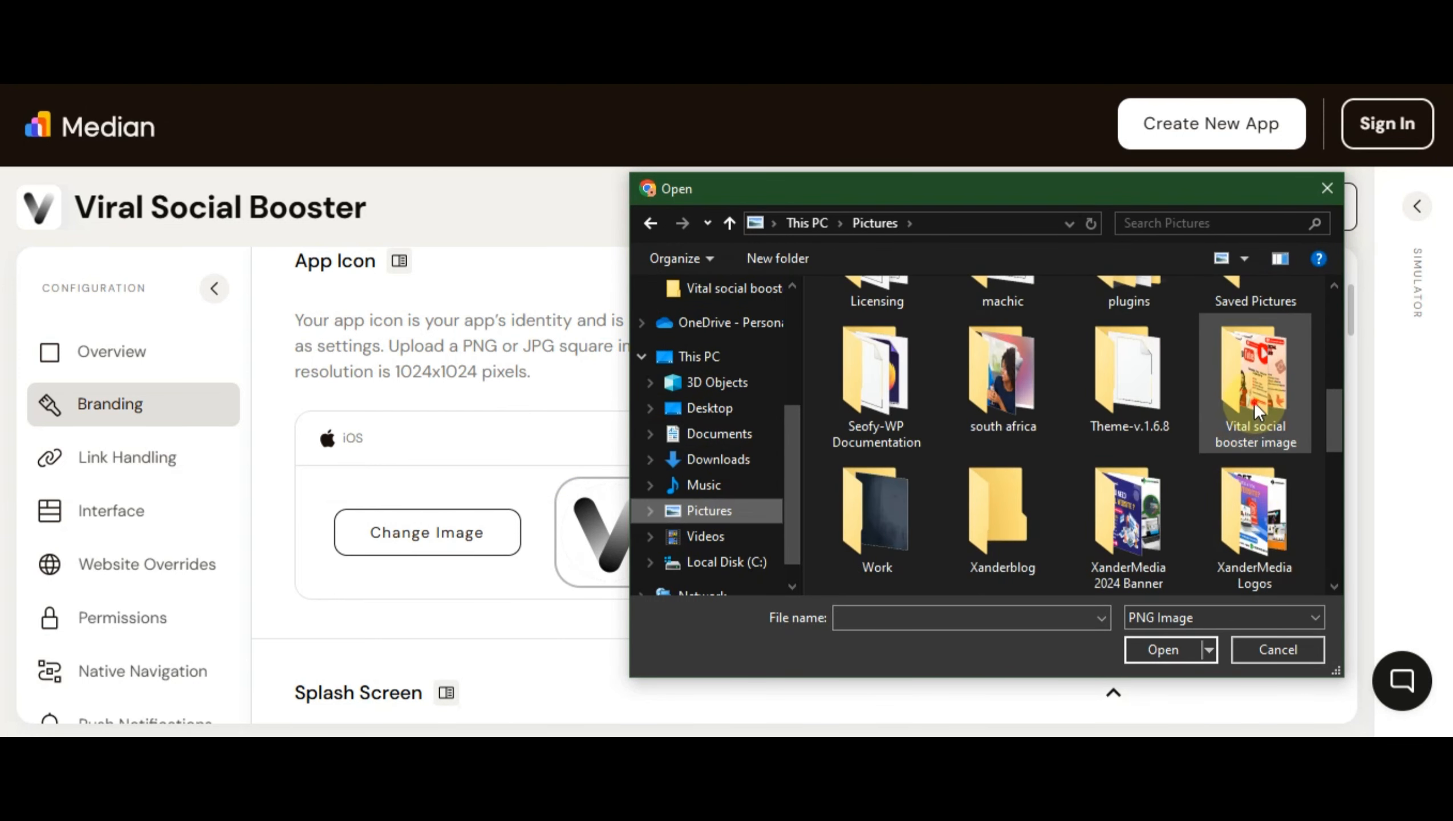
pyautogui.doubleClick(1254, 403)
pyautogui.scroll(-2, 838, 476)
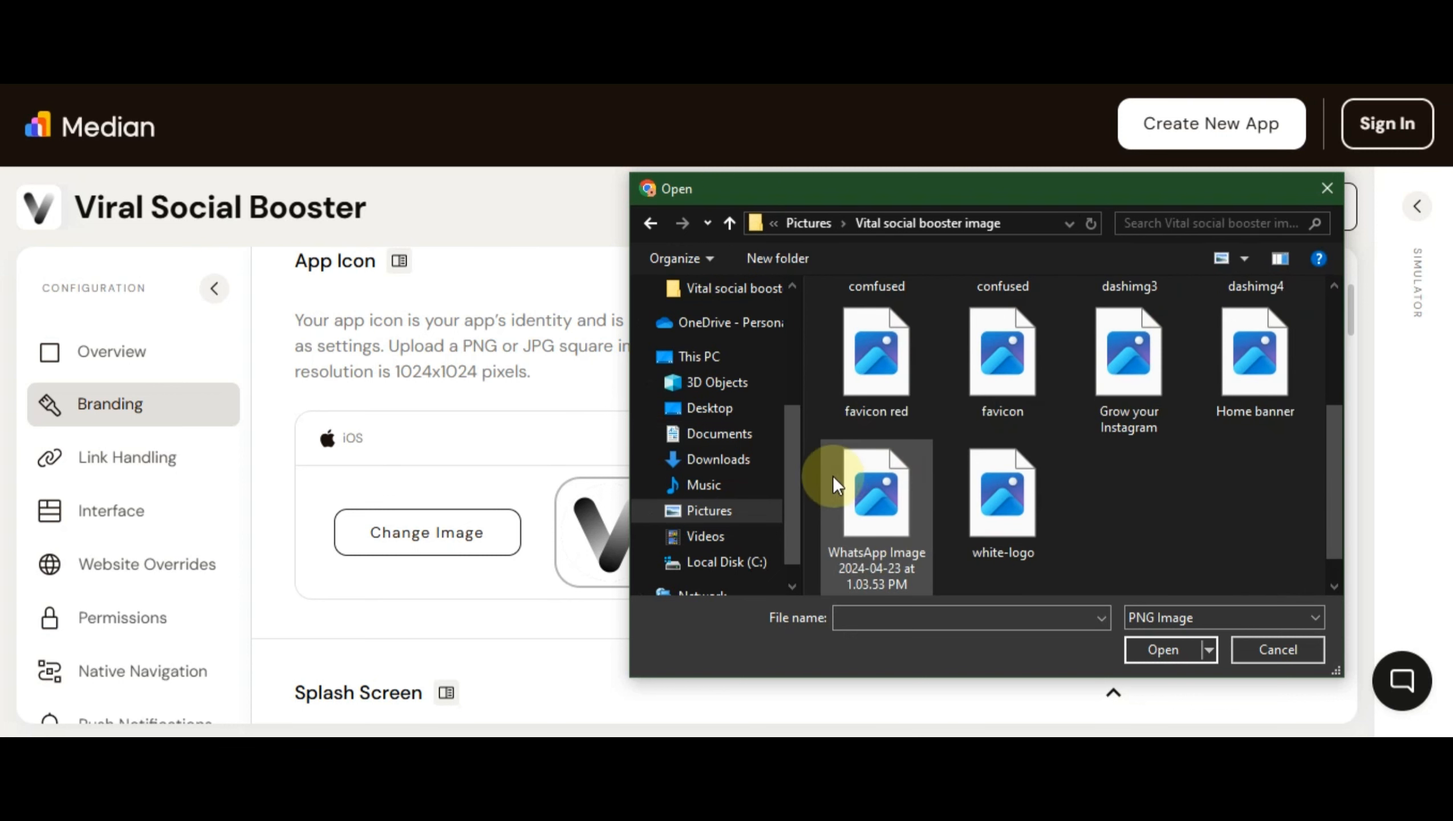
pyautogui.click(843, 356)
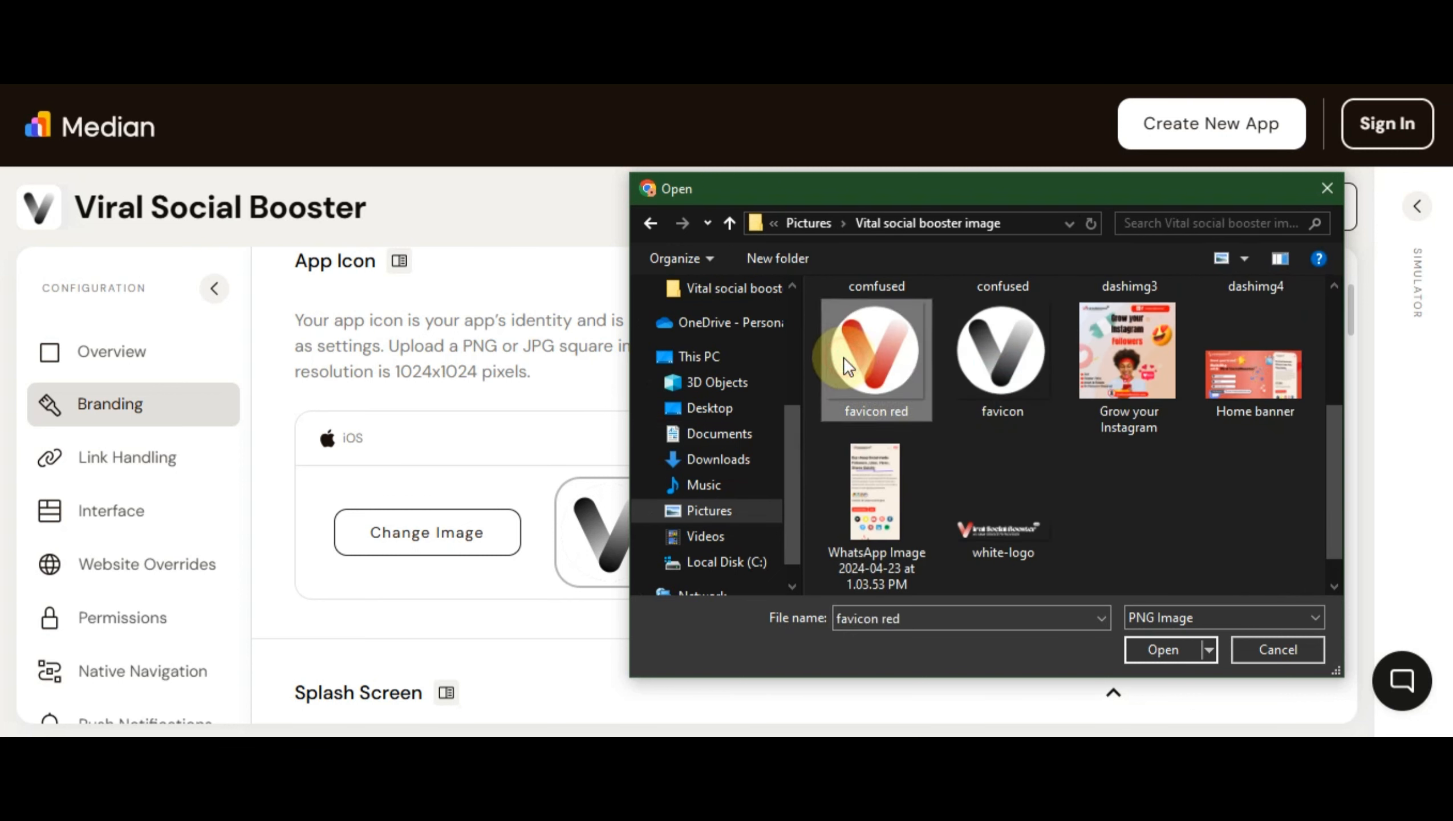
pyautogui.doubleClick(843, 356)
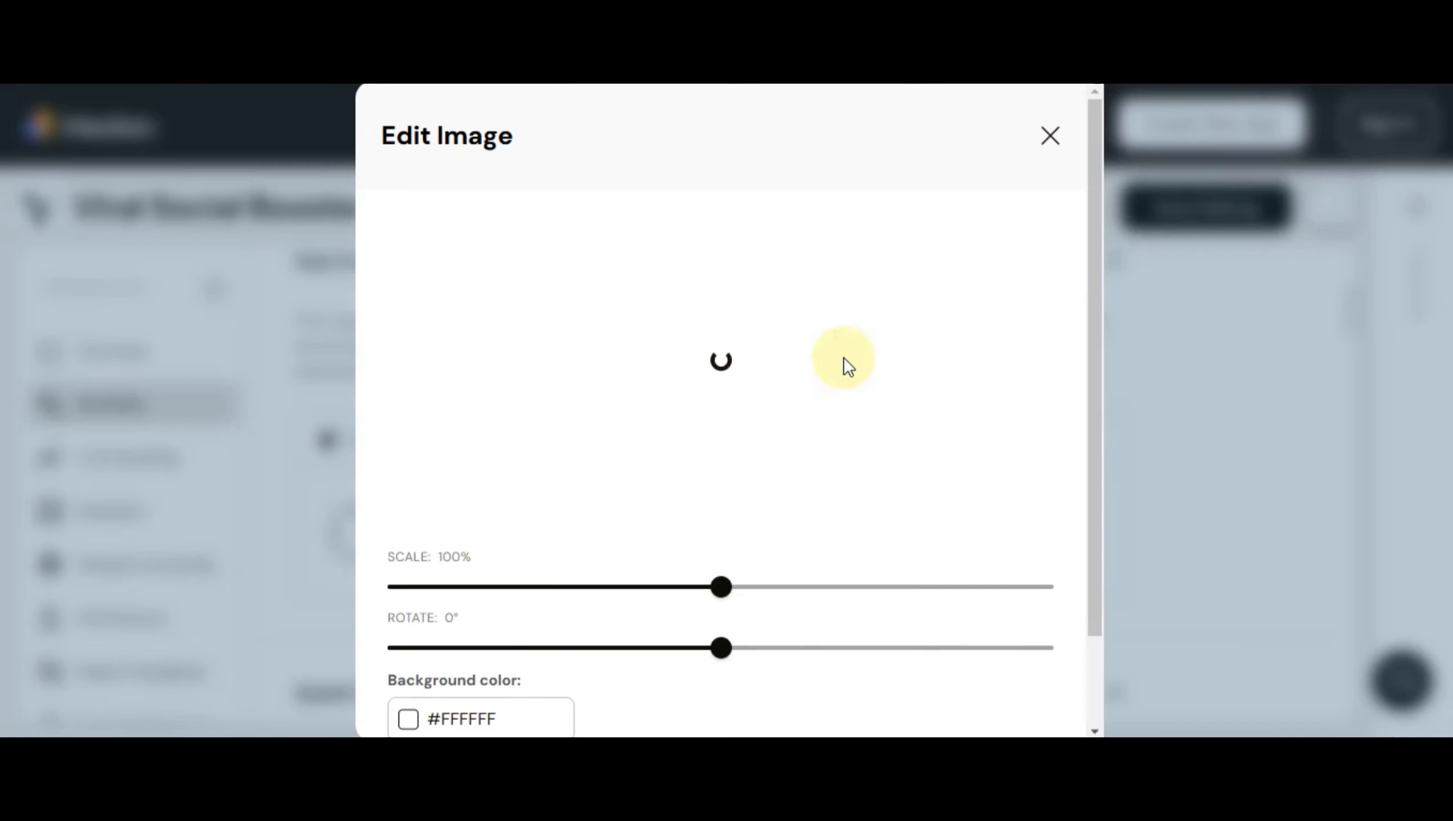
pyautogui.scroll(-2, 945, 520)
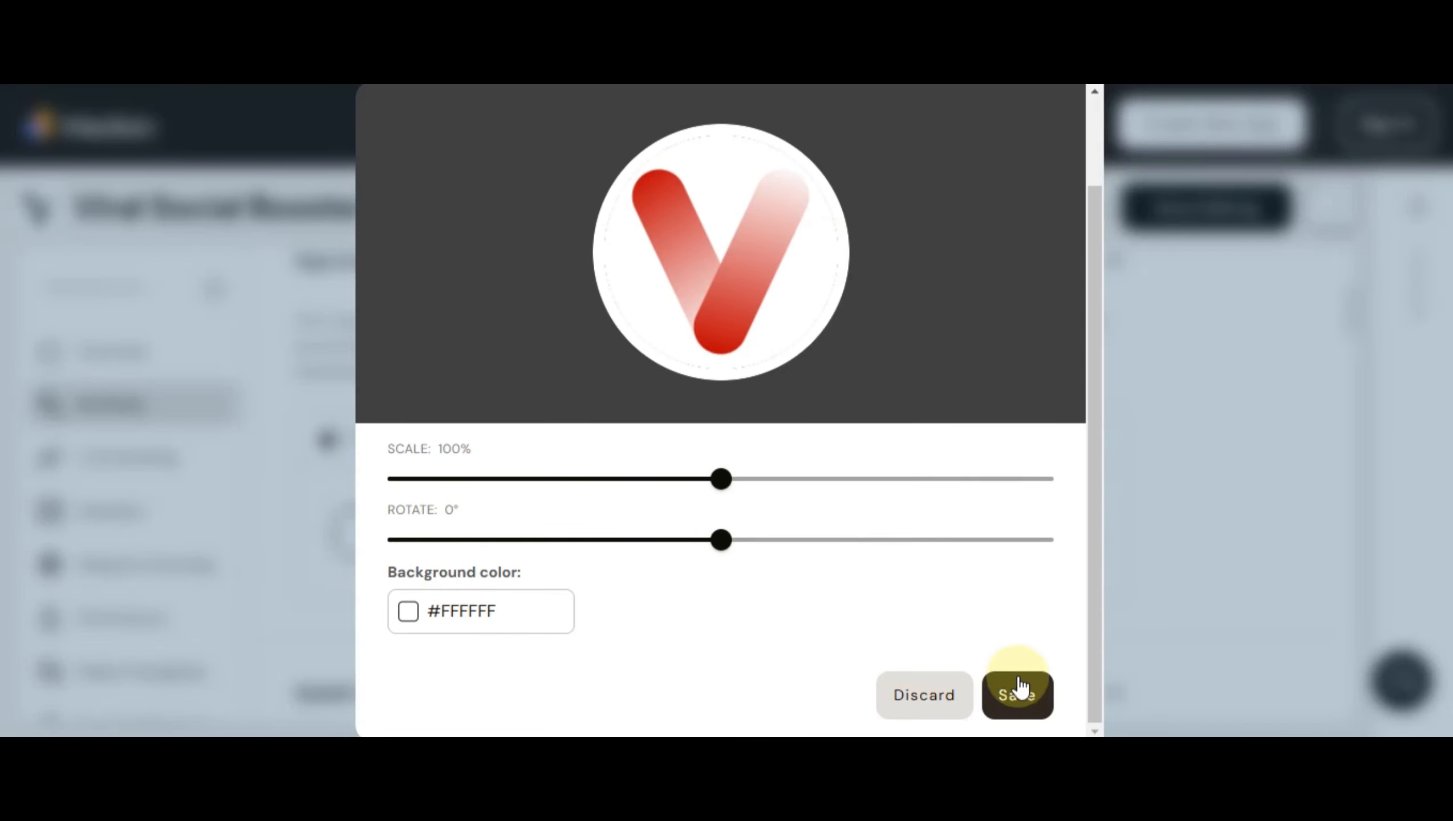
pyautogui.click(1033, 694)
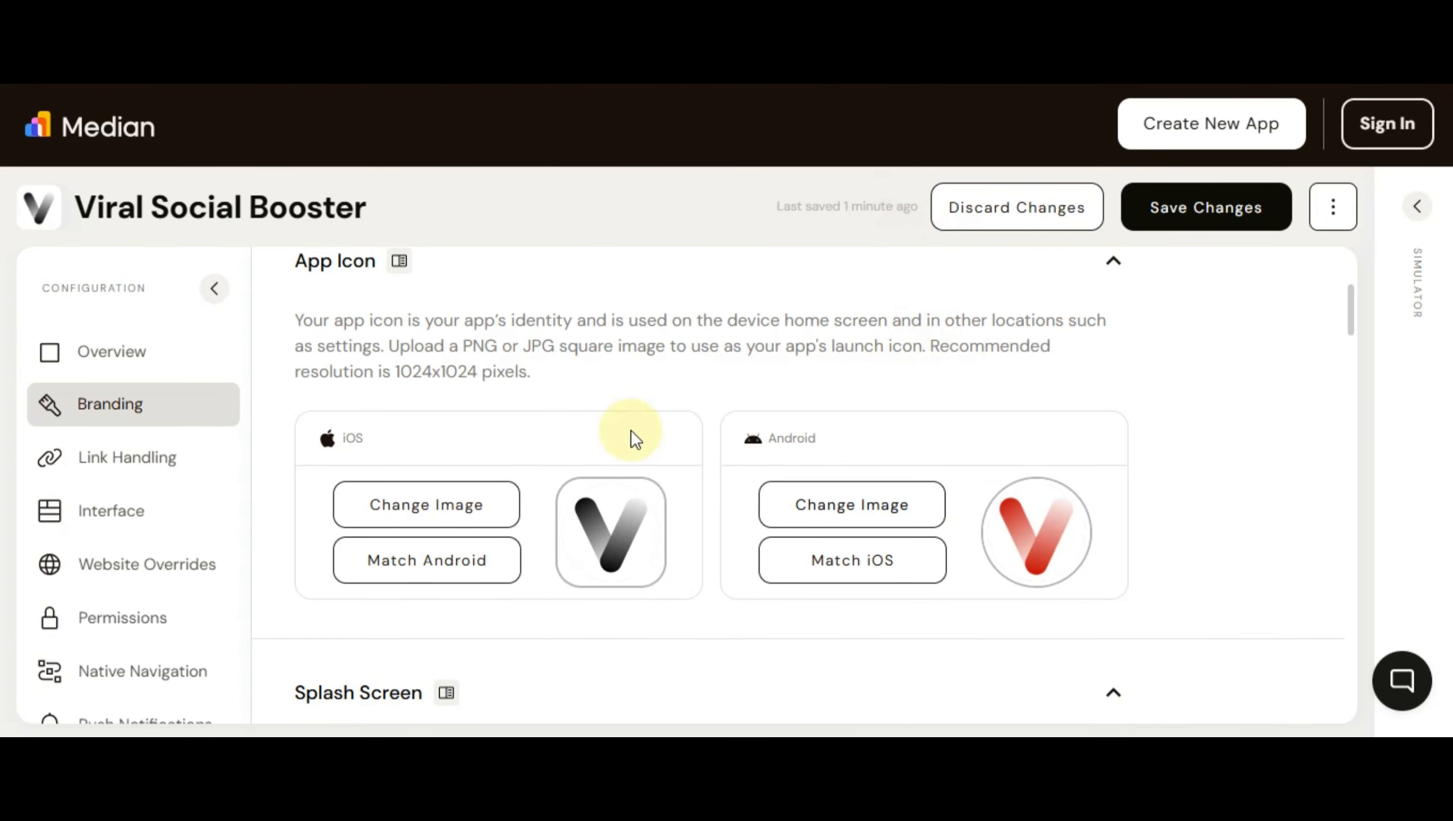
# - Review the iOS and Android splash screen styles and backgrounds, along with the theme colors for light and dark mode
pyautogui.scroll(-4, 908, 477)
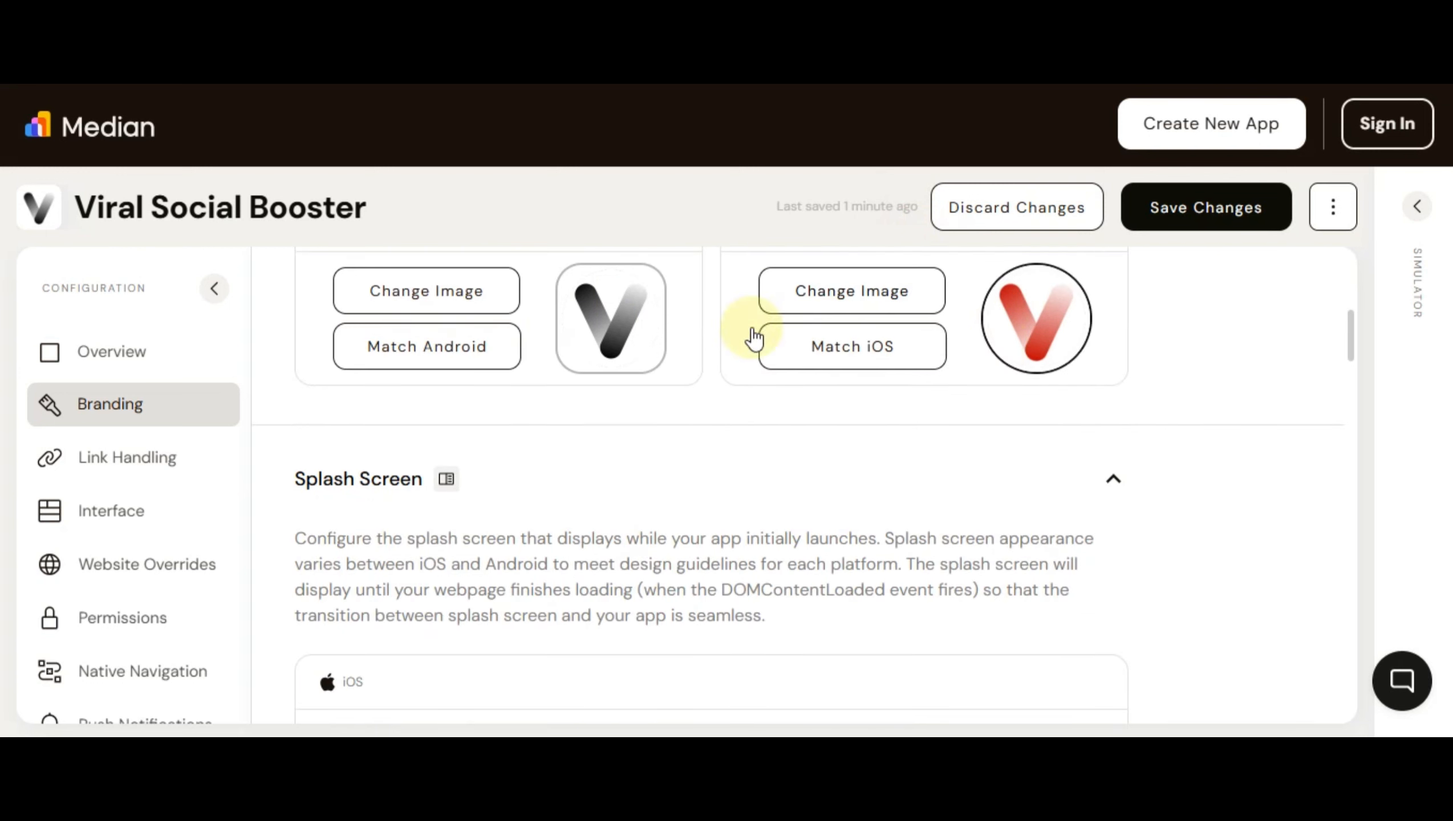
pyautogui.scroll(-2, 480, 470)
pyautogui.scroll(4, 558, 411)
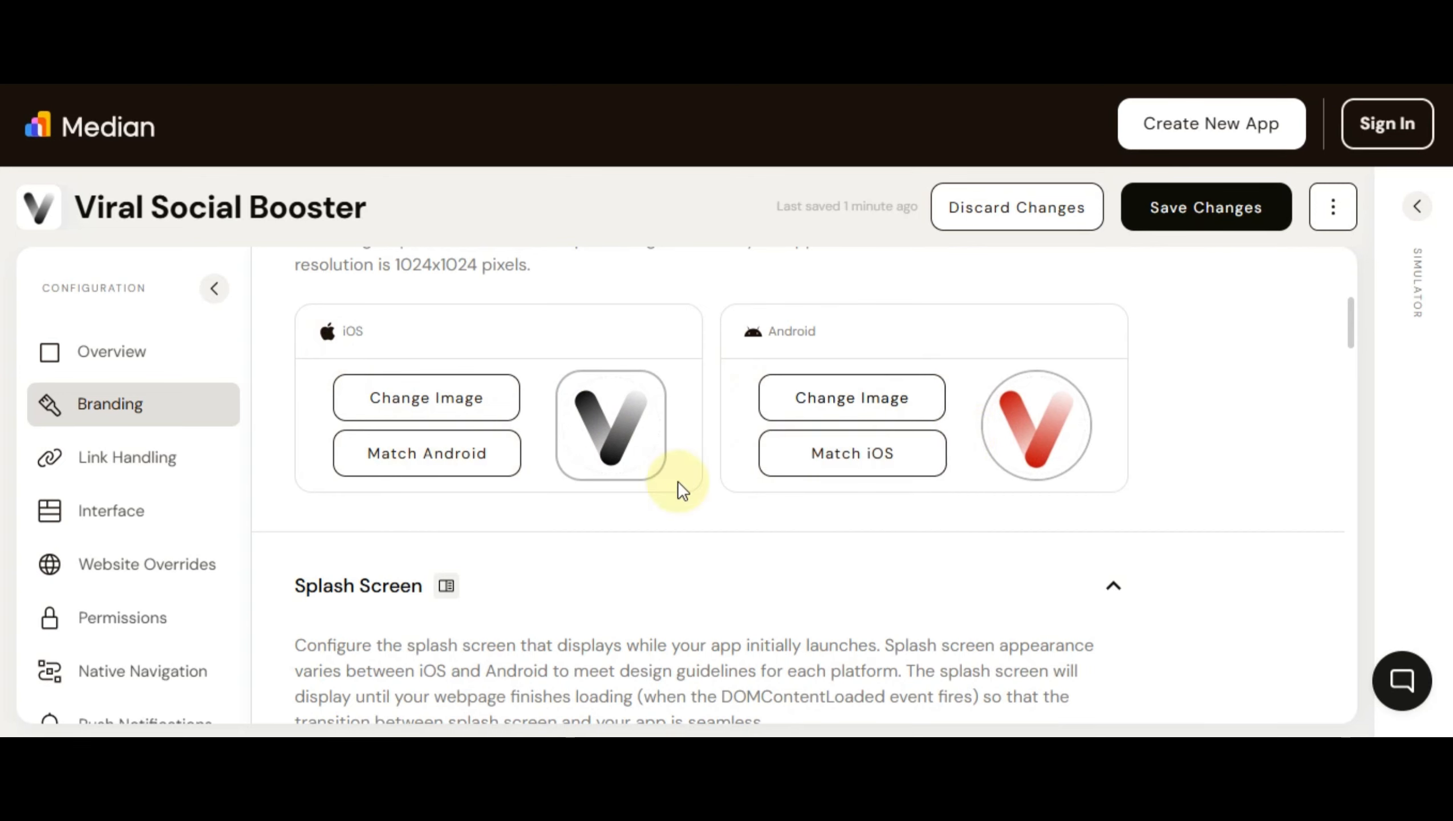
pyautogui.scroll(-6, 681, 487)
pyautogui.scroll(6, 793, 455)
pyautogui.scroll(-10, 966, 437)
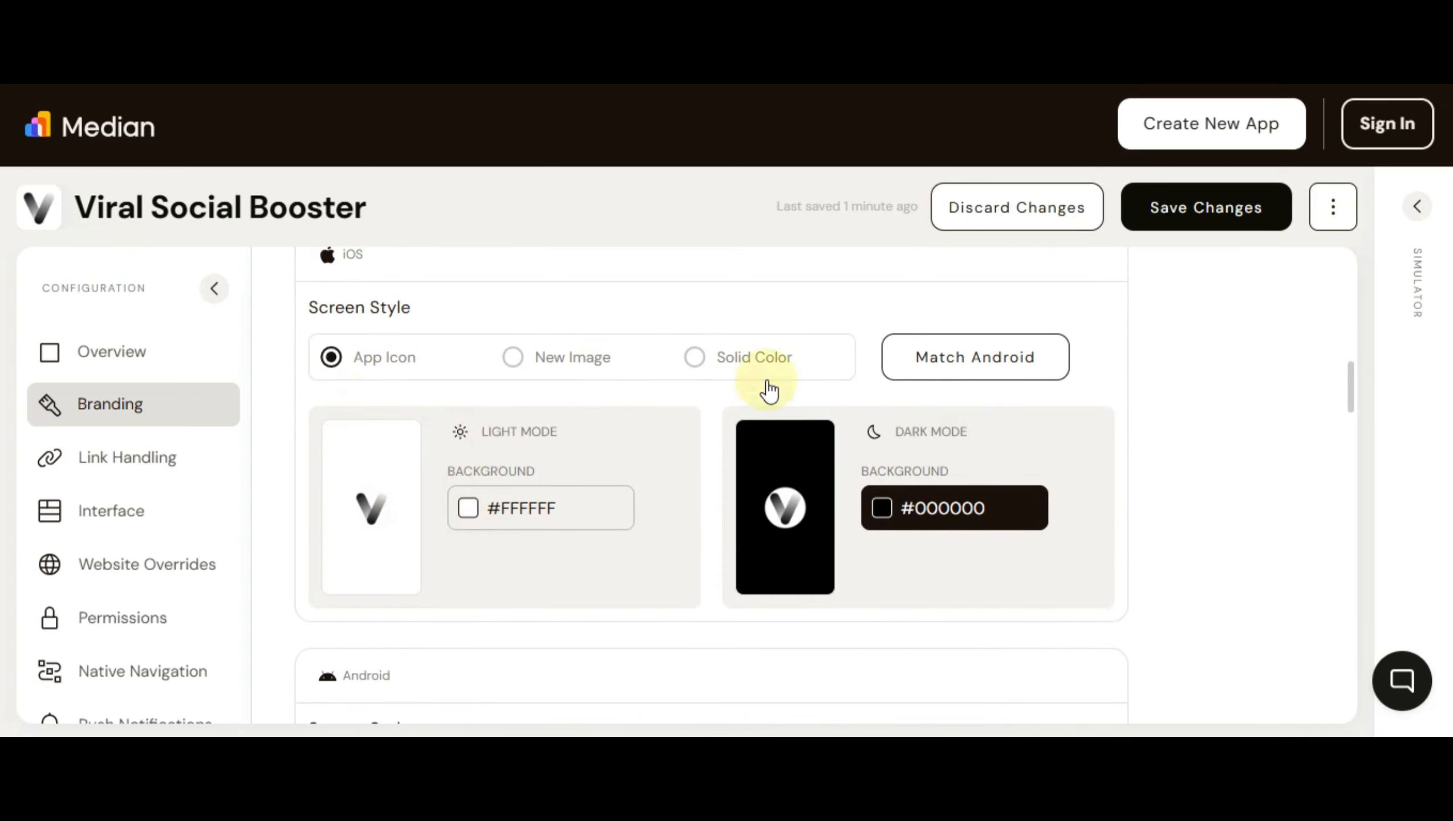
pyautogui.scroll(2, 413, 521)
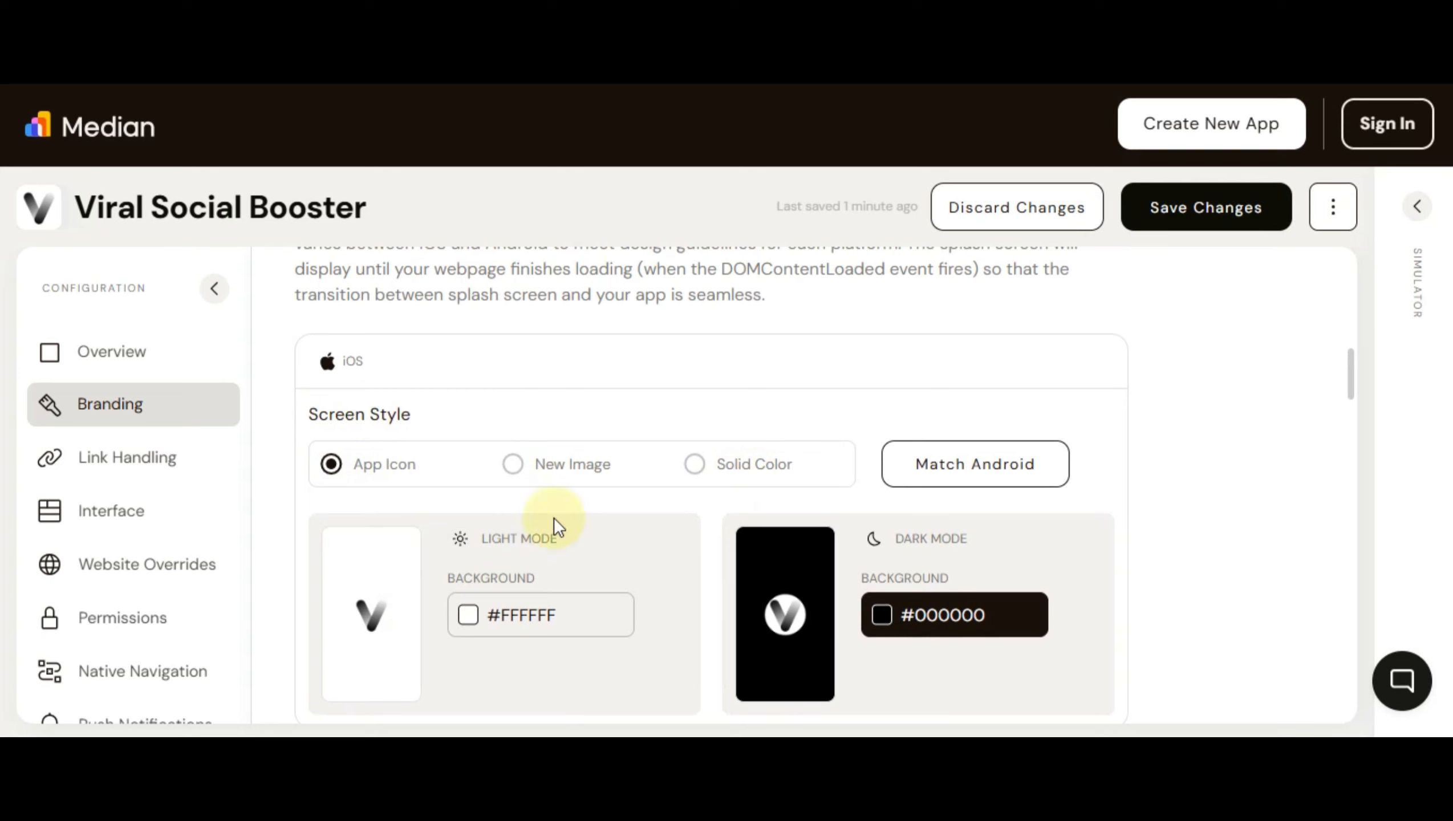
pyautogui.scroll(-8, 626, 554)
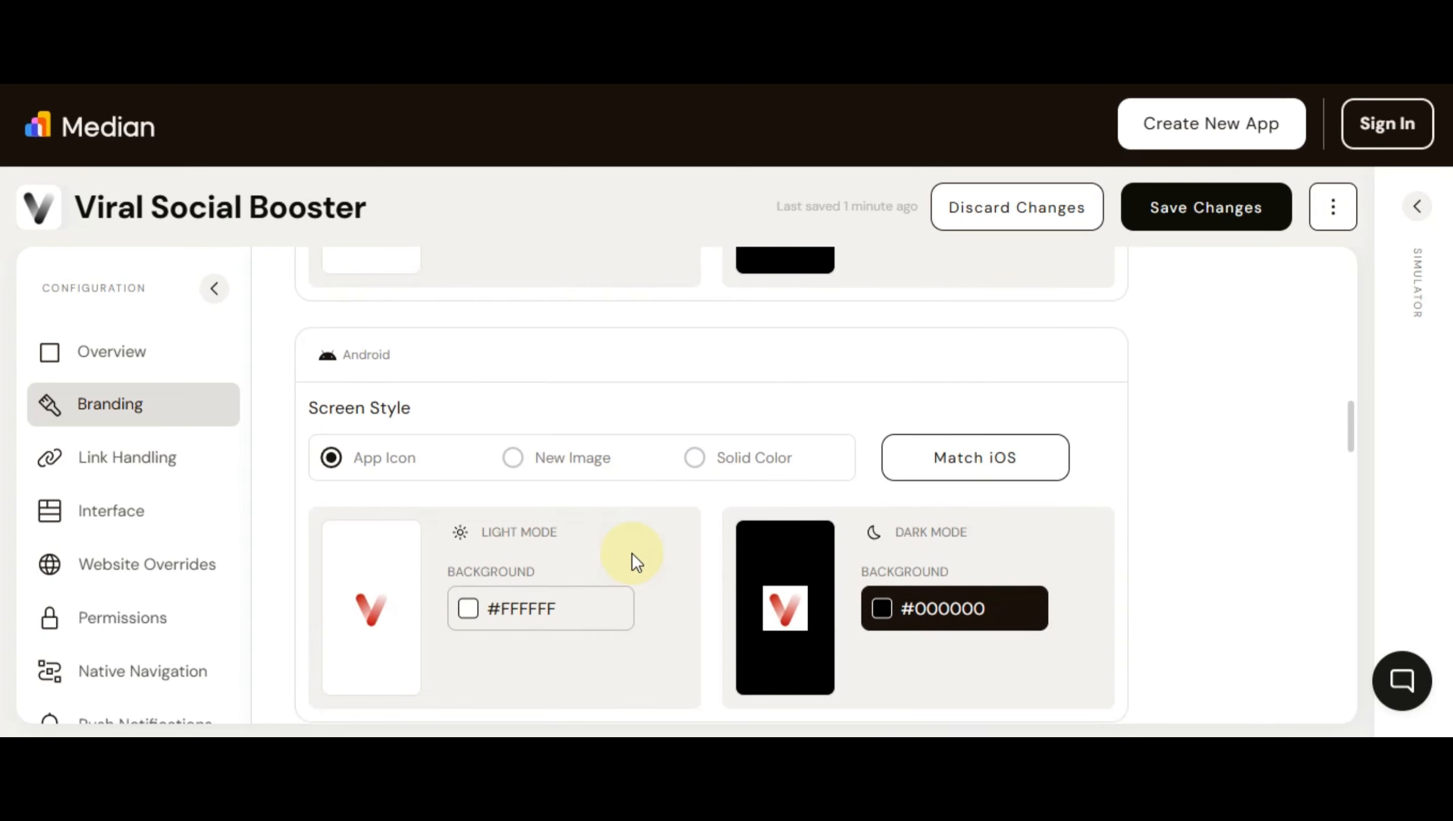
pyautogui.scroll(-4, 753, 518)
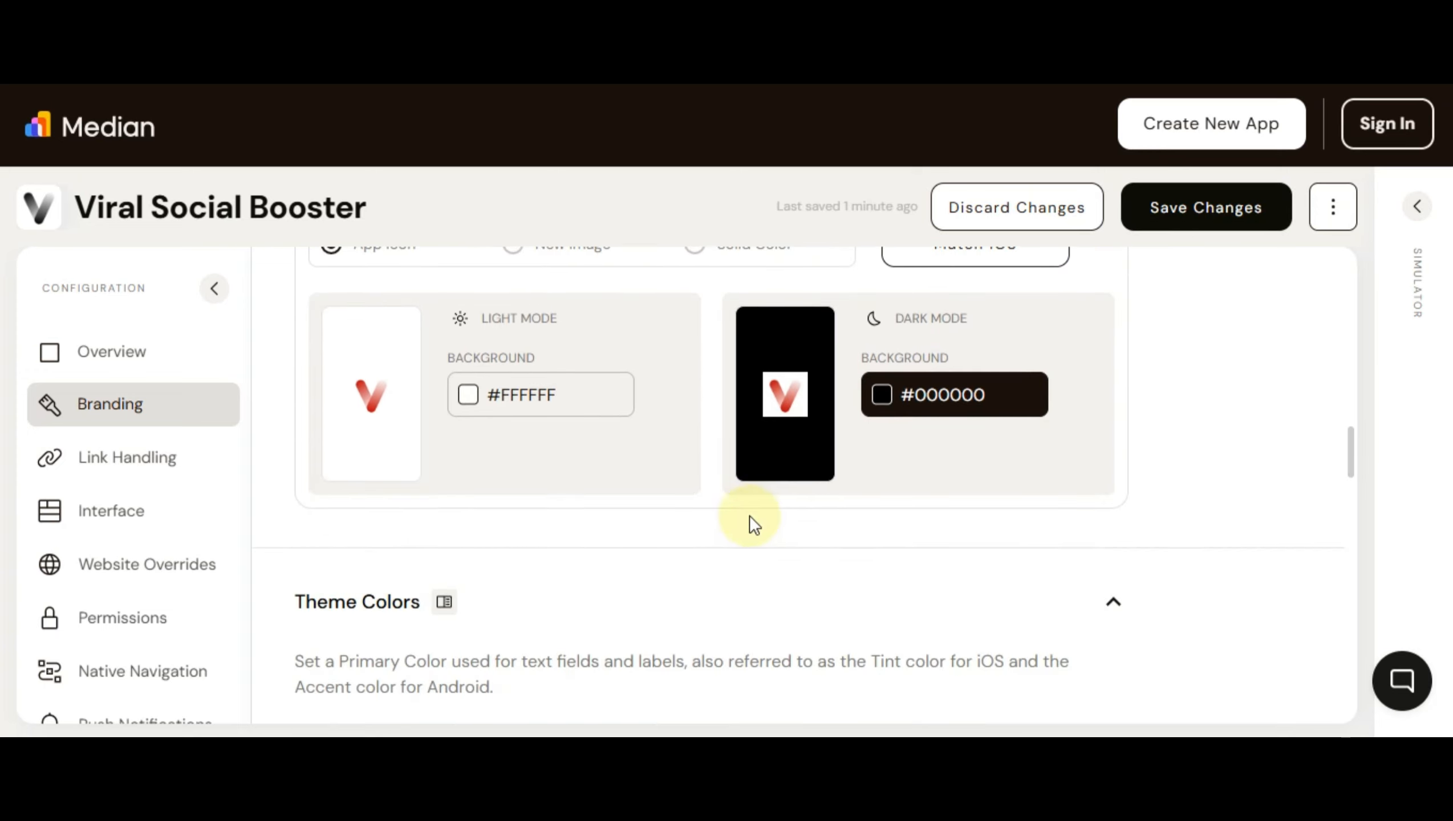
pyautogui.scroll(2, 761, 493)
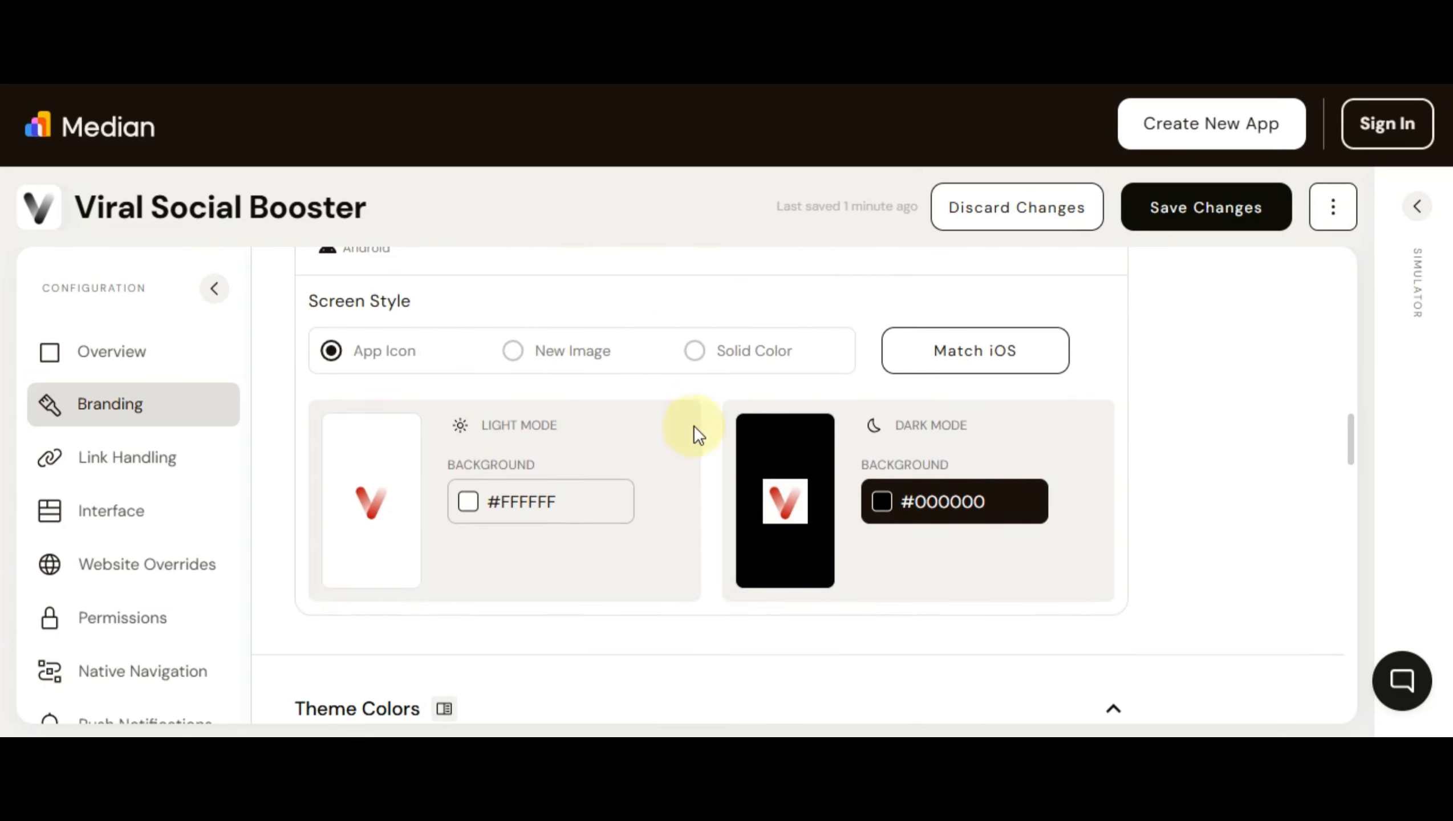
pyautogui.scroll(-4, 630, 427)
pyautogui.scroll(10, 574, 432)
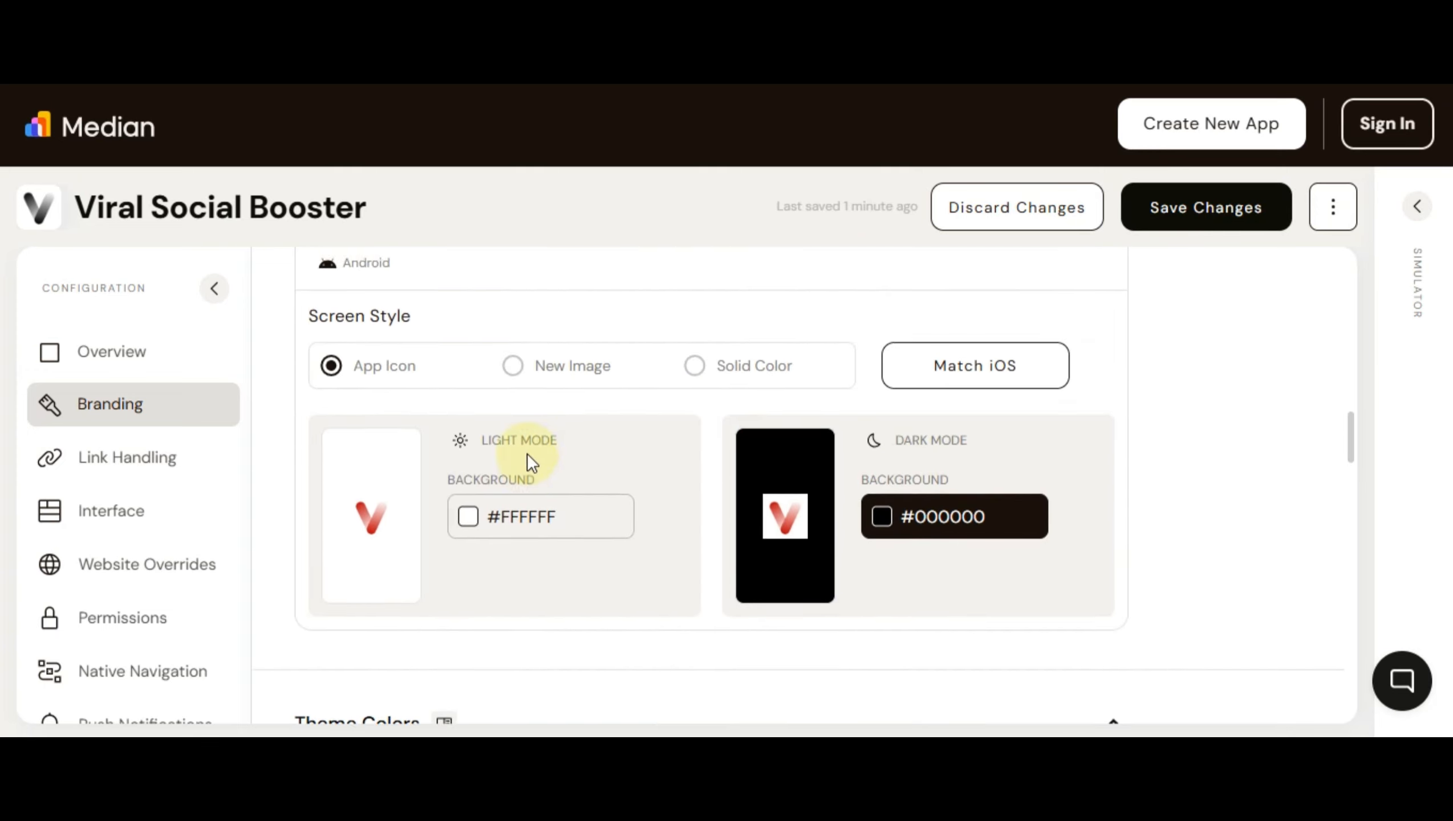
pyautogui.scroll(4, 529, 458)
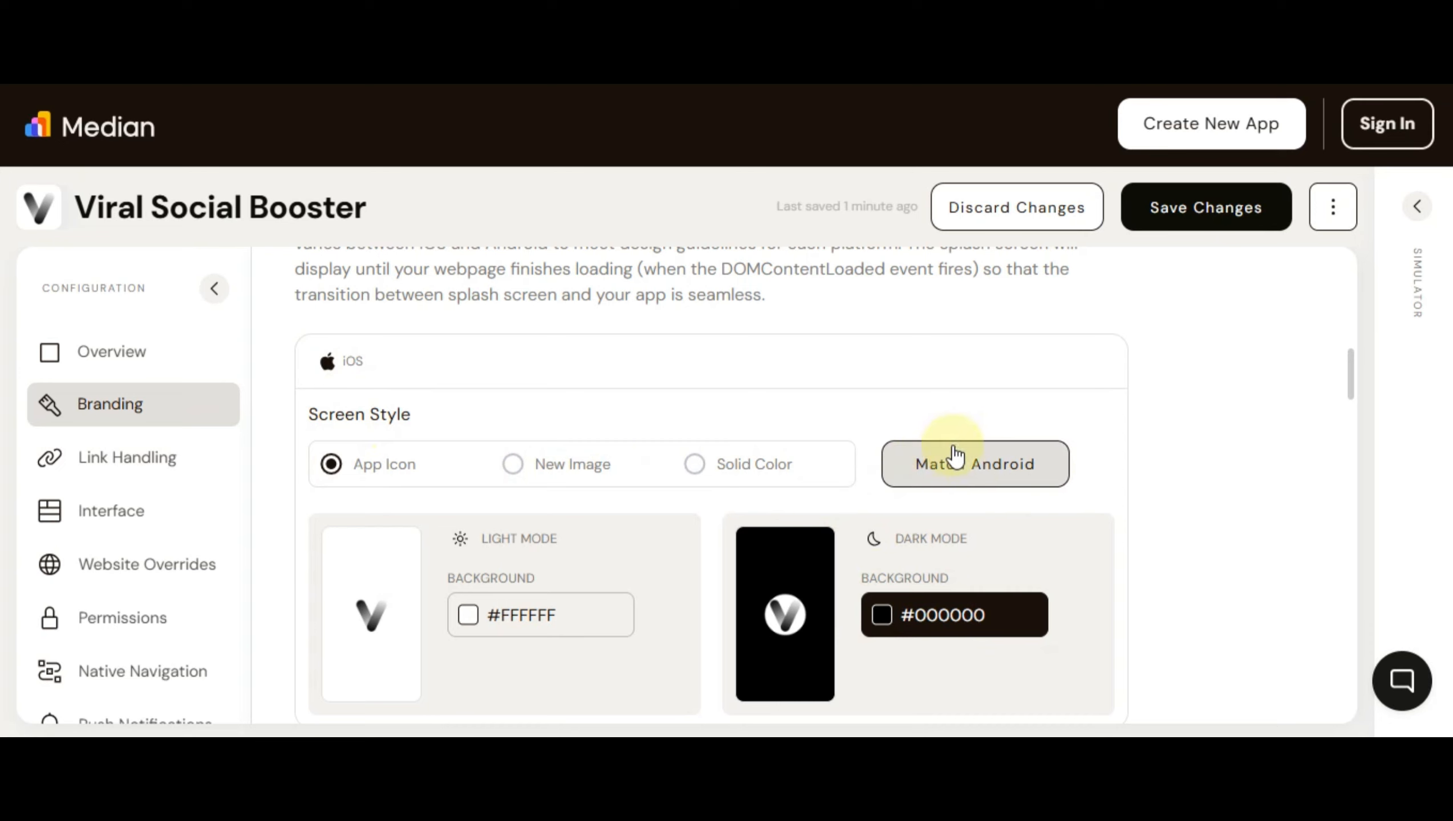
pyautogui.scroll(-7, 950, 558)
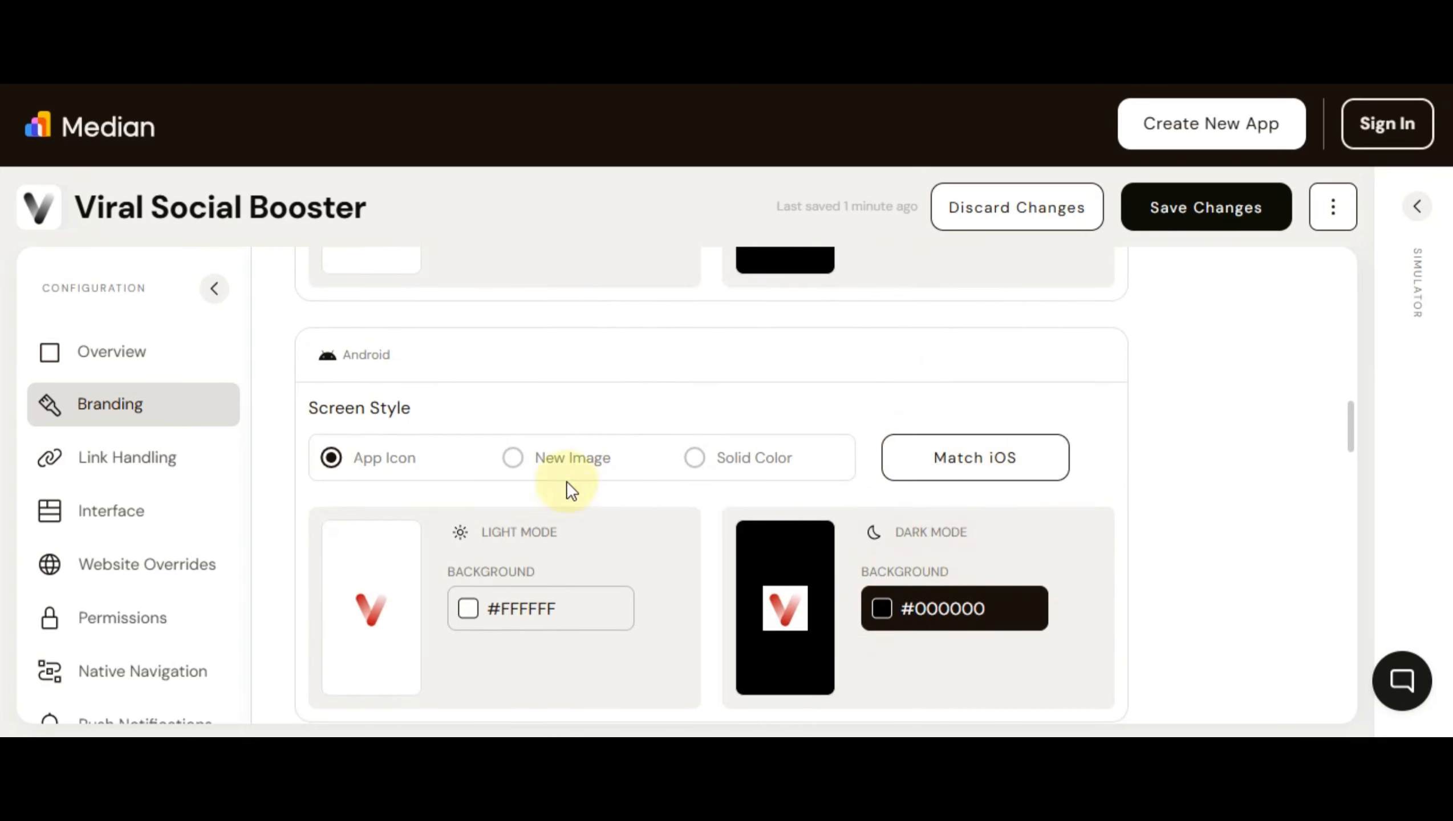
pyautogui.scroll(-3, 577, 475)
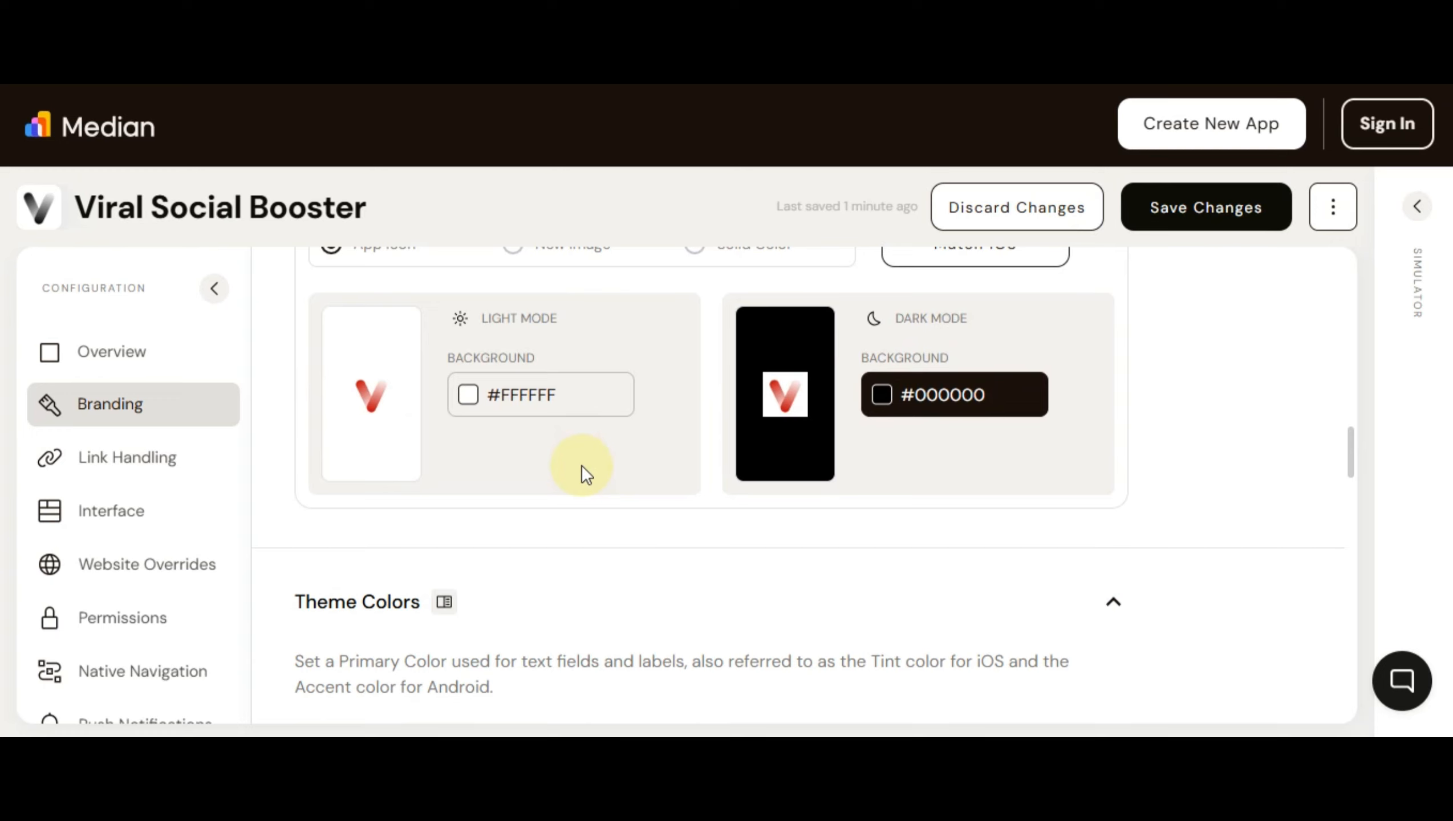
pyautogui.scroll(-3, 802, 521)
pyautogui.scroll(-3, 716, 505)
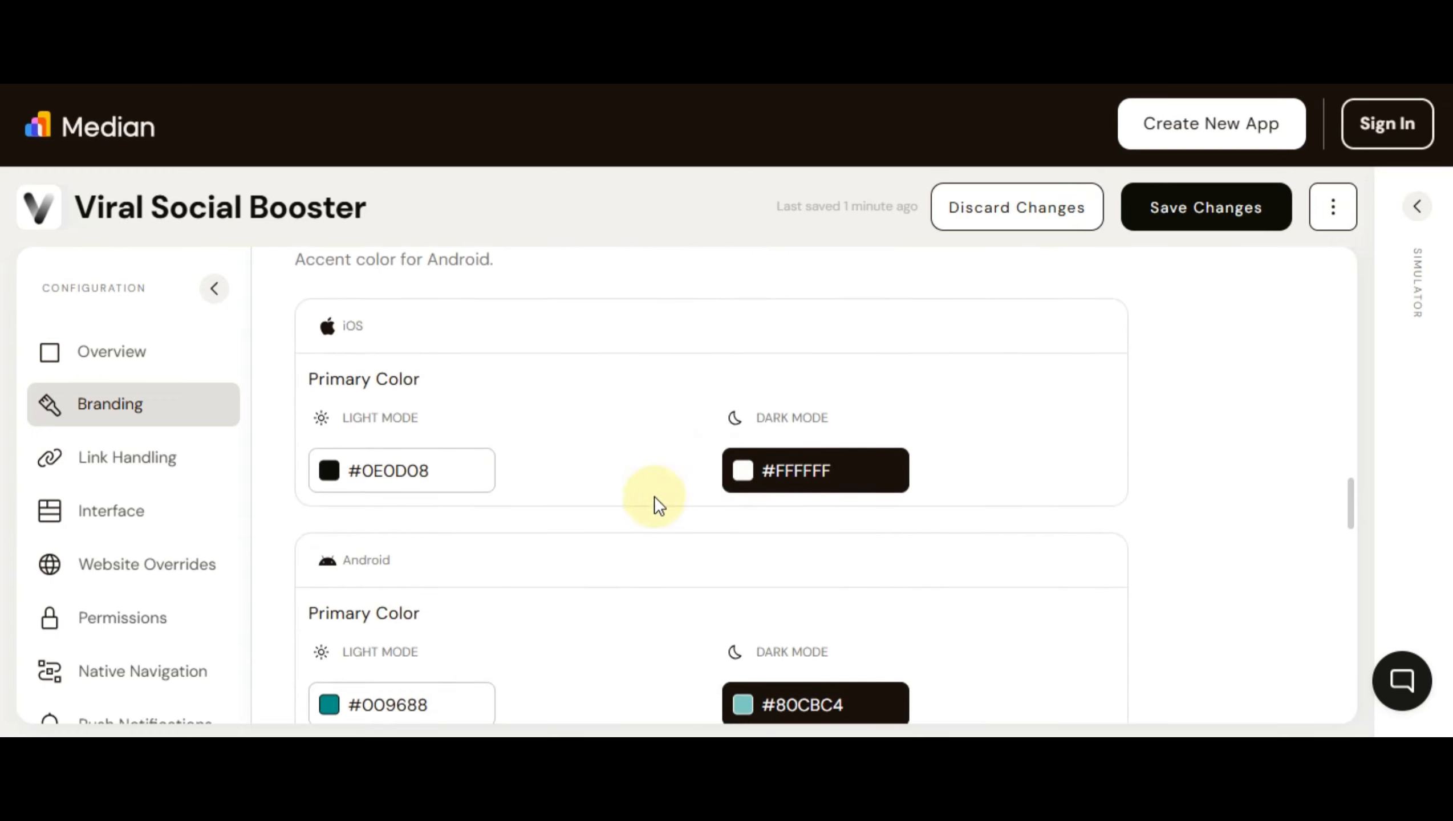
# - Review the iOS and Android primary colors and the status bar's text appearance and background color settings
pyautogui.scroll(2, 480, 503)
pyautogui.scroll(-5, 552, 495)
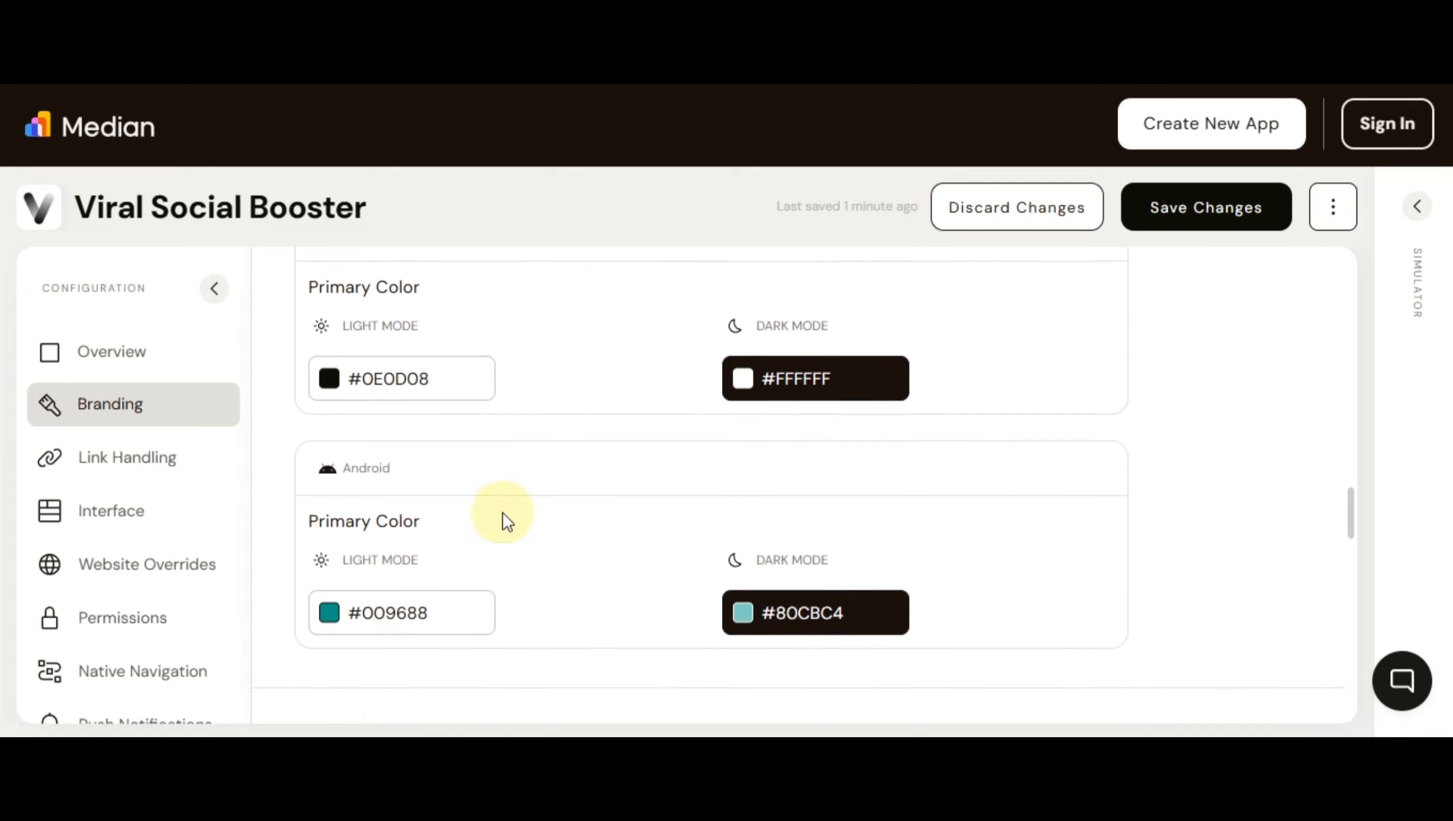
pyautogui.scroll(-12, 567, 461)
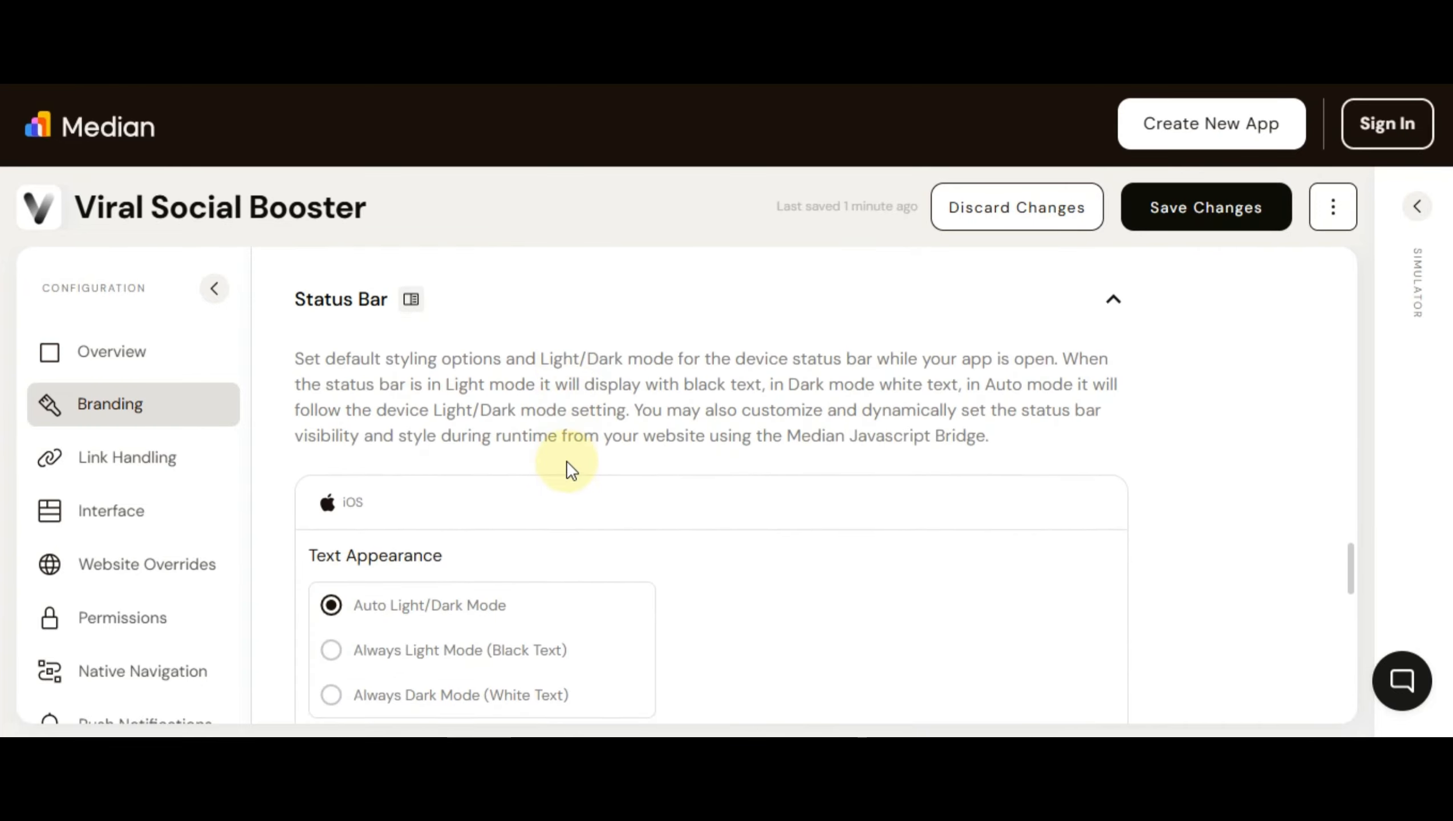
pyautogui.scroll(-7, 591, 481)
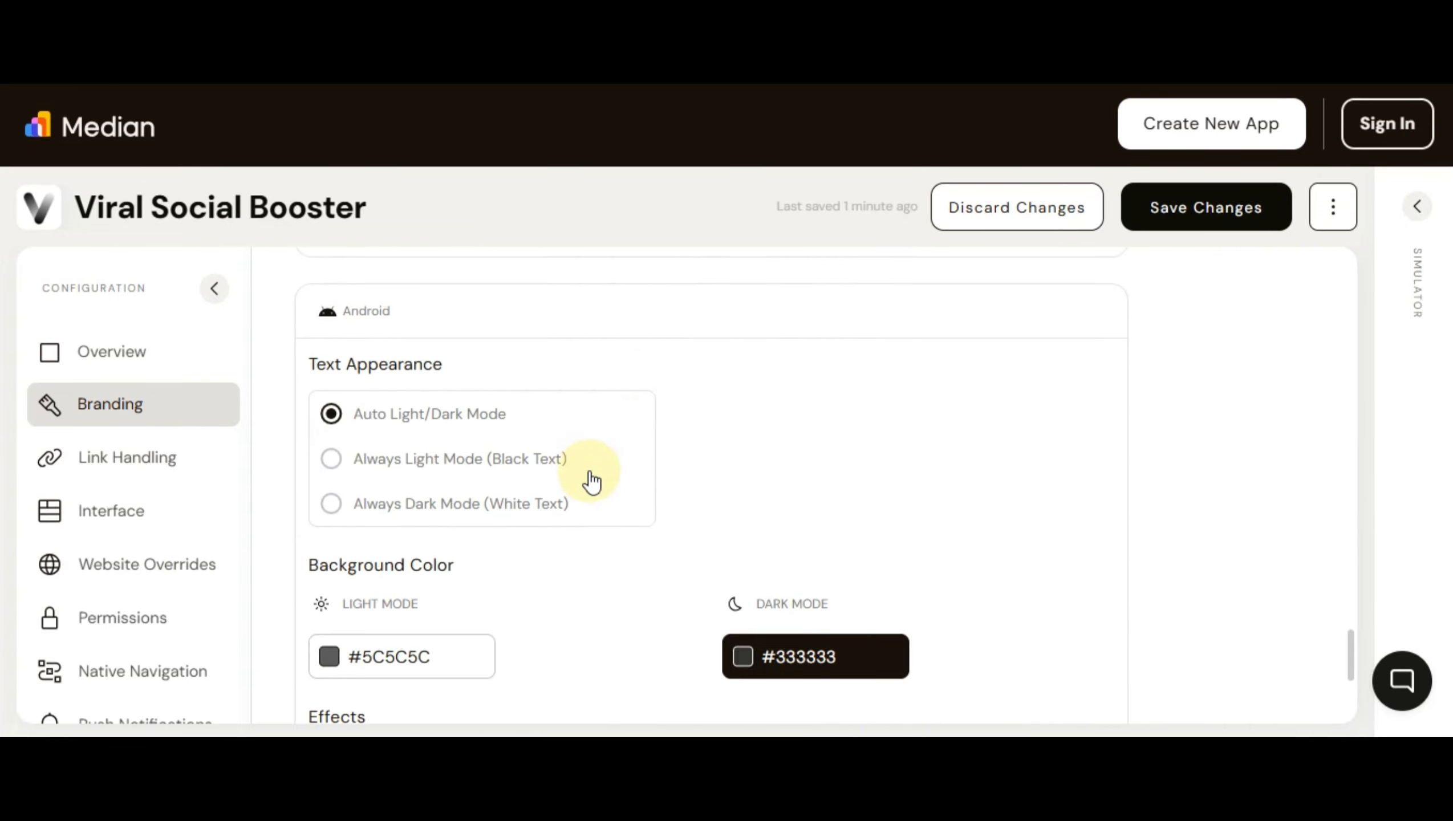
pyautogui.scroll(10, 592, 479)
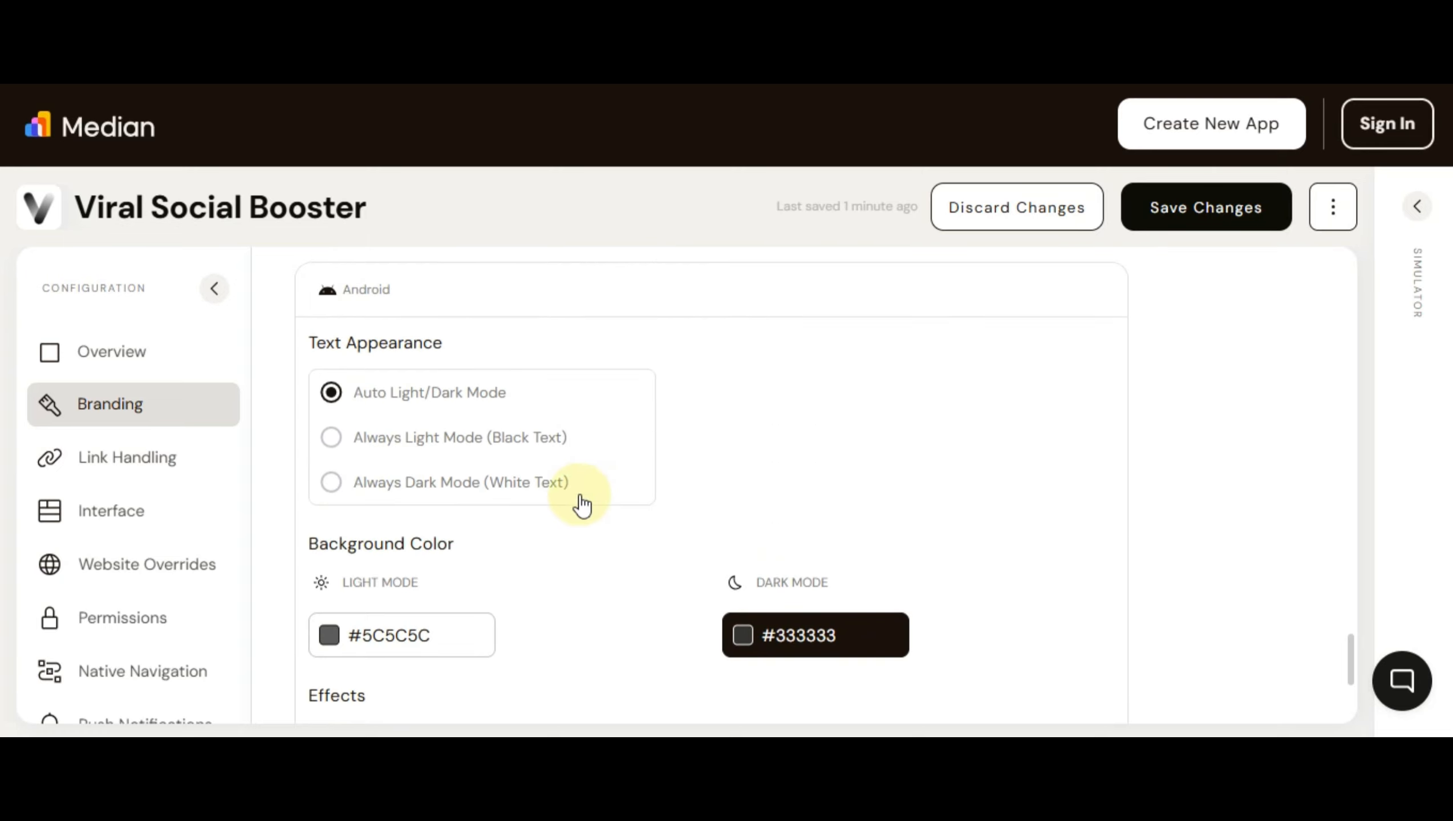
pyautogui.scroll(4, 681, 497)
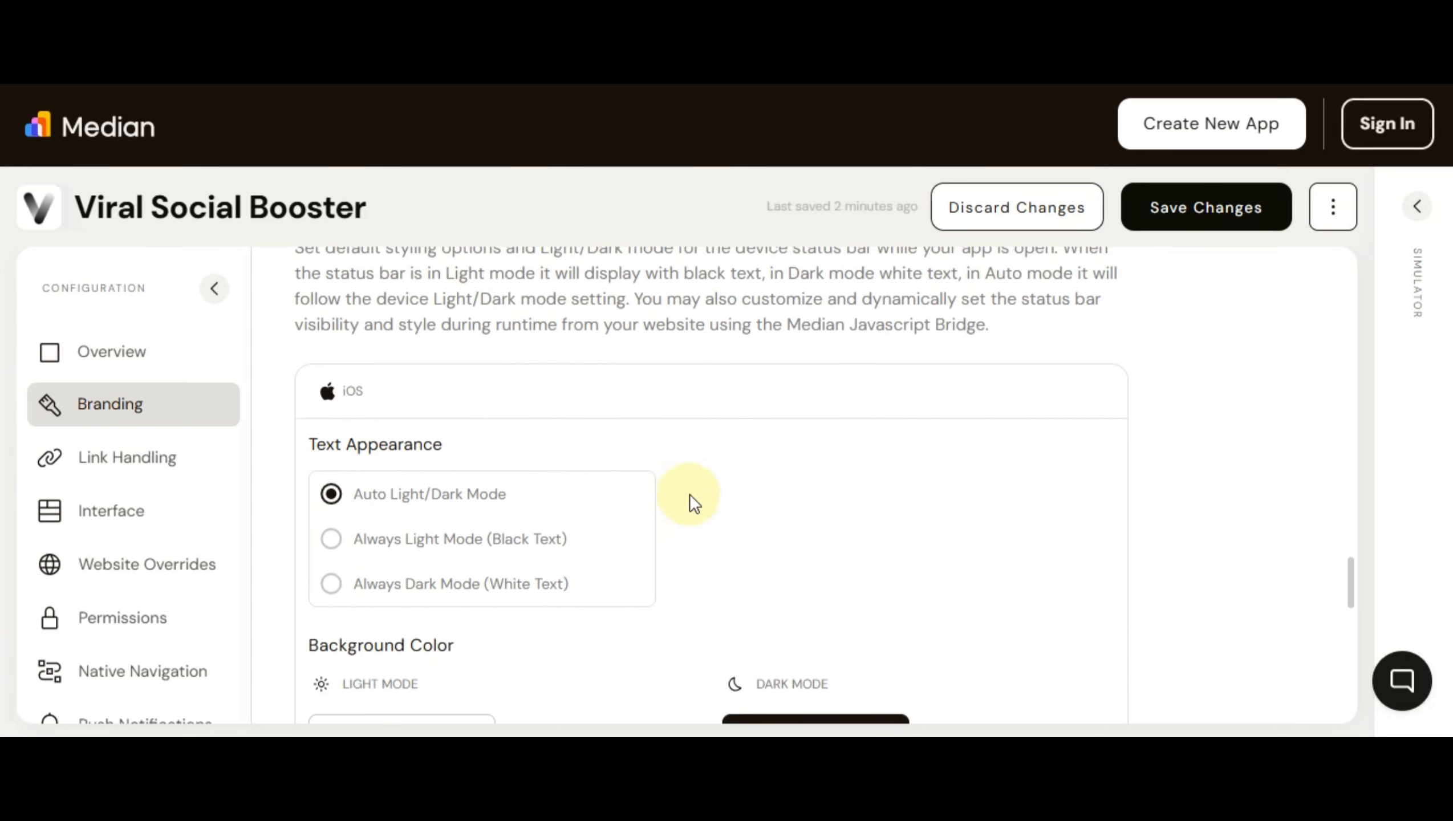
pyautogui.scroll(12, 682, 397)
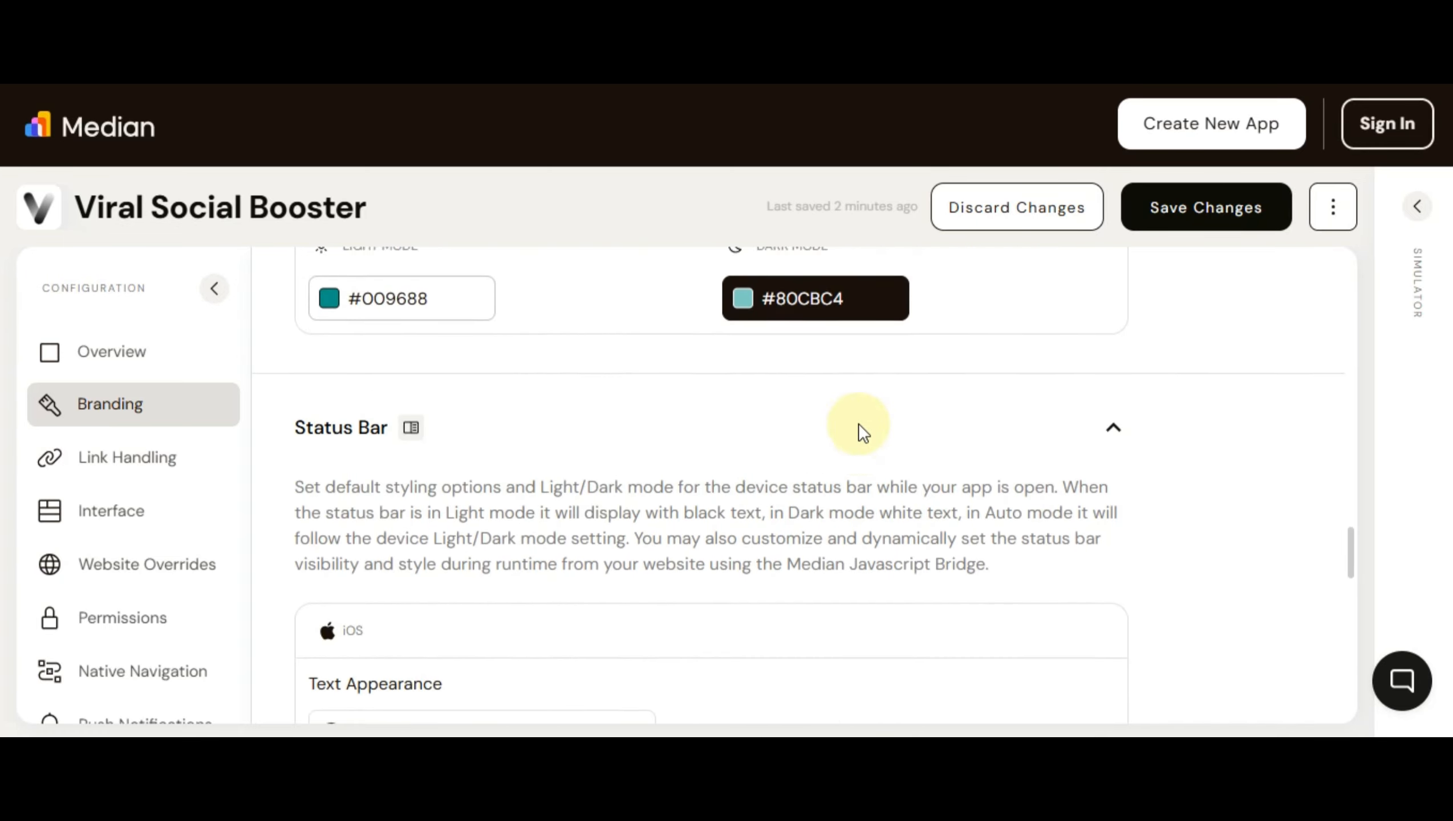
# - Save the app branding changes
pyautogui.scroll(10, 867, 431)
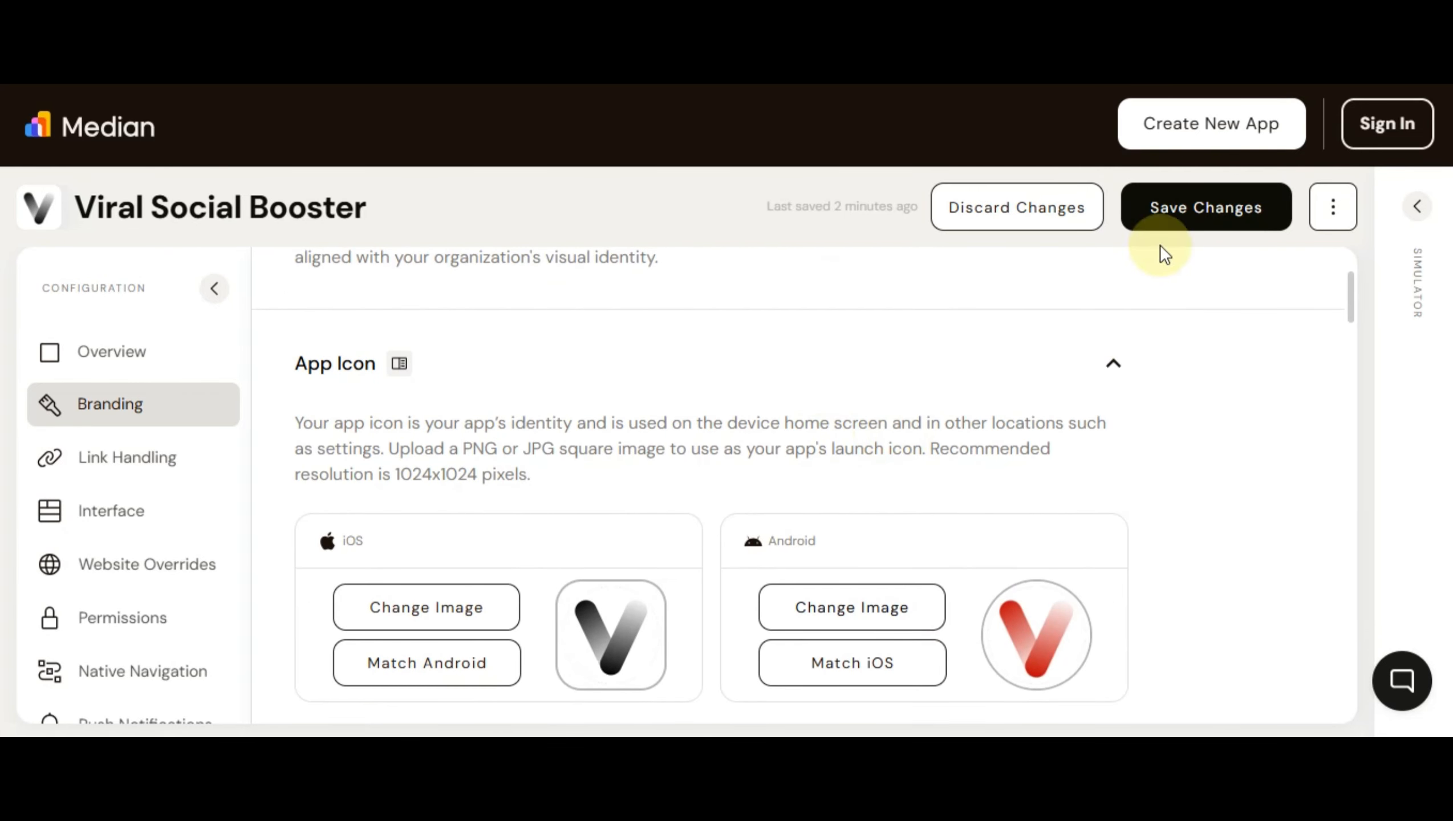
pyautogui.scroll(2, 860, 496)
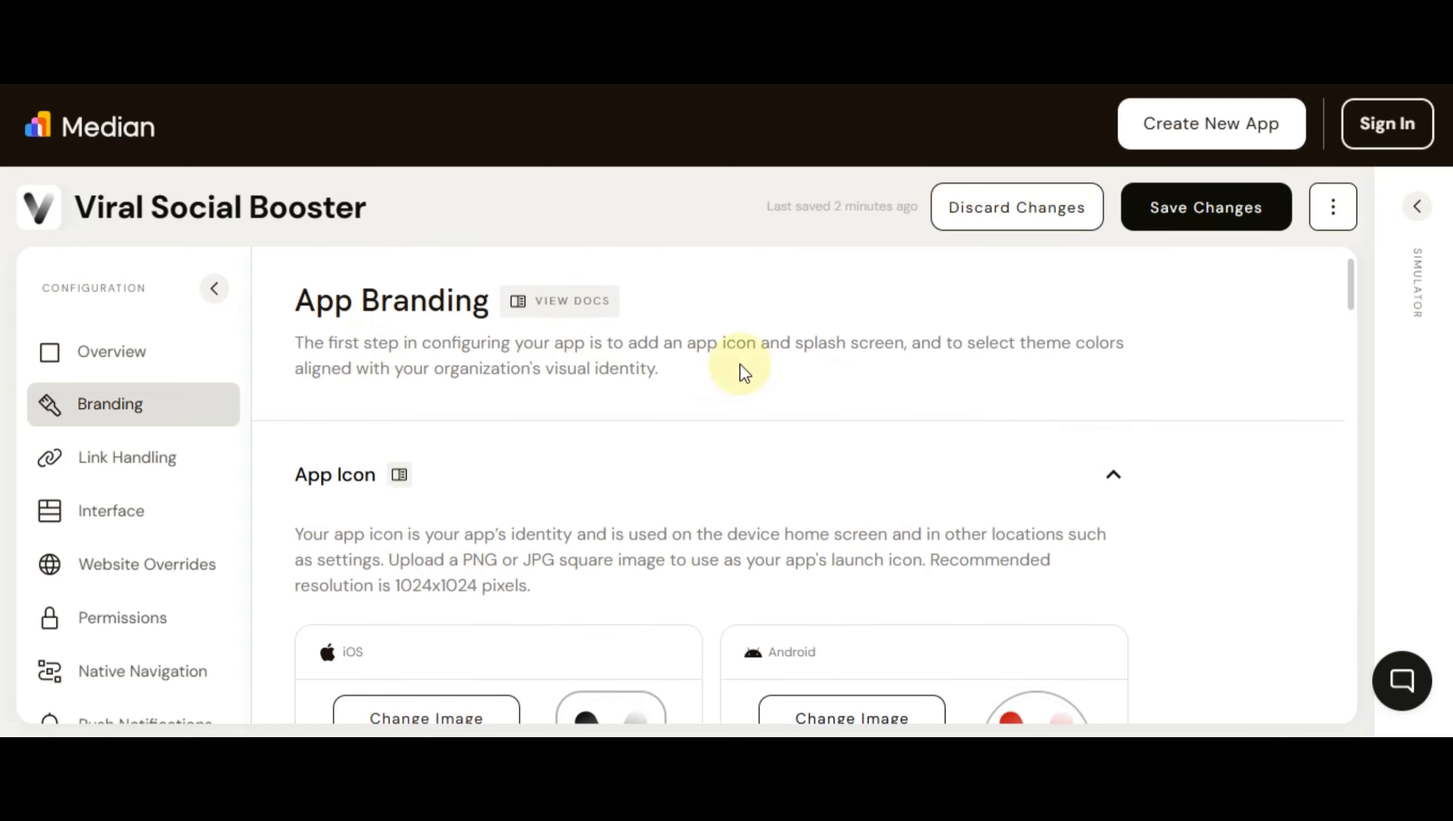
pyautogui.click(1182, 217)
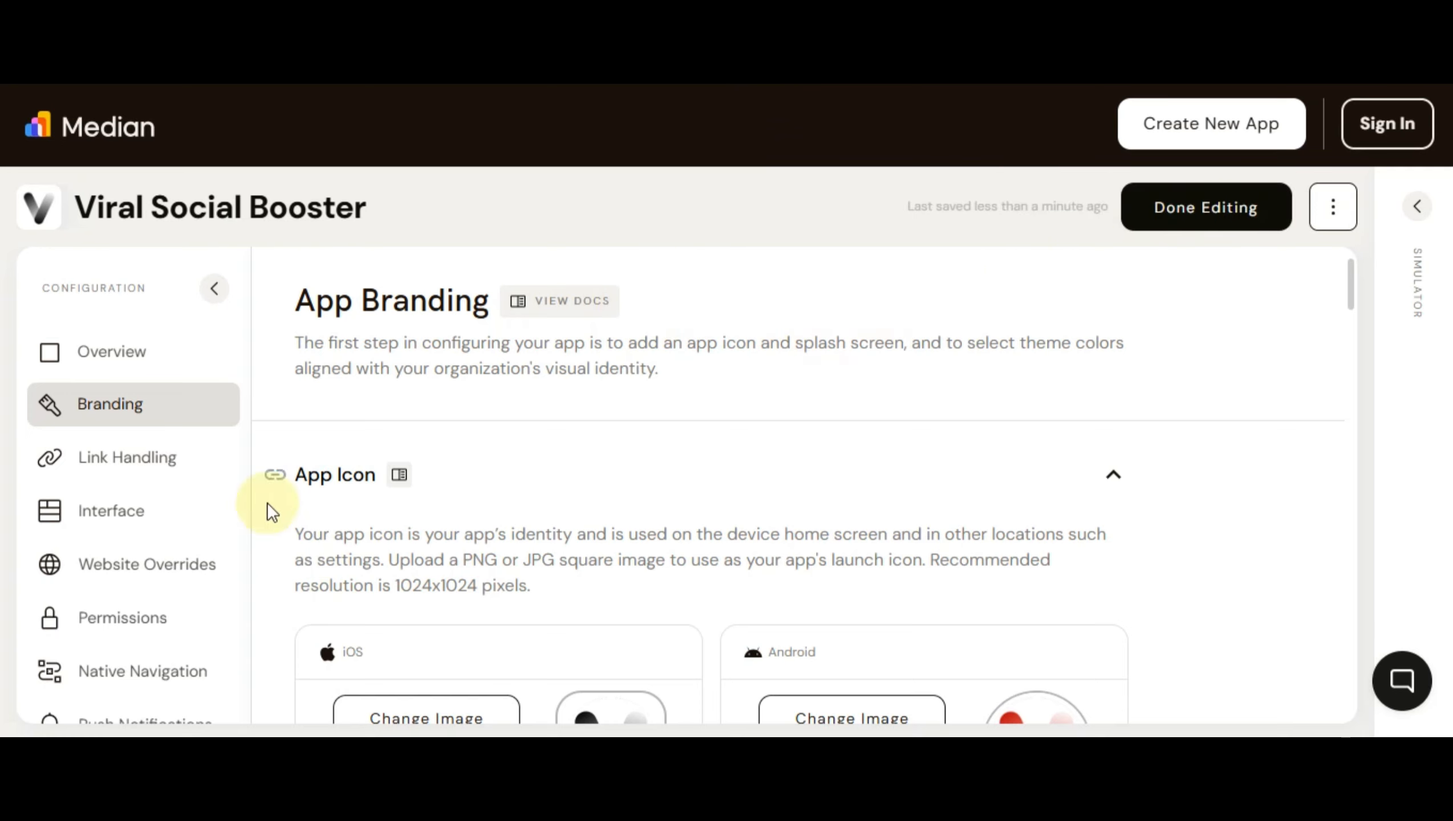
# - Open the Link Handling settings and review the link behavior rules for non-web links, social media and Google Maps
pyautogui.scroll(-5, 241, 508)
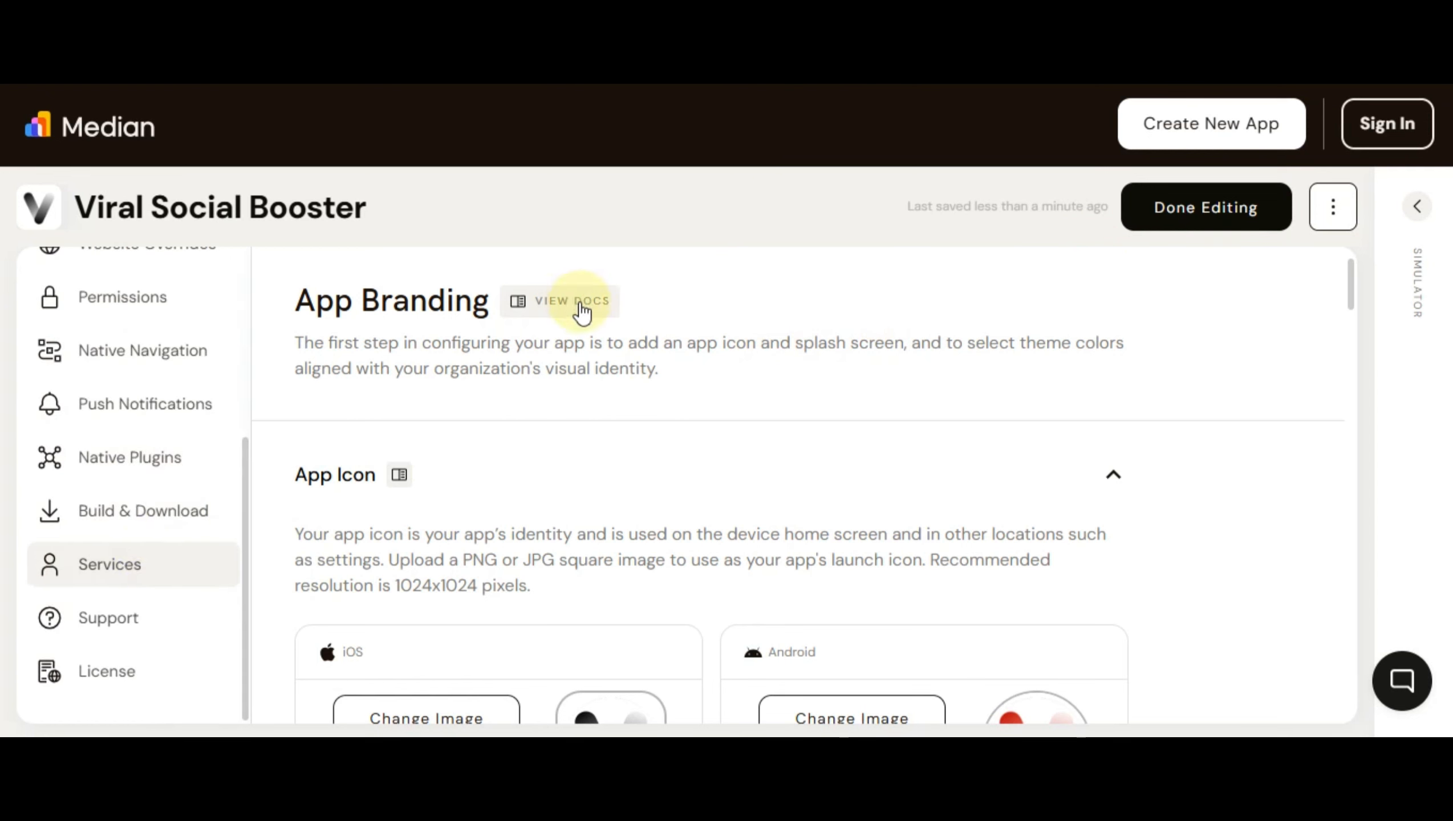
pyautogui.scroll(5, 154, 437)
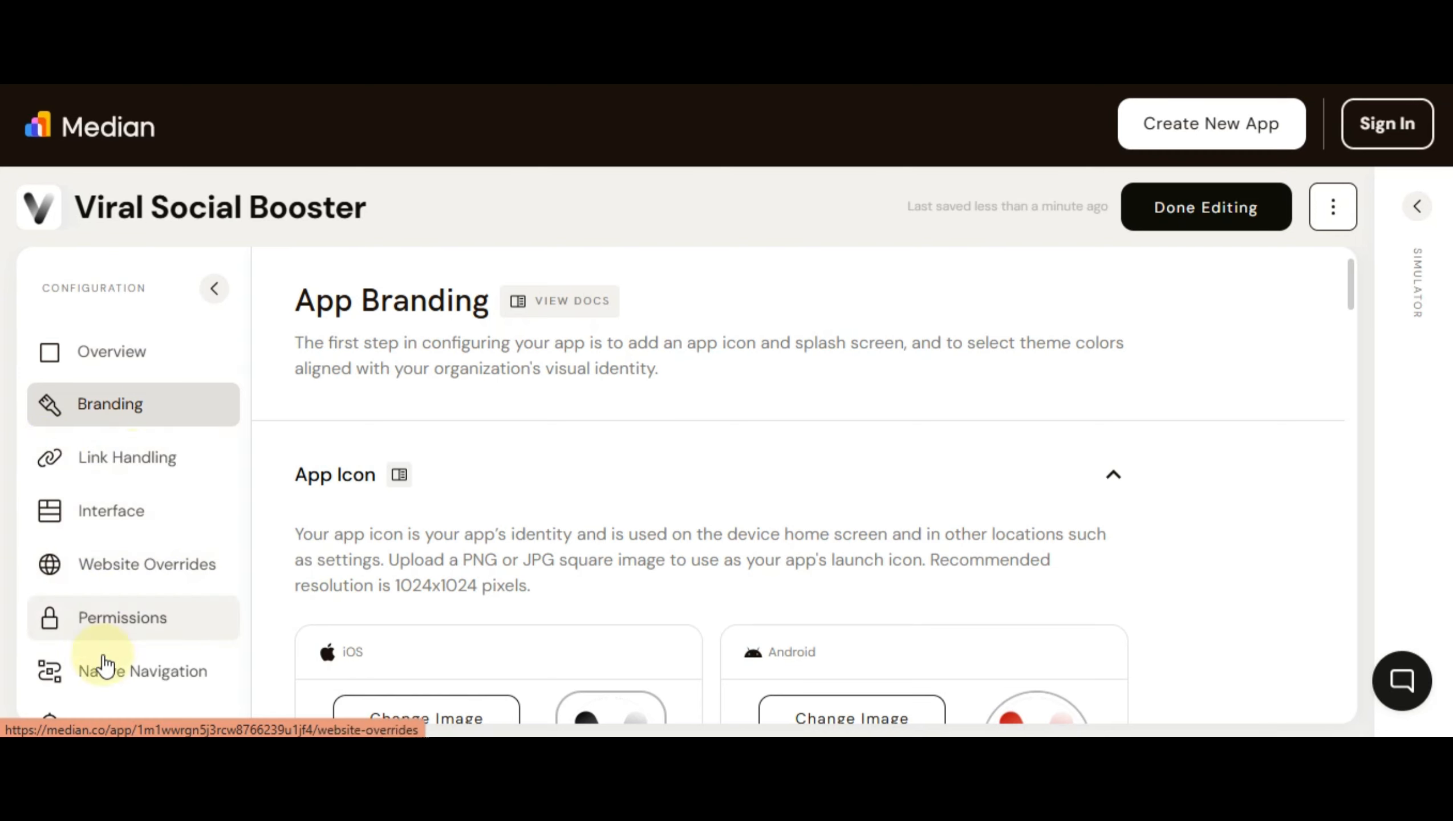
pyautogui.click(143, 475)
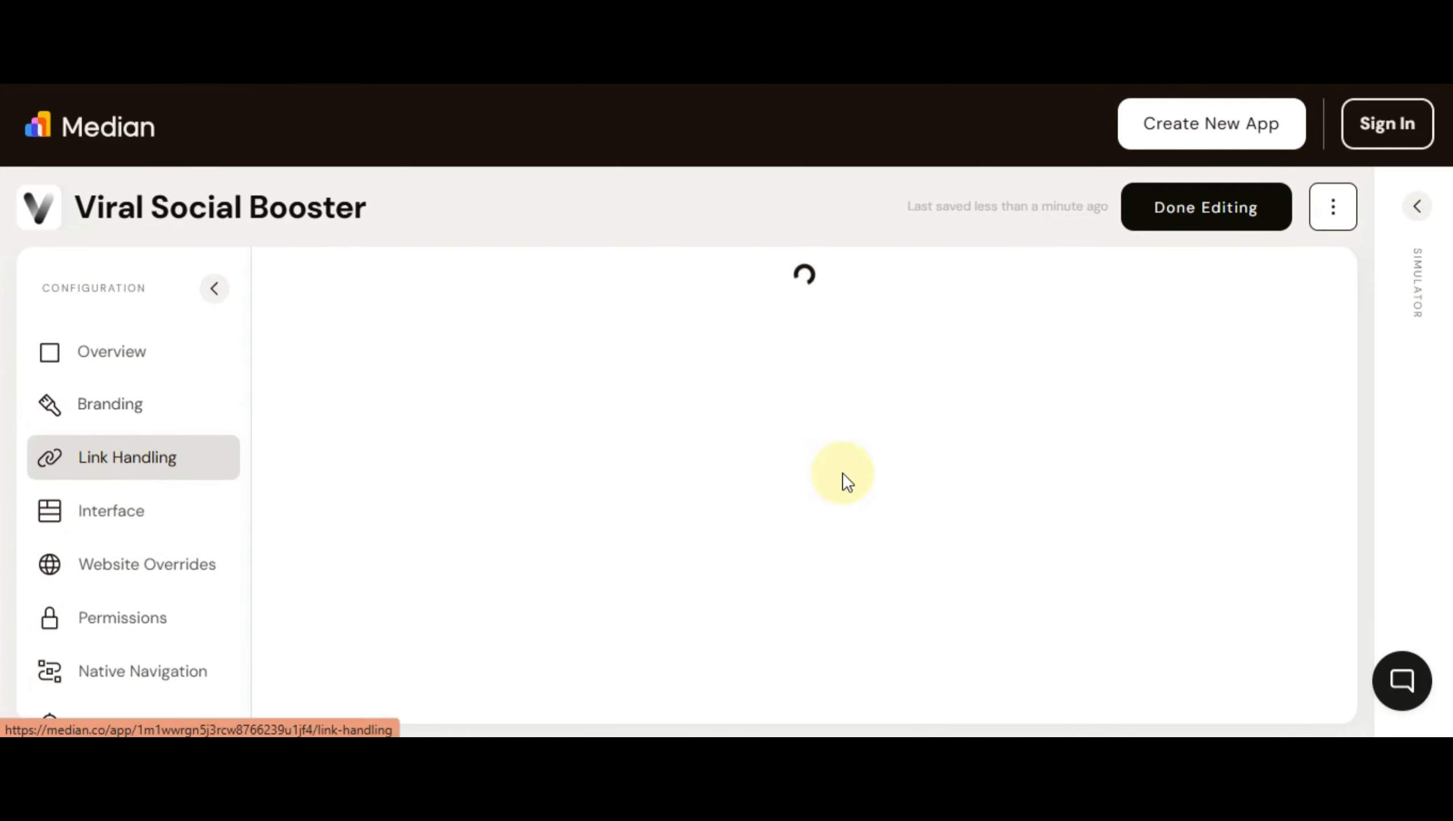
pyautogui.scroll(-1, 867, 416)
pyautogui.scroll(-7, 747, 540)
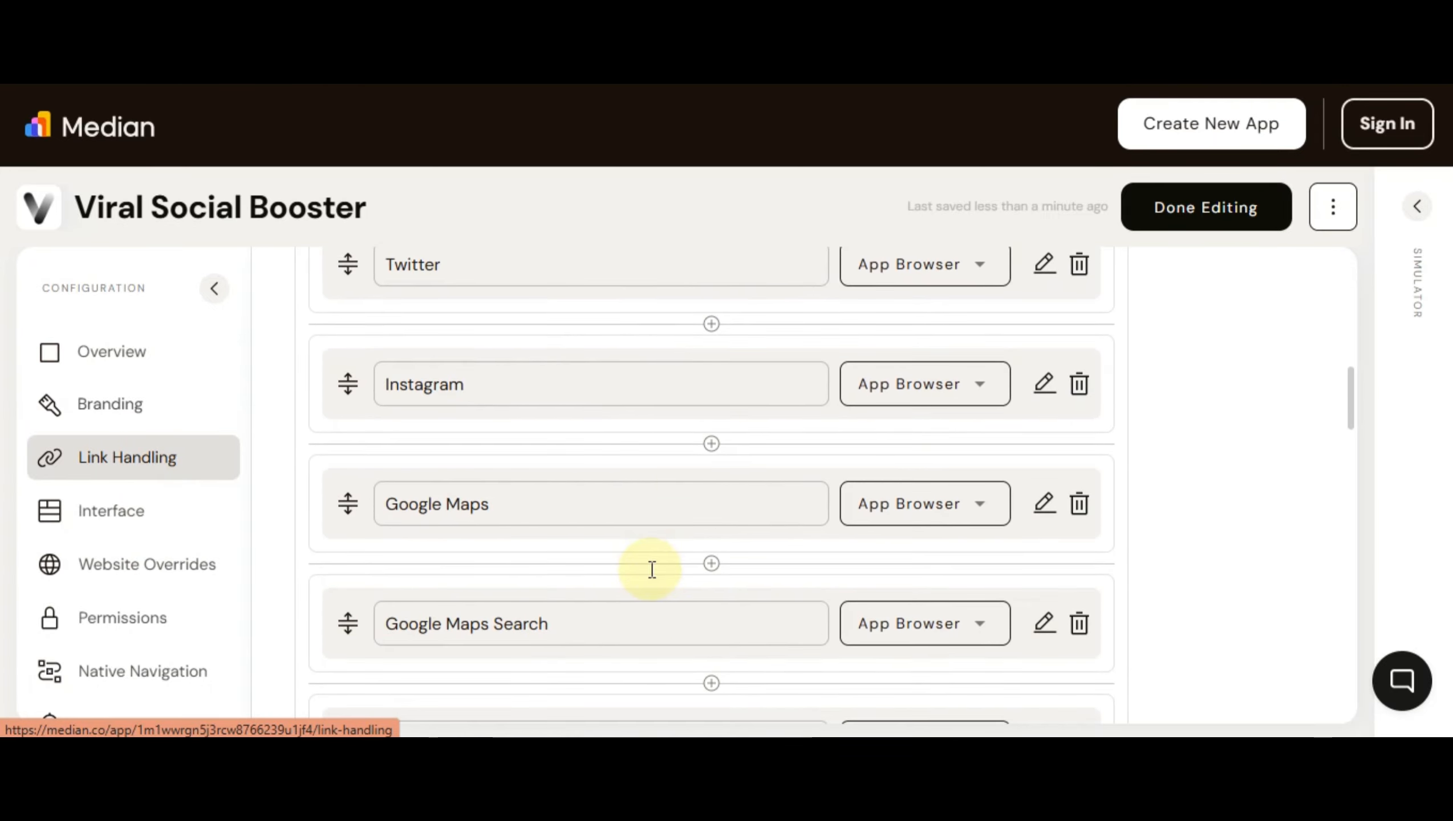
pyautogui.scroll(5, 719, 573)
pyautogui.scroll(4, 718, 573)
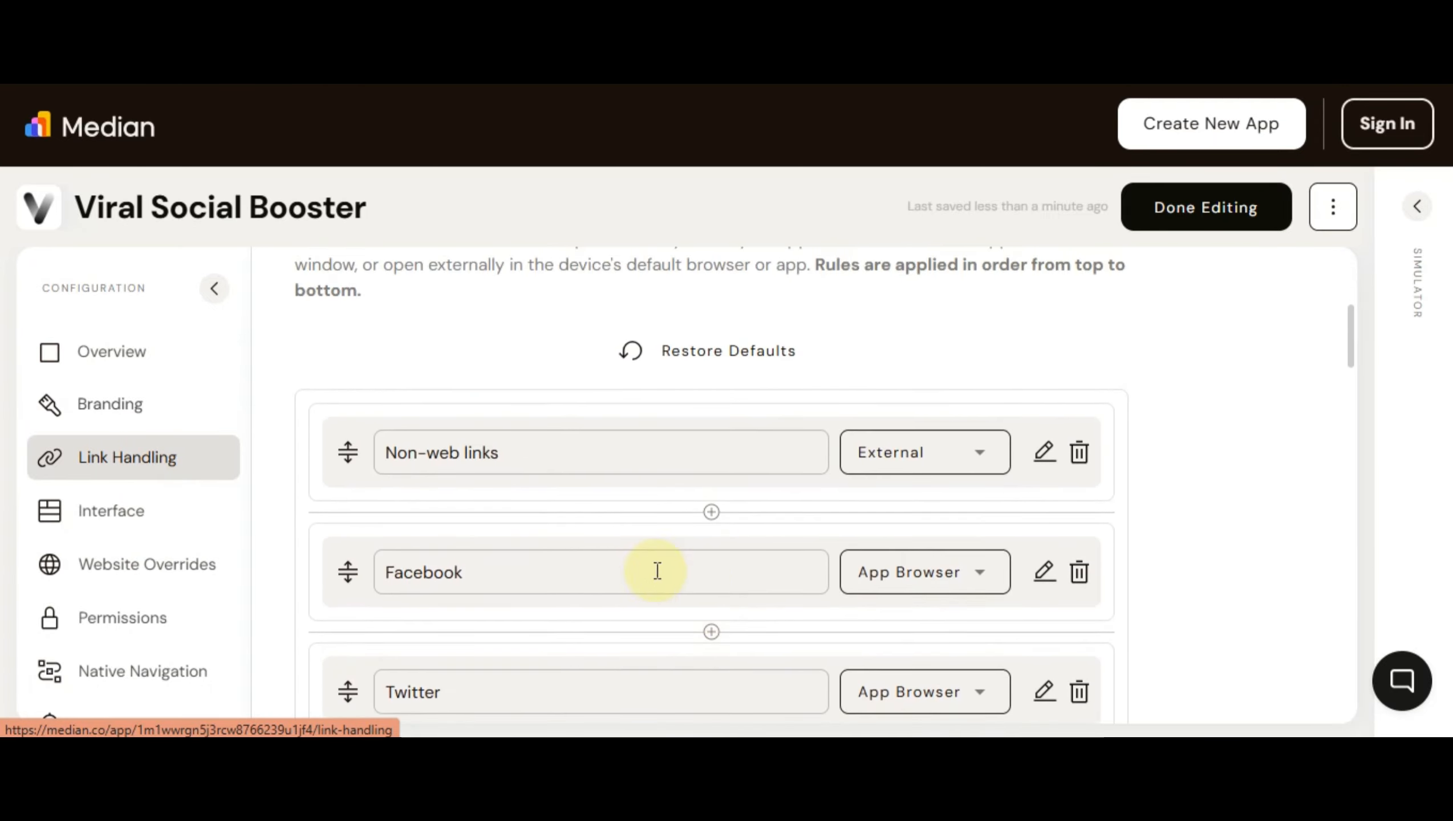
pyautogui.scroll(5, 529, 457)
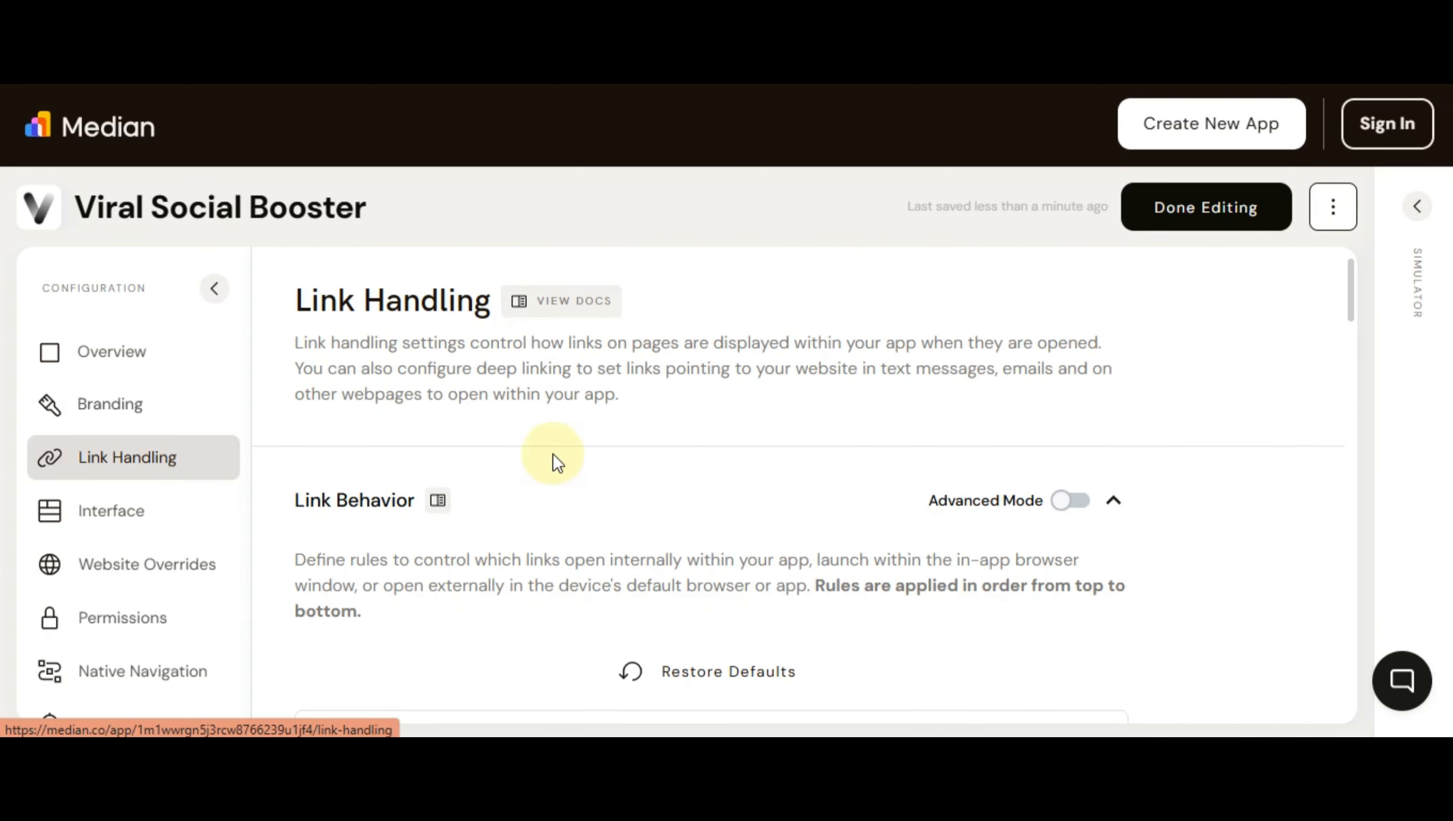
pyautogui.scroll(-2, 976, 541)
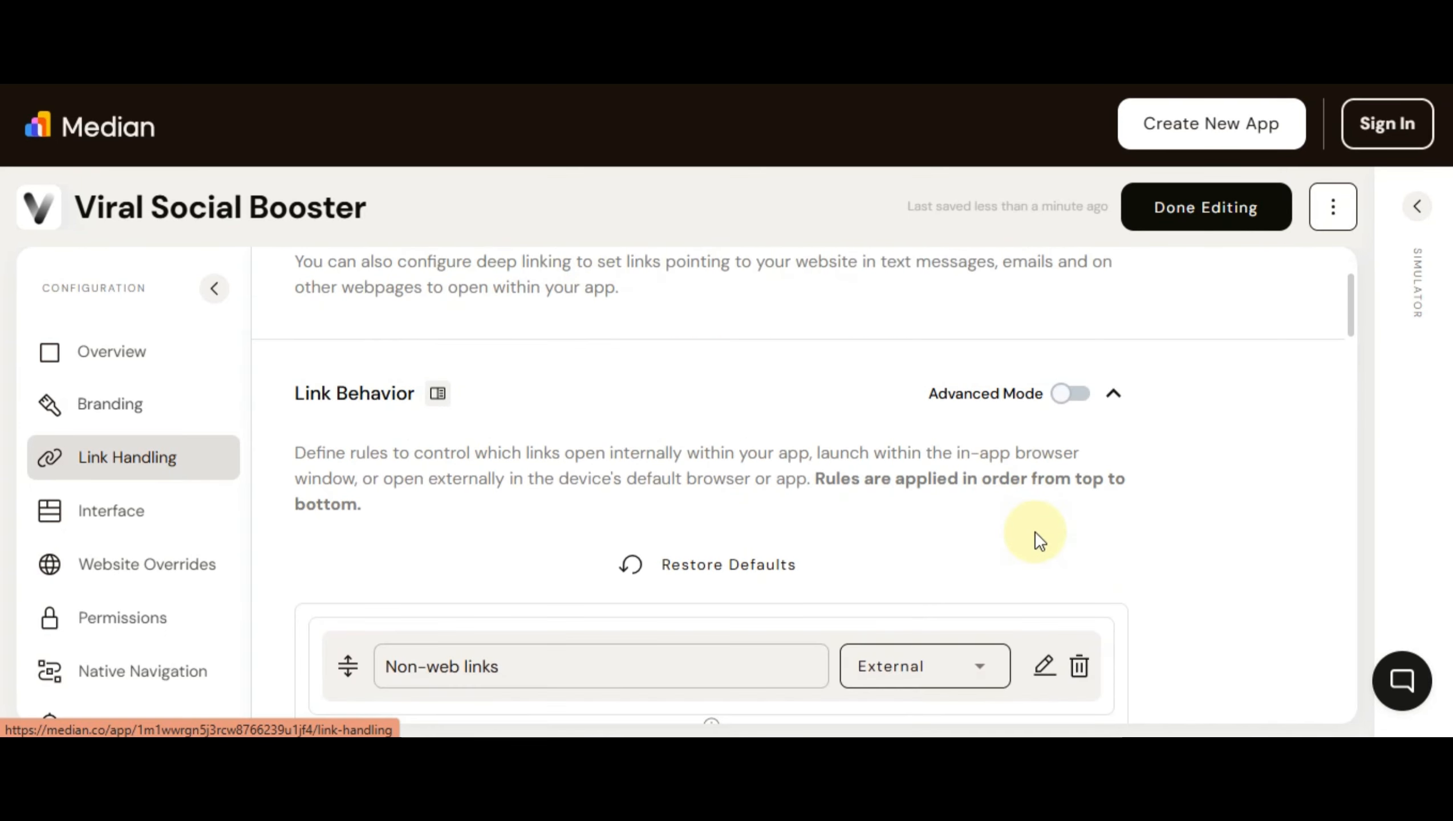
# - Set Keep Screen On to On in the app's Interface settings
pyautogui.click(114, 504)
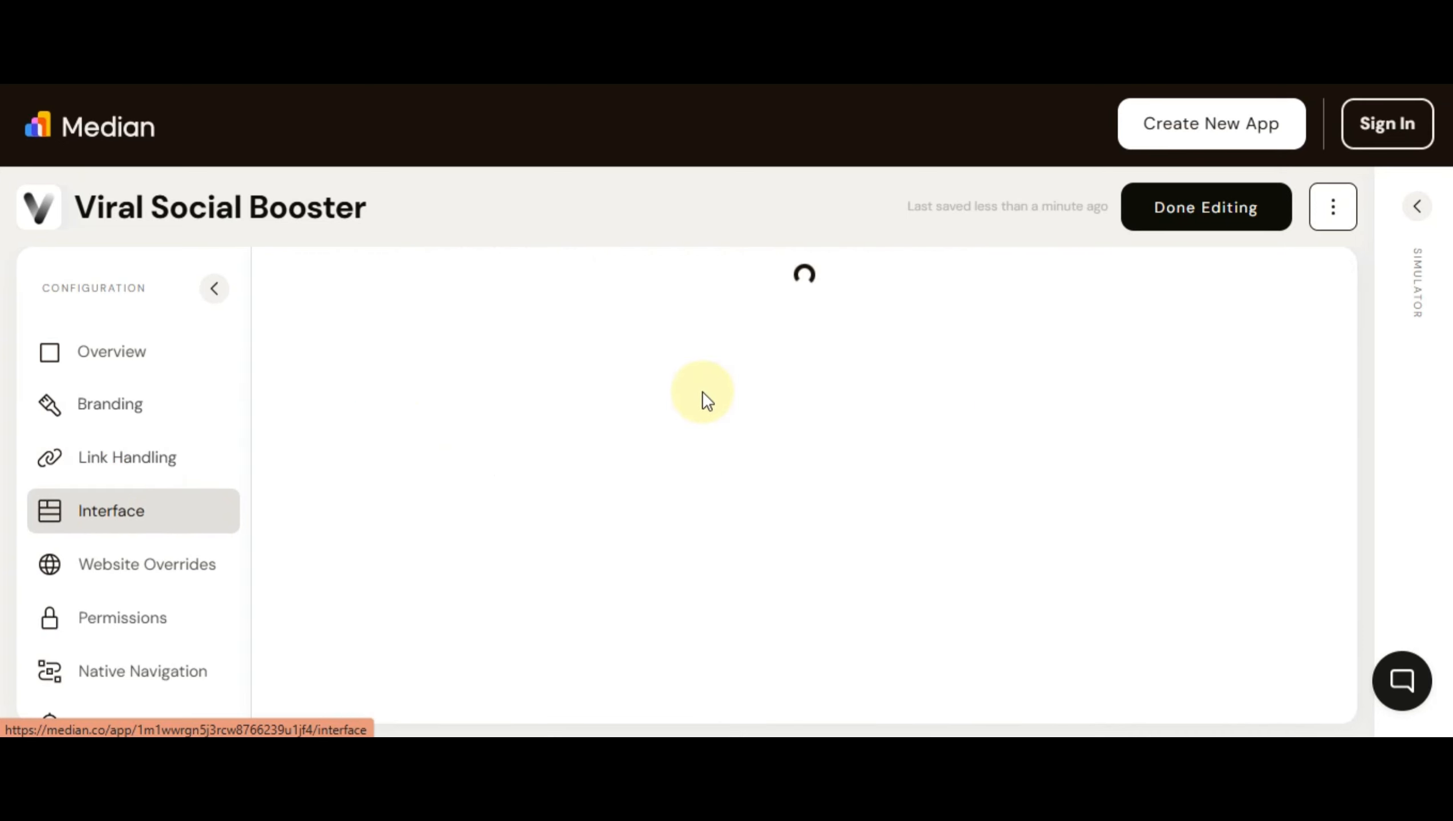
pyautogui.scroll(-15, 724, 388)
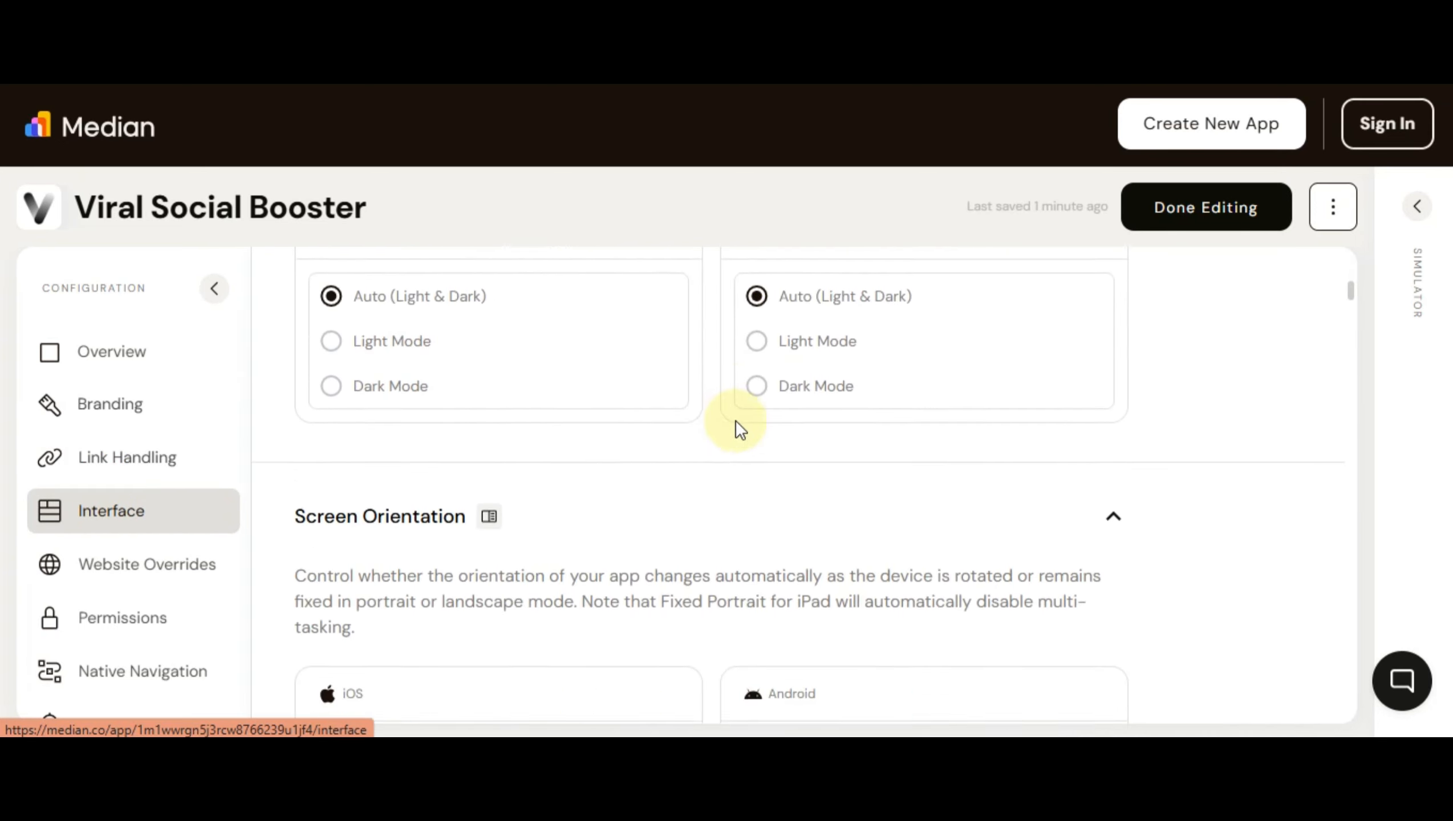
pyautogui.scroll(-13, 655, 475)
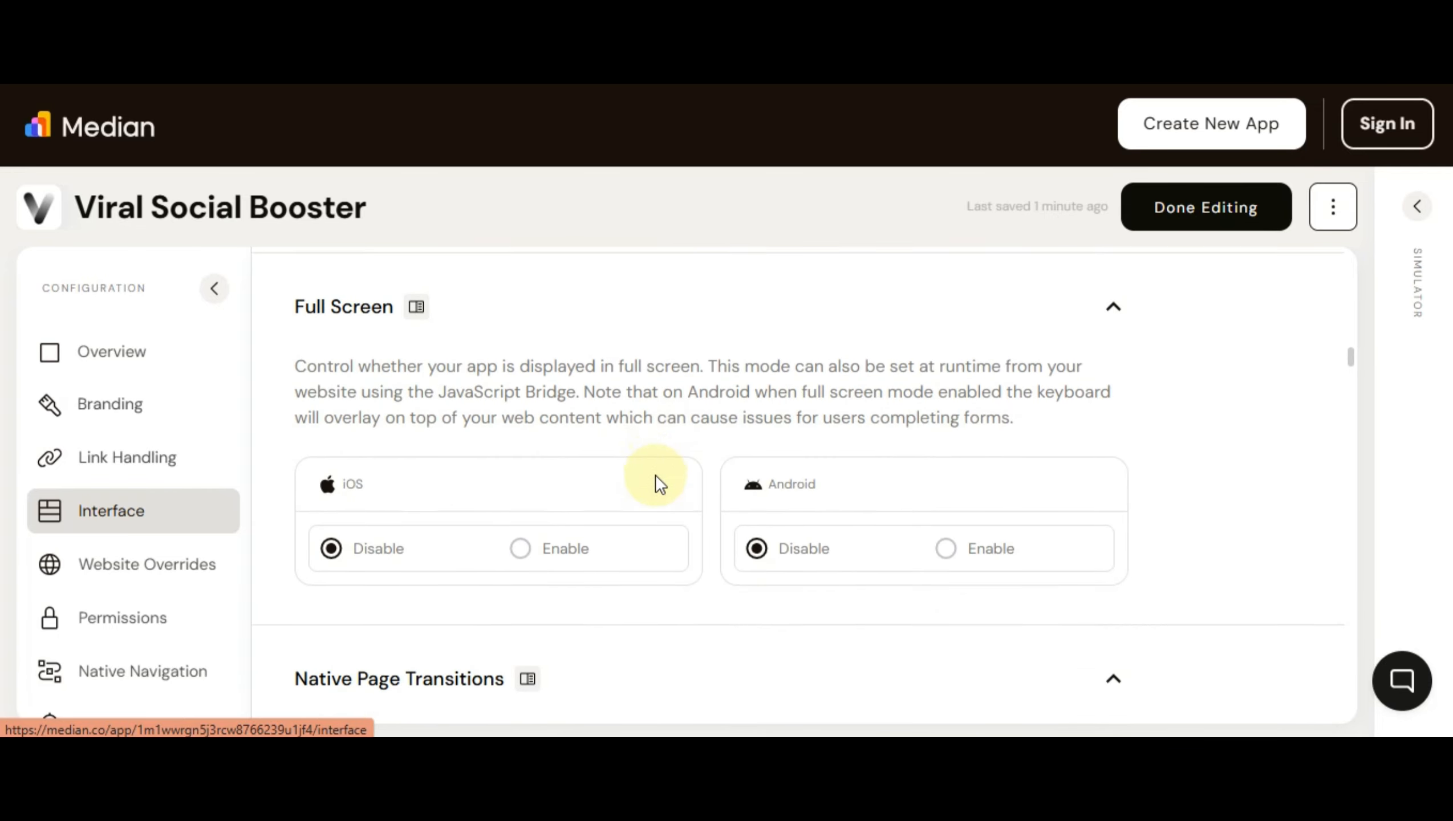
pyautogui.scroll(12, 655, 475)
pyautogui.scroll(-5, 655, 475)
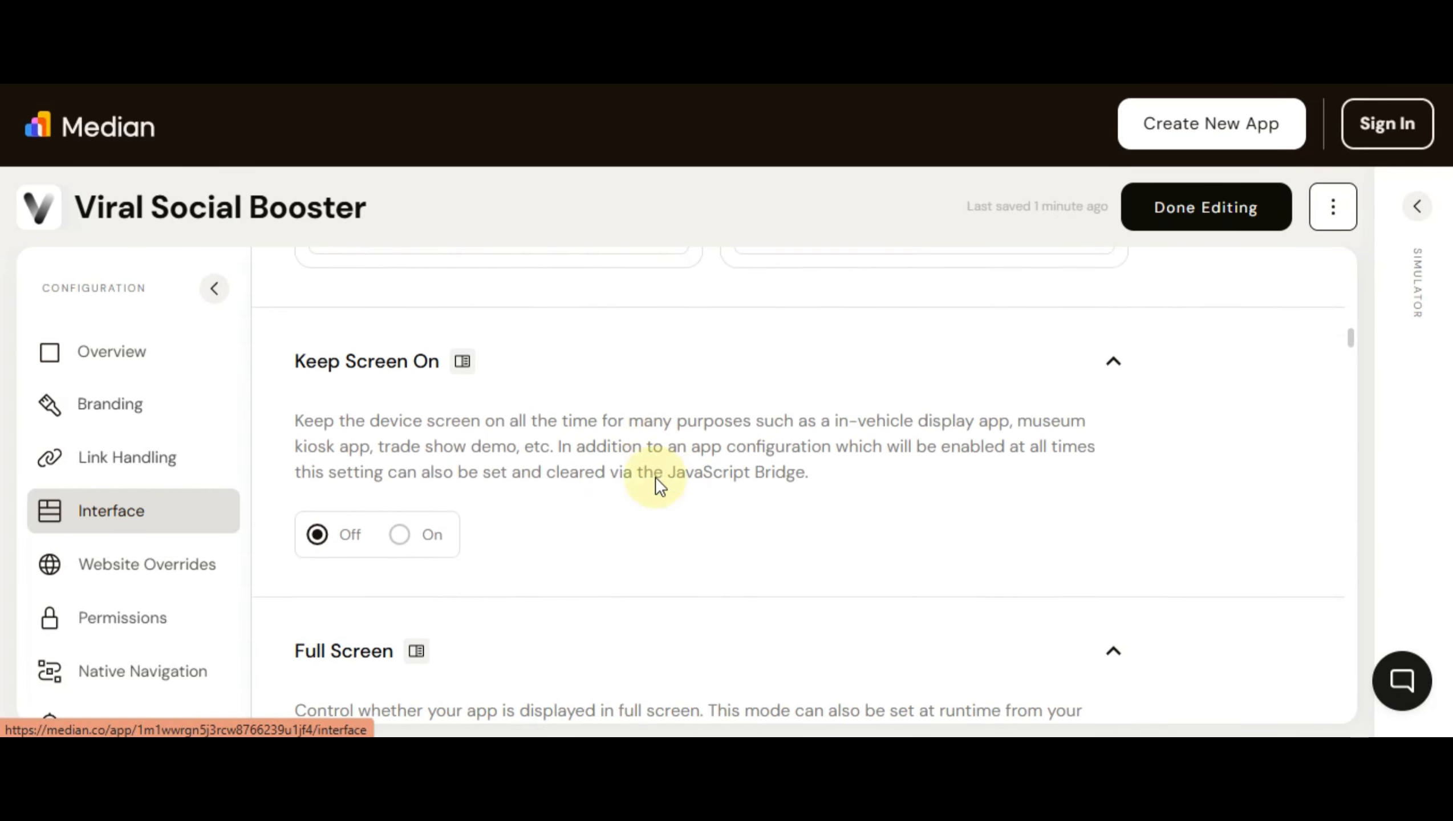
pyautogui.click(399, 528)
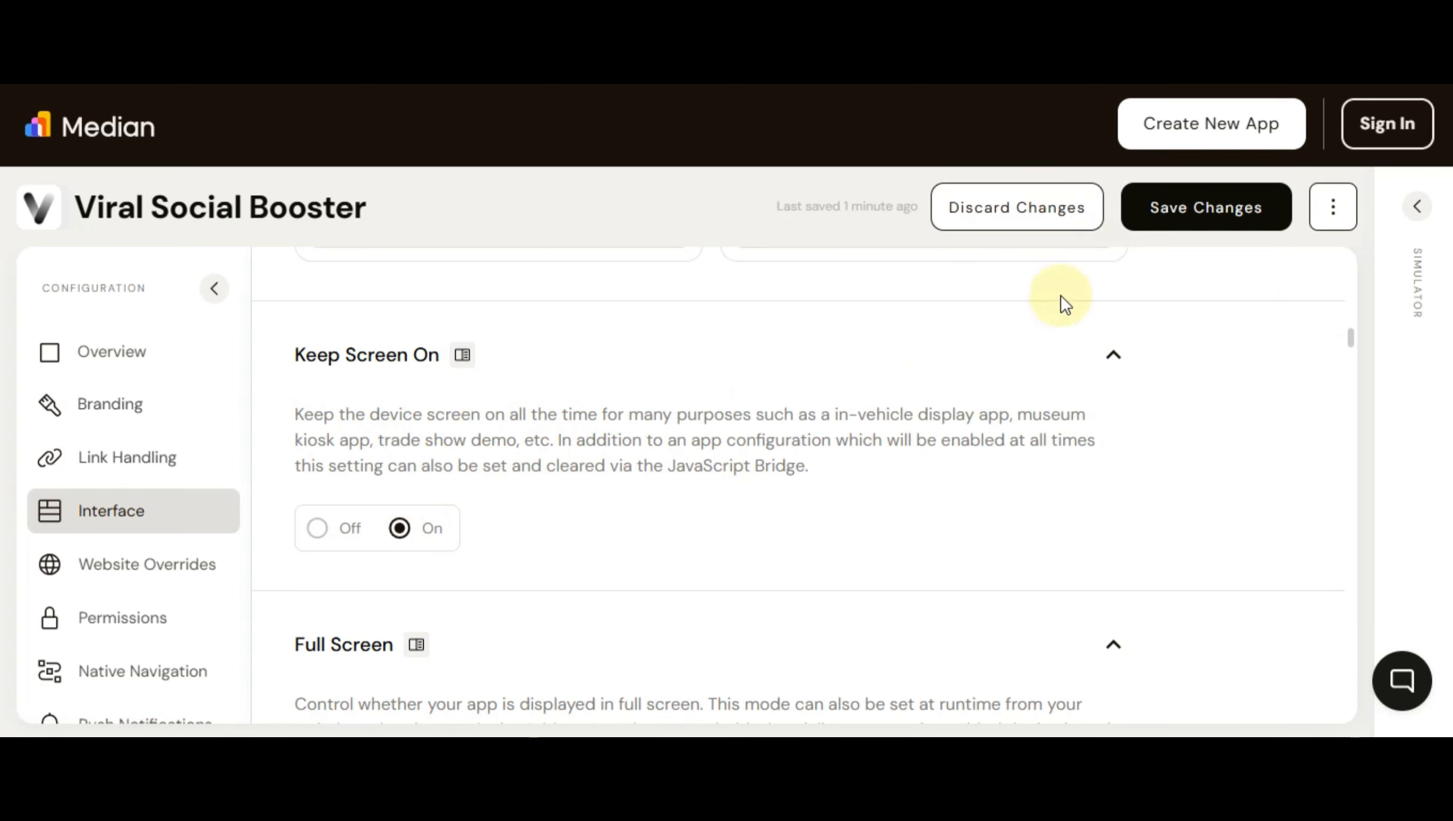
# - Enable full screen mode for Android only
pyautogui.scroll(-4, 938, 380)
pyautogui.scroll(-4, 412, 444)
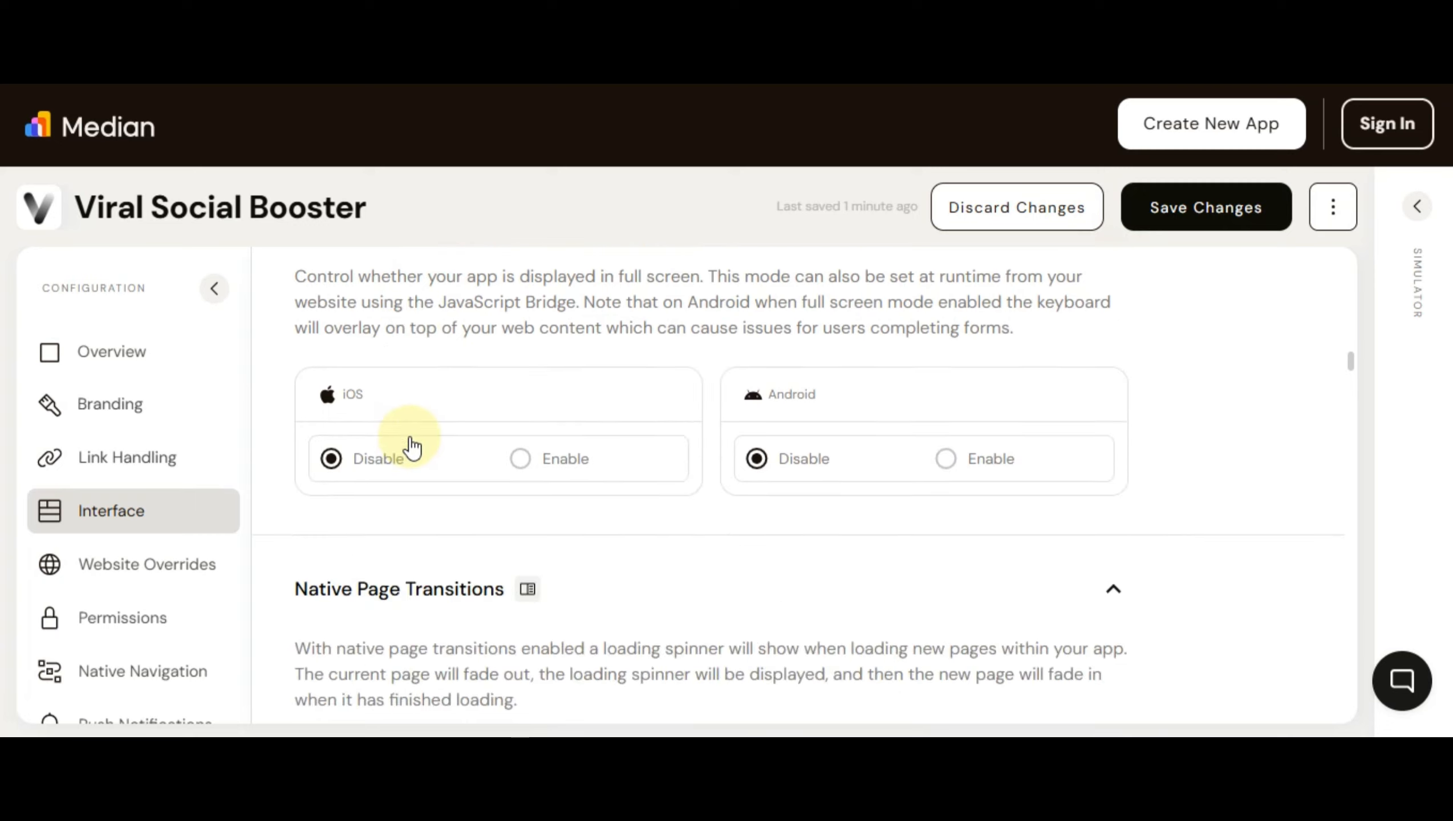
pyautogui.scroll(2, 558, 406)
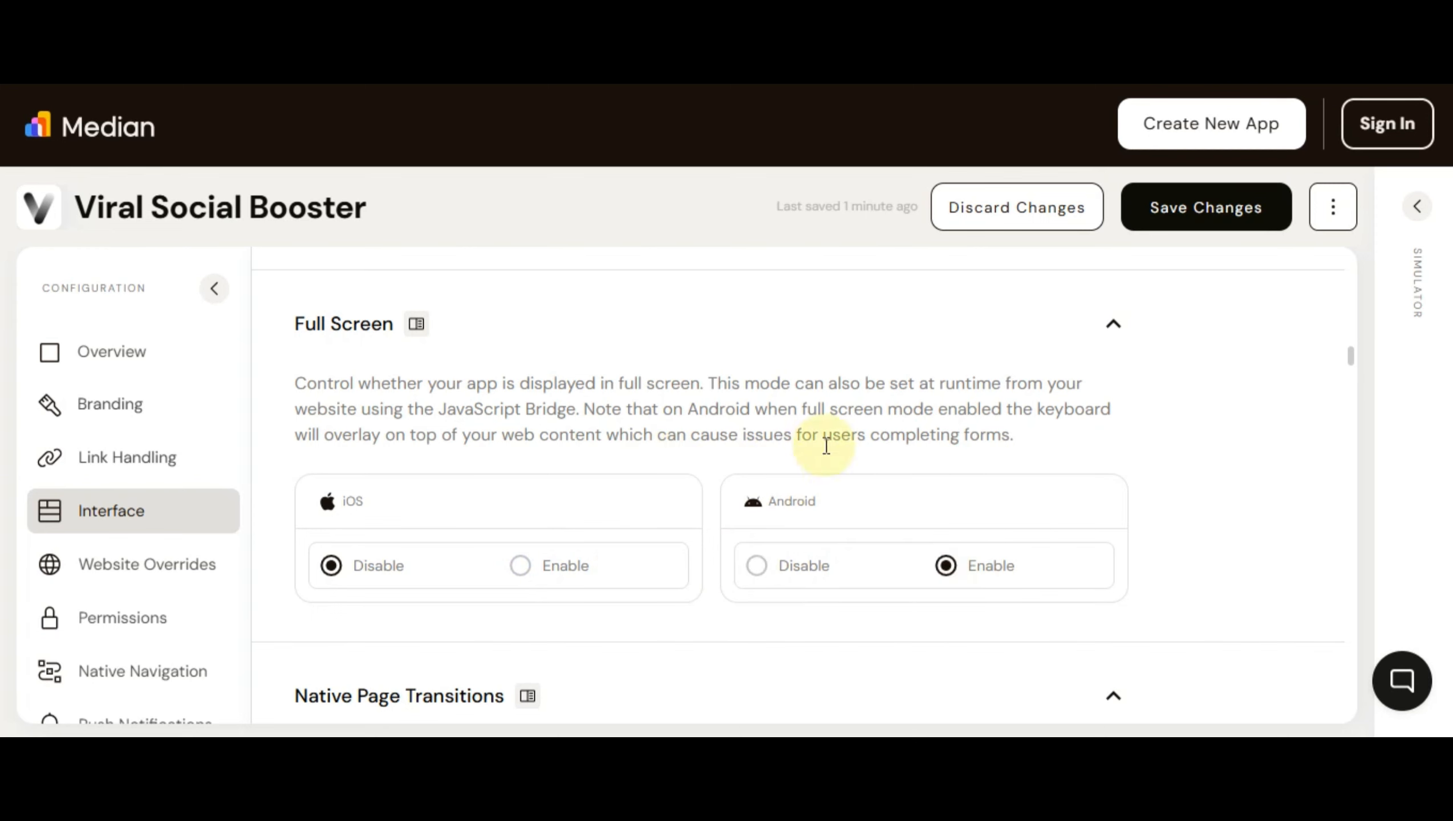
pyautogui.scroll(-5, 839, 523)
pyautogui.scroll(3, 857, 478)
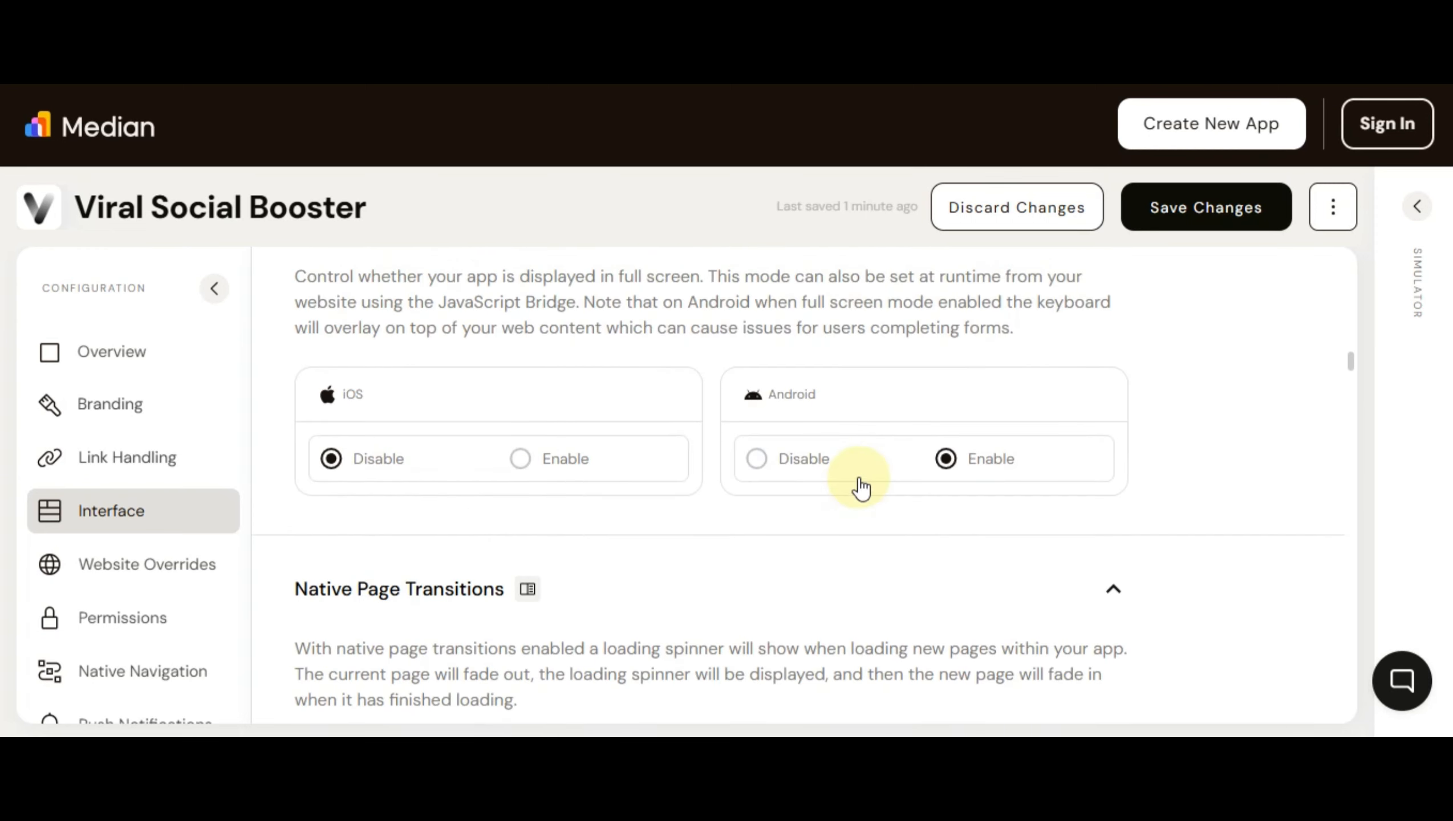
# - Review the native page transition options, loading spinner colors, navigation colors and Pinch-to-Zoom section of the interface settings
pyautogui.scroll(-1, 861, 489)
pyautogui.scroll(-7, 859, 480)
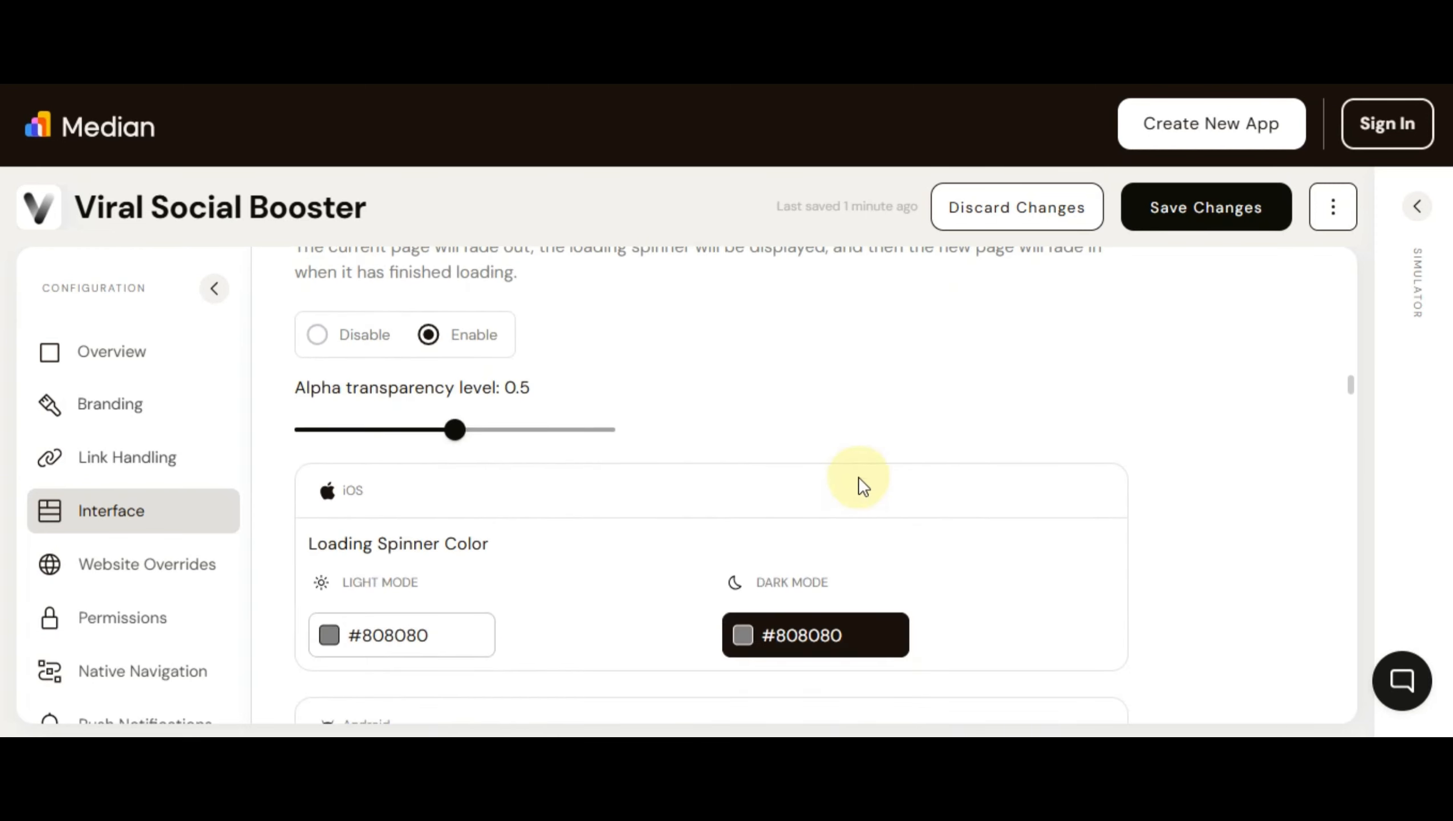
pyautogui.scroll(-5, 418, 487)
pyautogui.scroll(4, 417, 492)
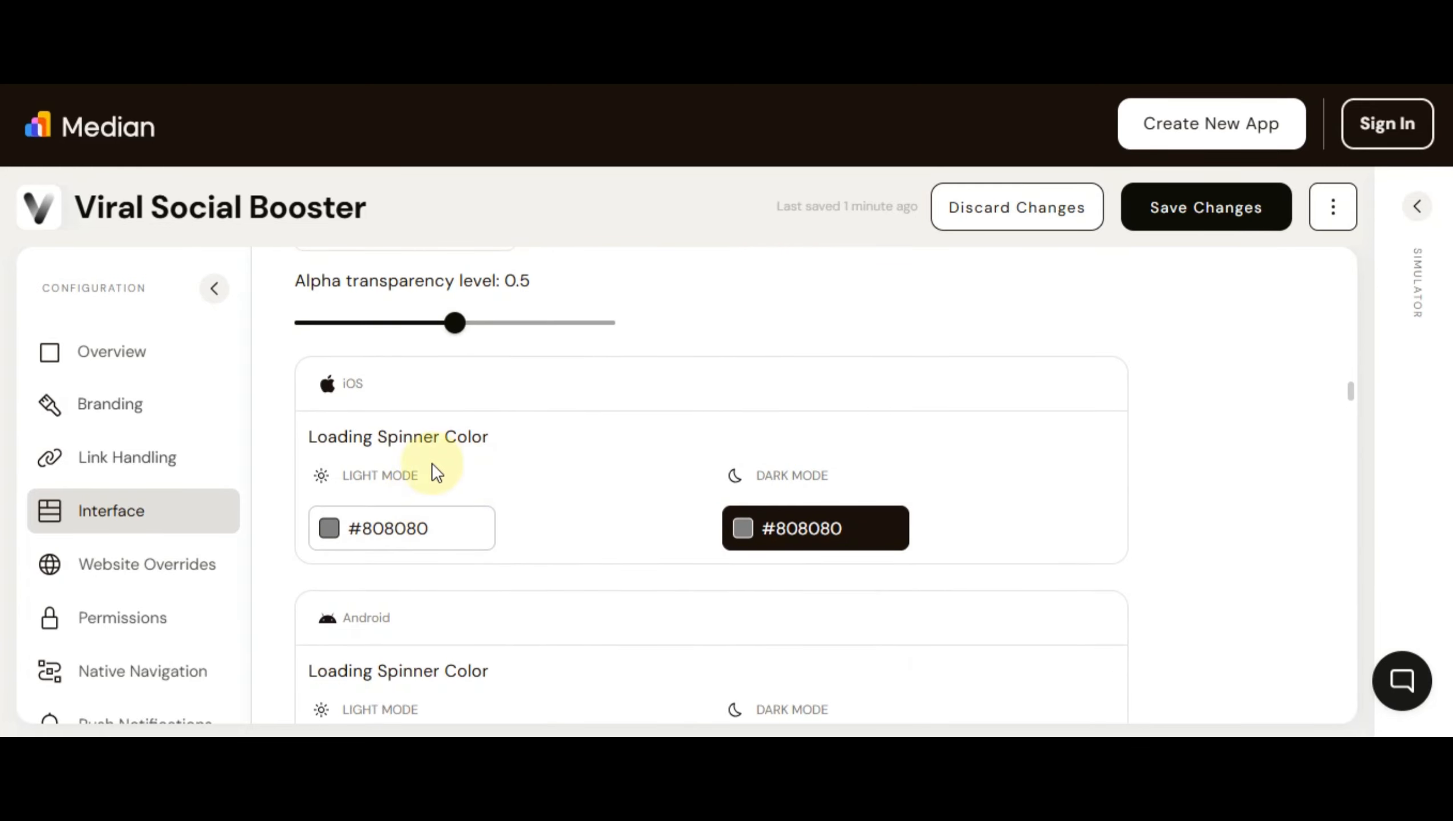
pyautogui.scroll(-20, 435, 471)
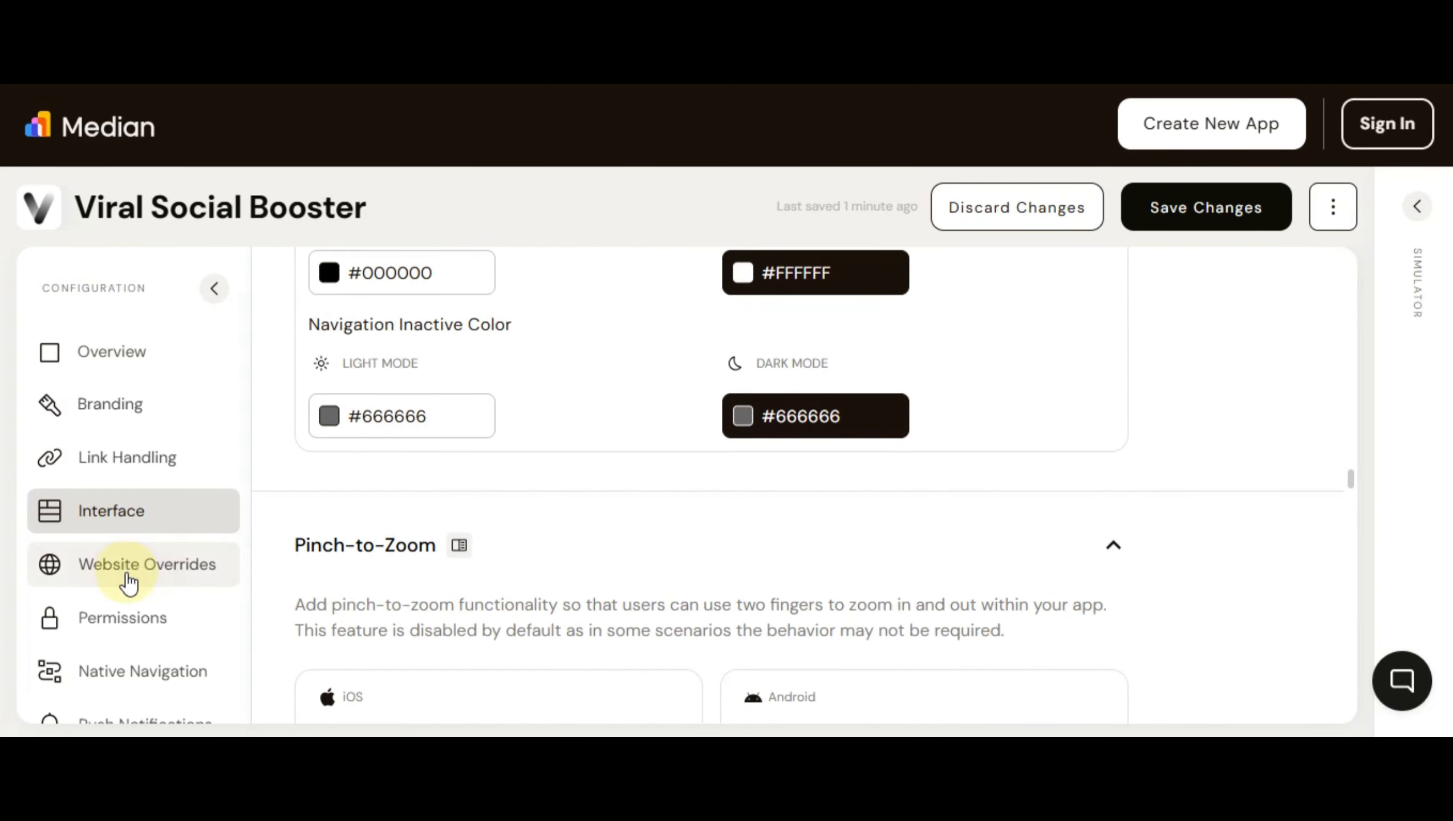
# - Open the Push Notifications settings and review the OneSignal license, enabling, legacy mode, registration and data transmission options
pyautogui.scroll(-5, 129, 582)
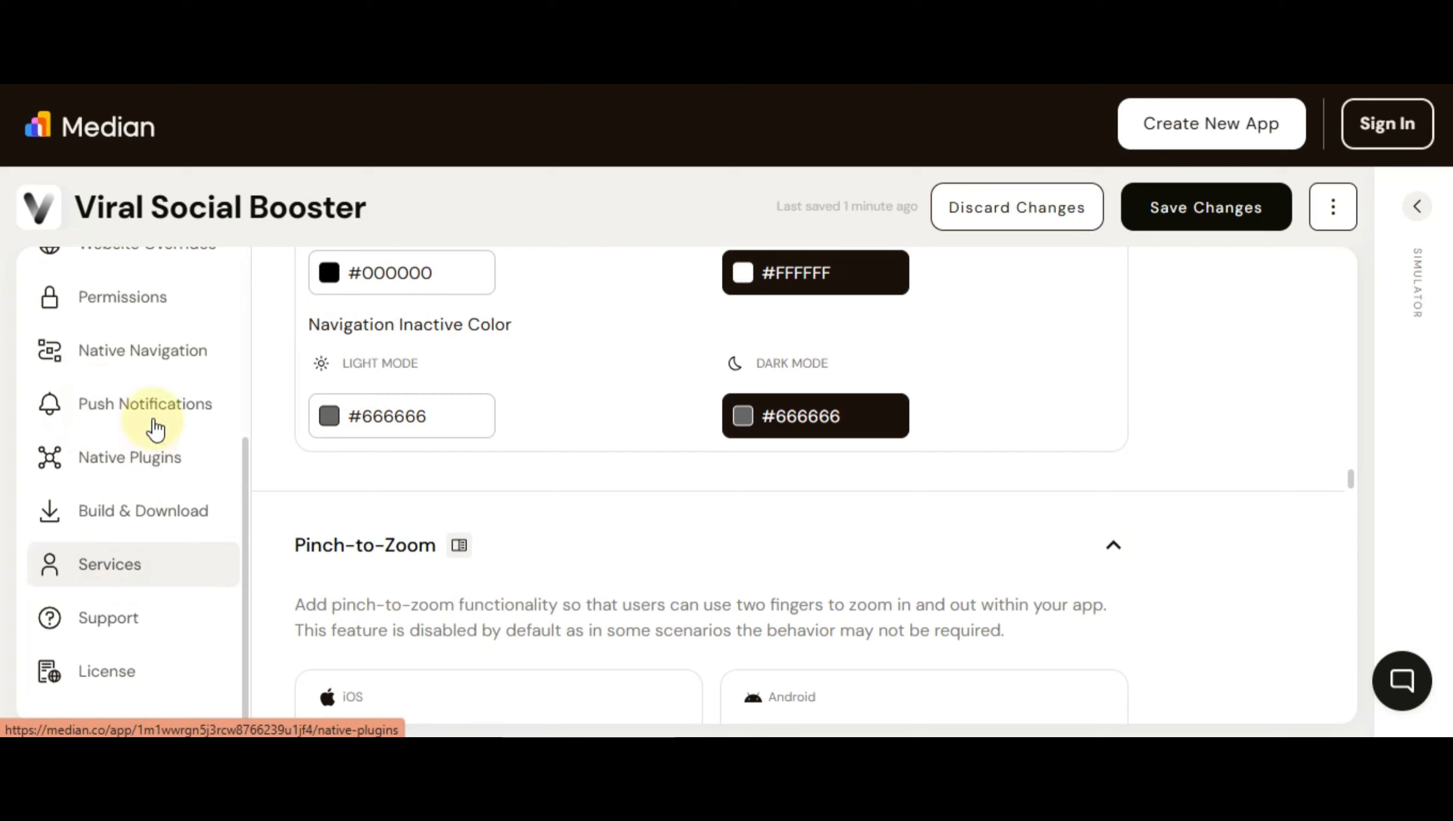
pyautogui.scroll(4, 154, 417)
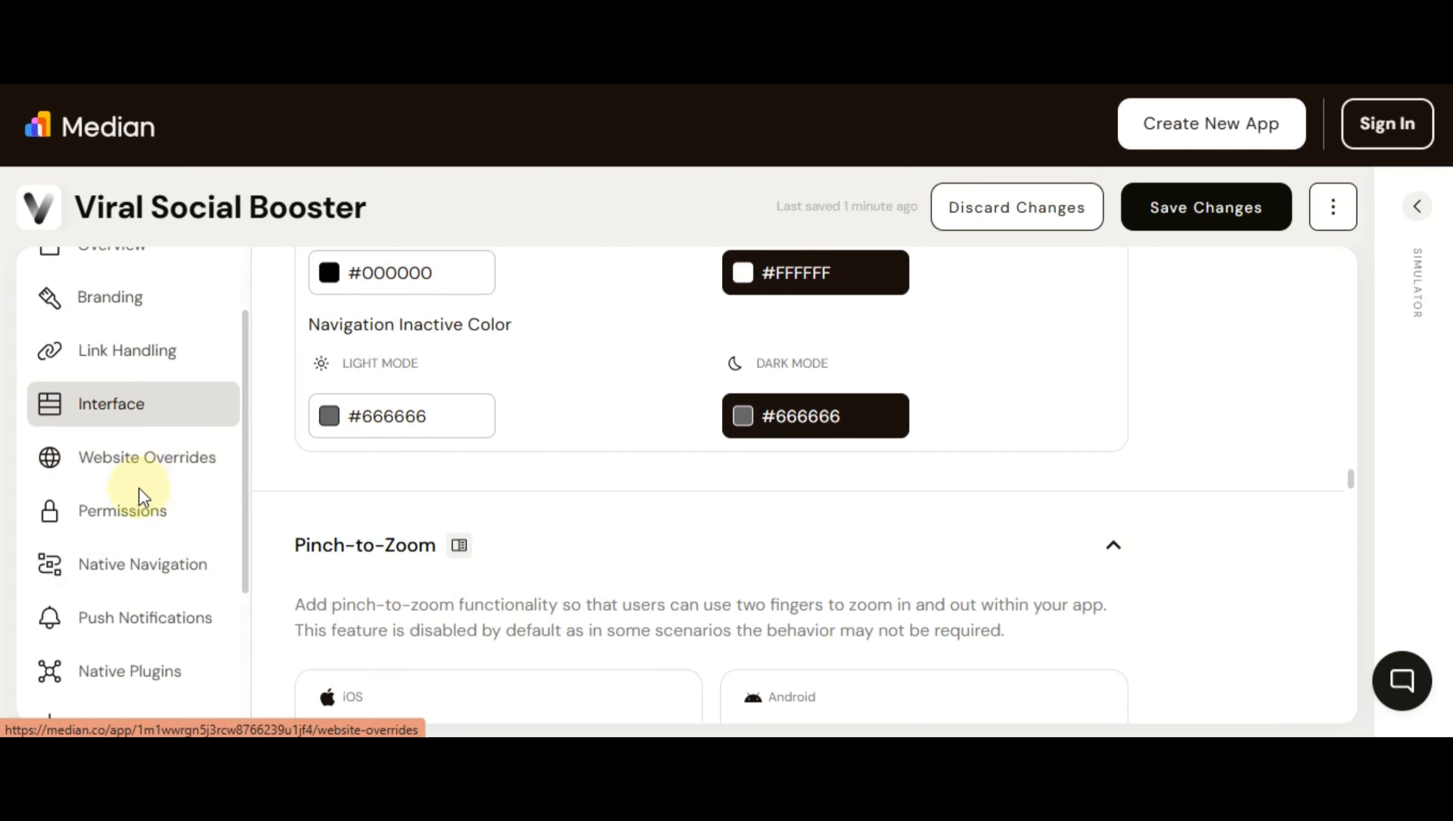
pyautogui.click(111, 618)
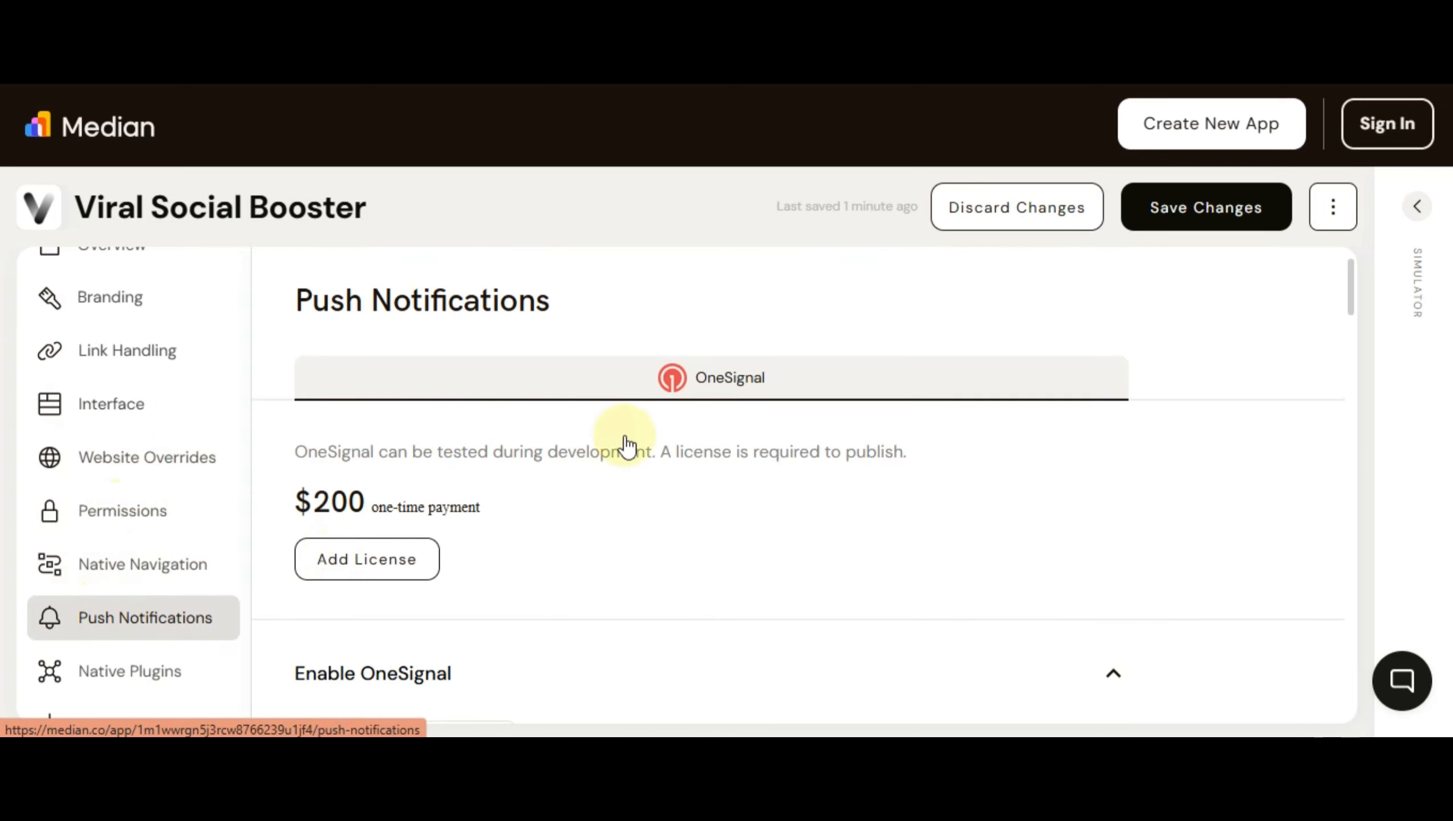
pyautogui.scroll(-5, 500, 426)
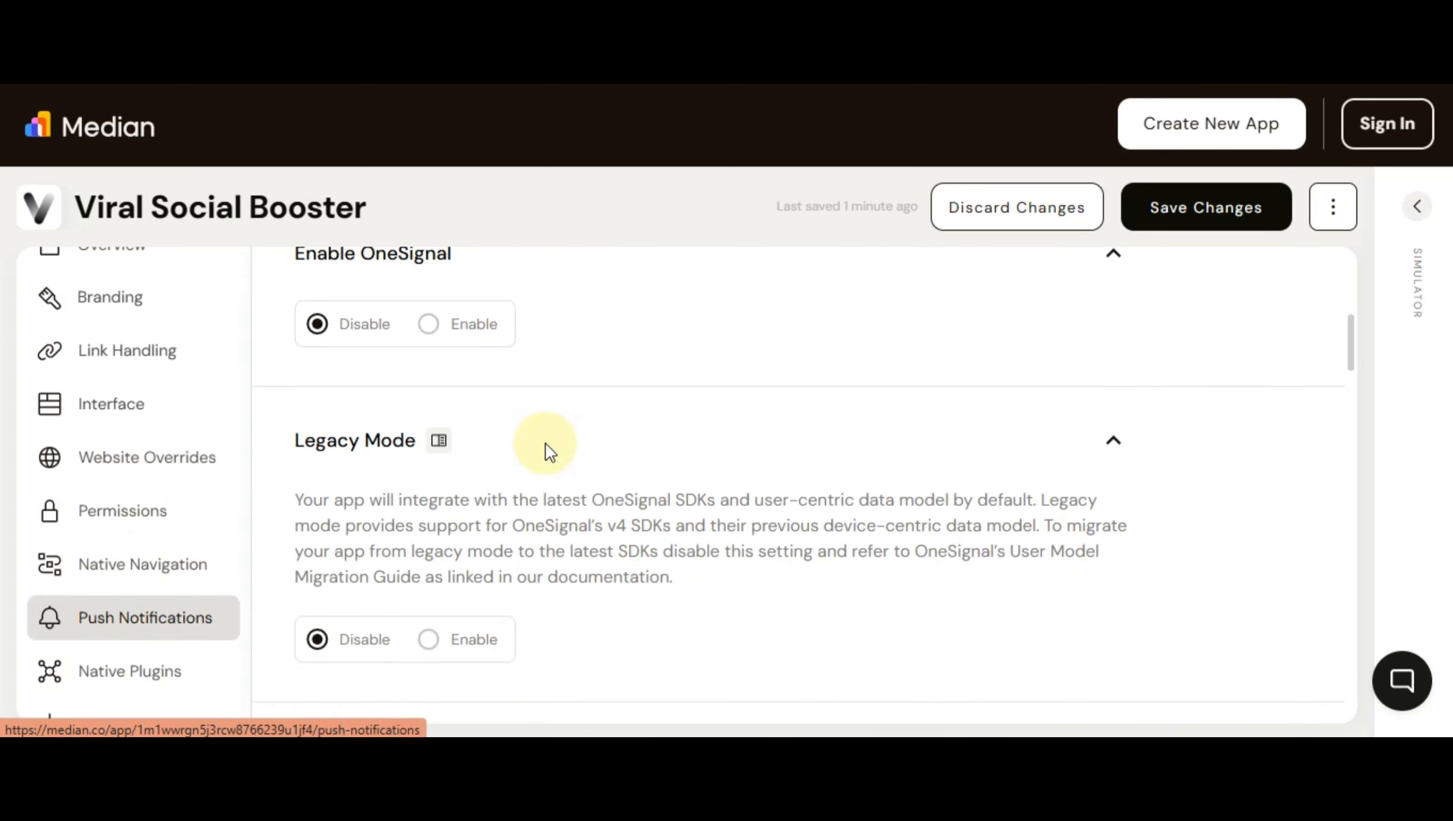
pyautogui.scroll(-8, 545, 443)
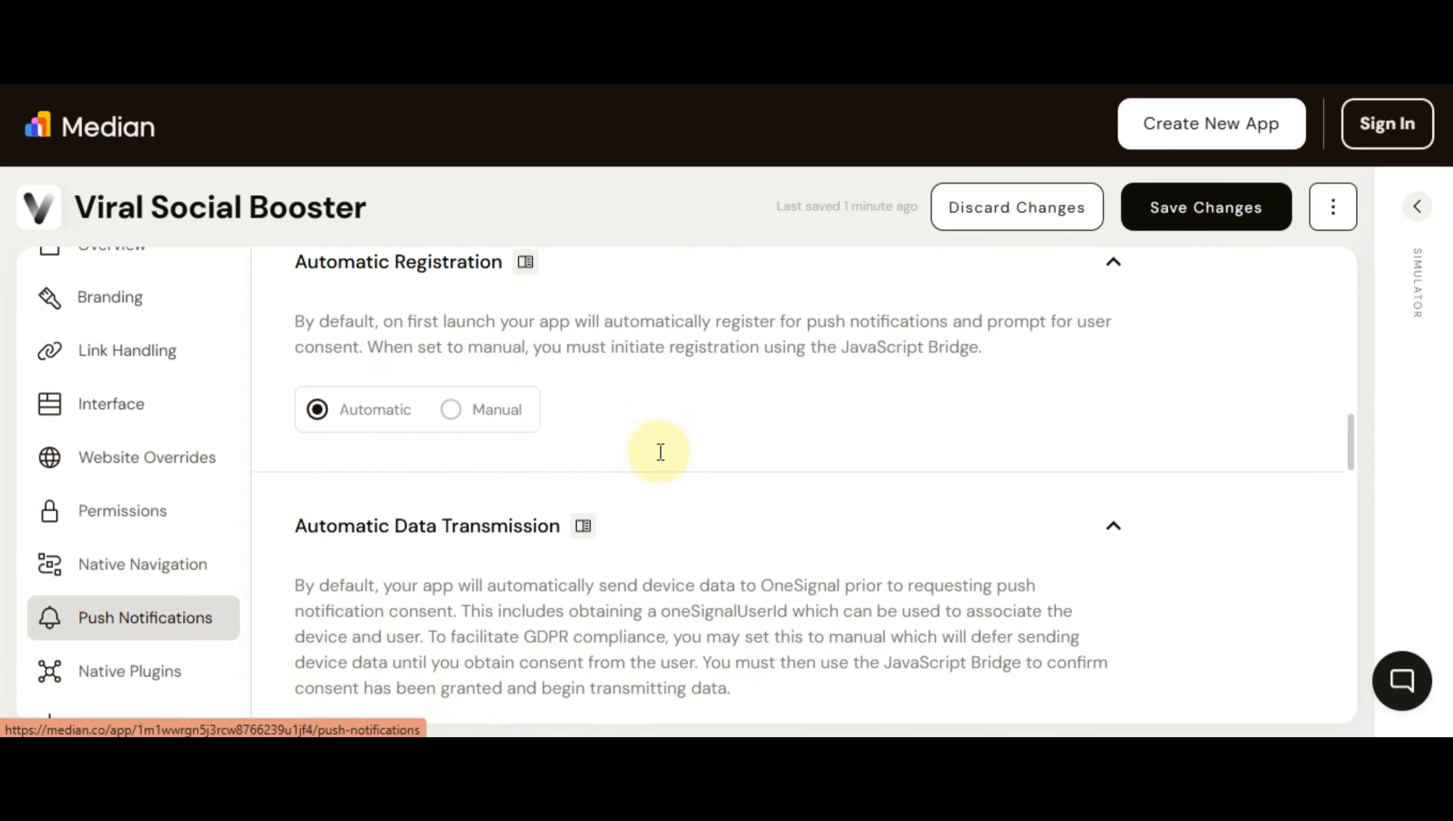
pyautogui.scroll(5, 658, 451)
pyautogui.scroll(8, 658, 462)
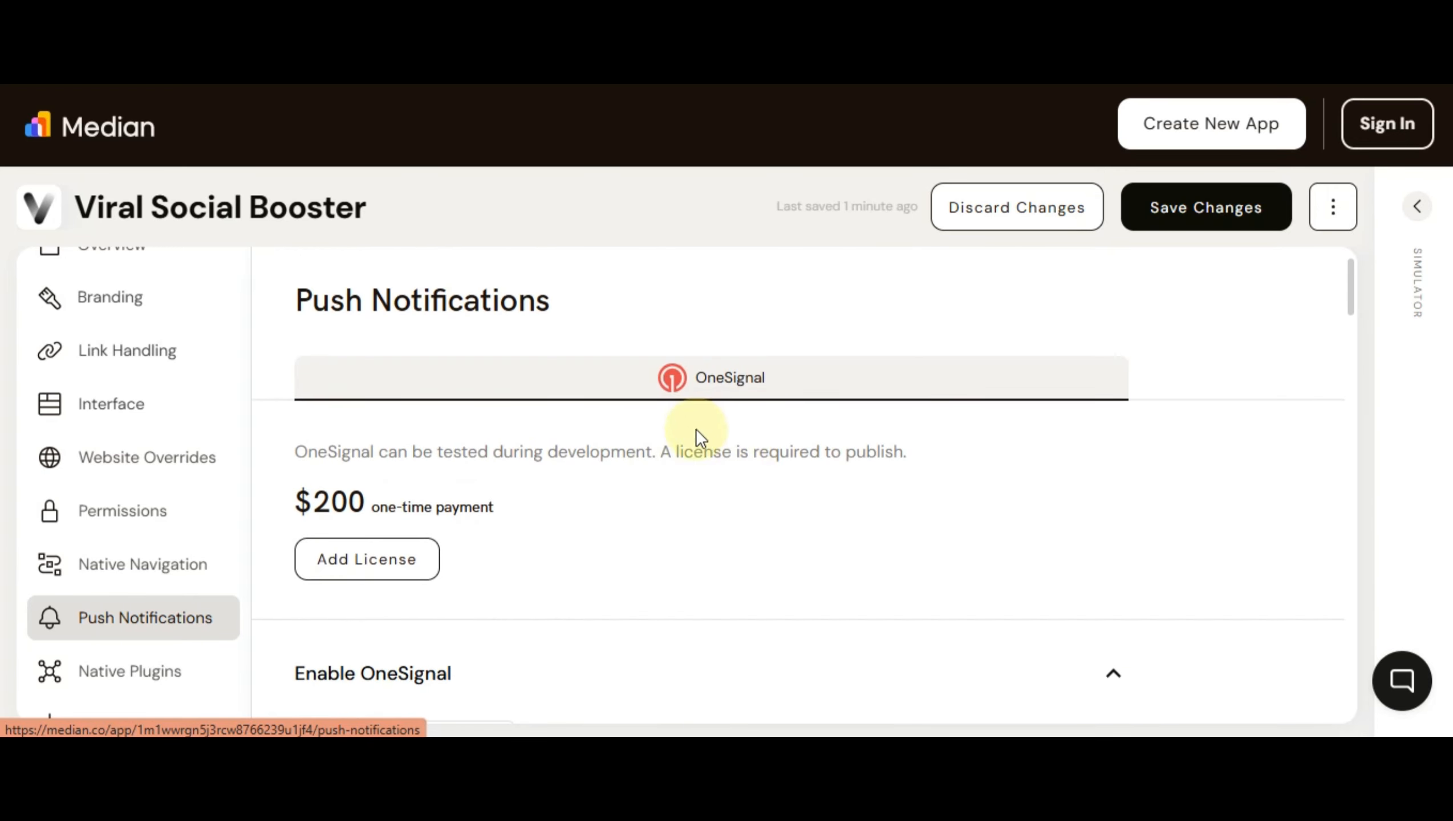
pyautogui.scroll(-4, 487, 483)
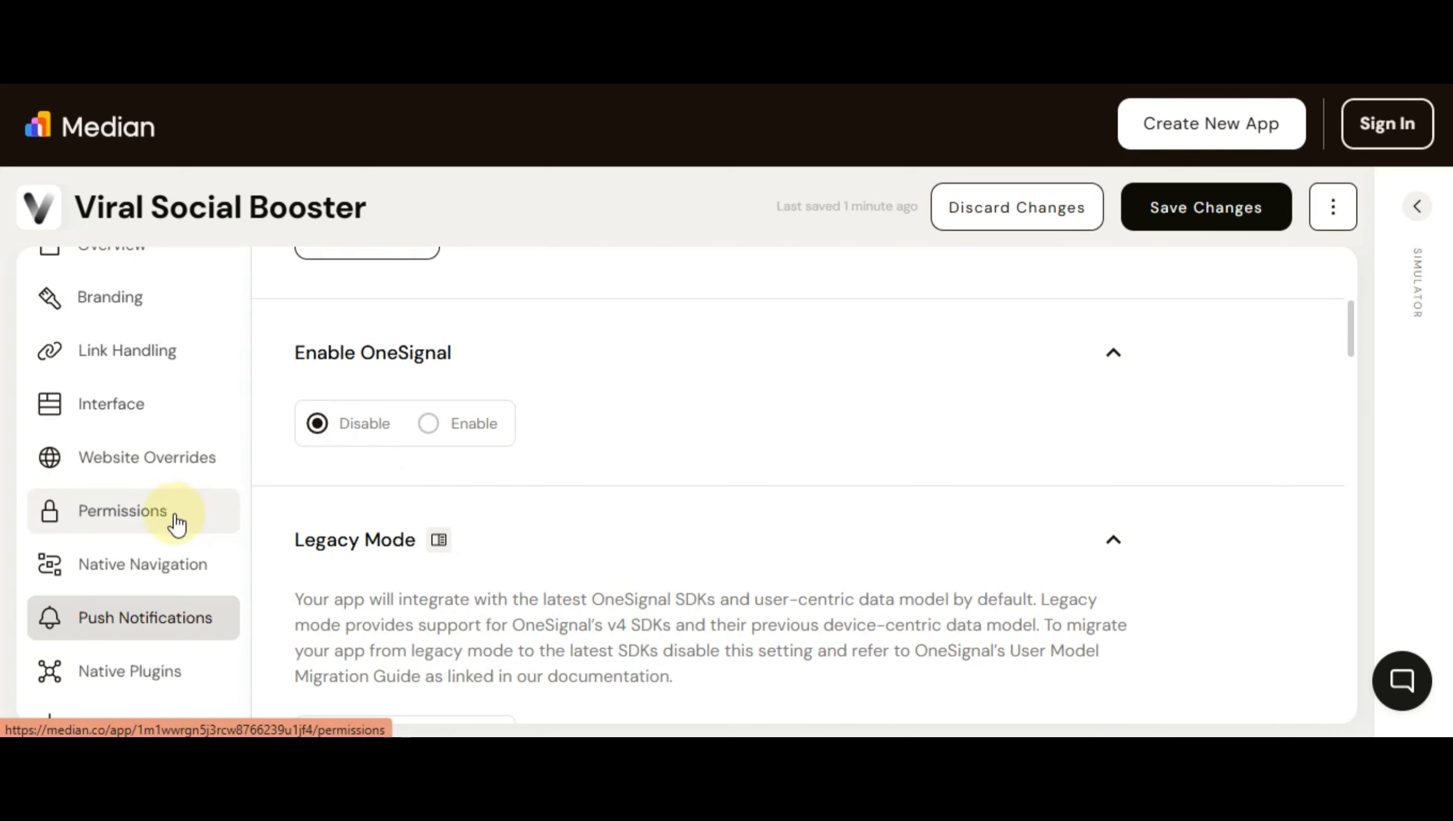
pyautogui.scroll(2, 137, 521)
pyautogui.scroll(4, 555, 438)
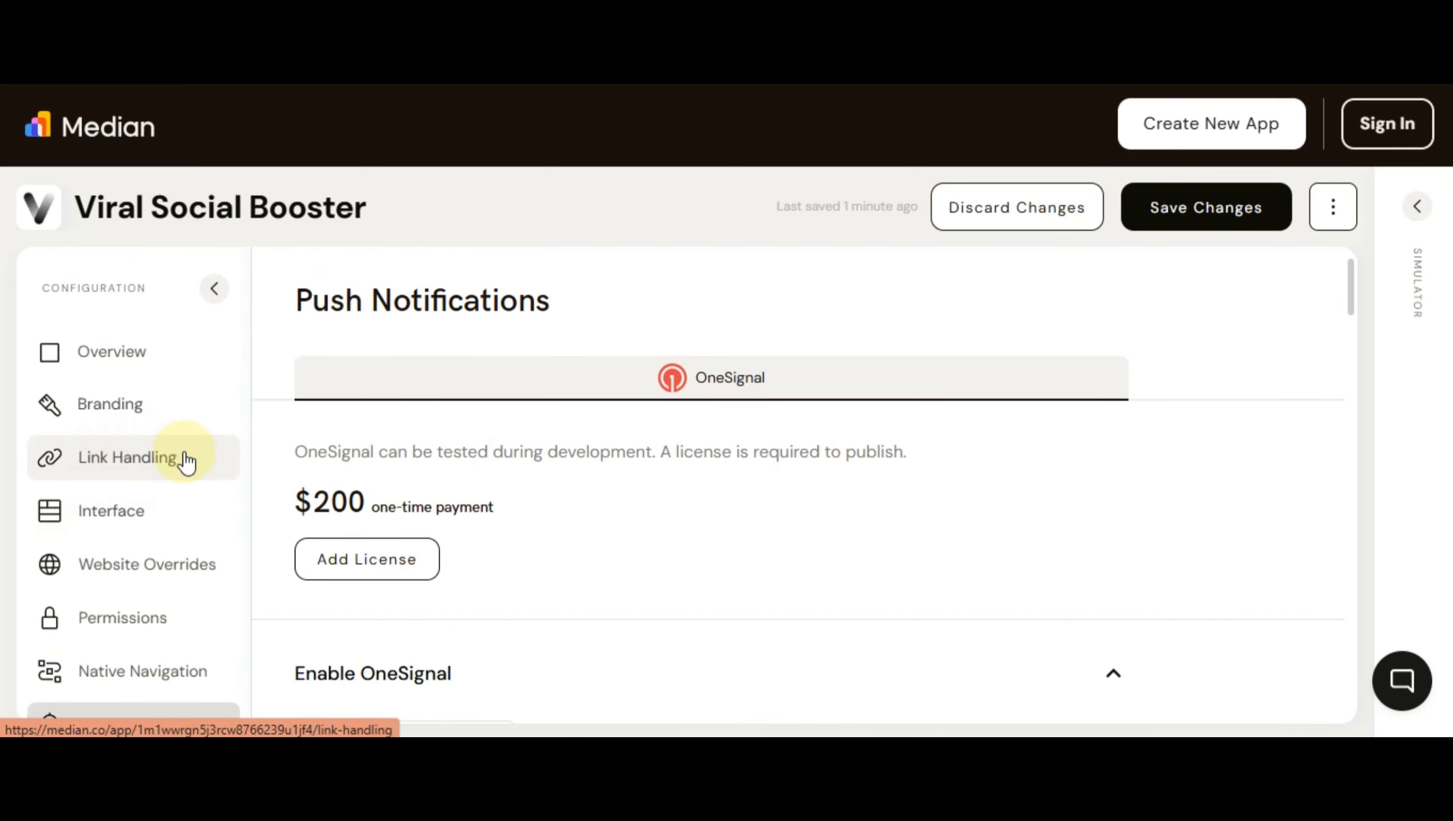
# - Review the OneSignal settings, including legacy mode, App ID, registration, foreground notifications, the Android notification icon and data tags
pyautogui.scroll(-9, 545, 549)
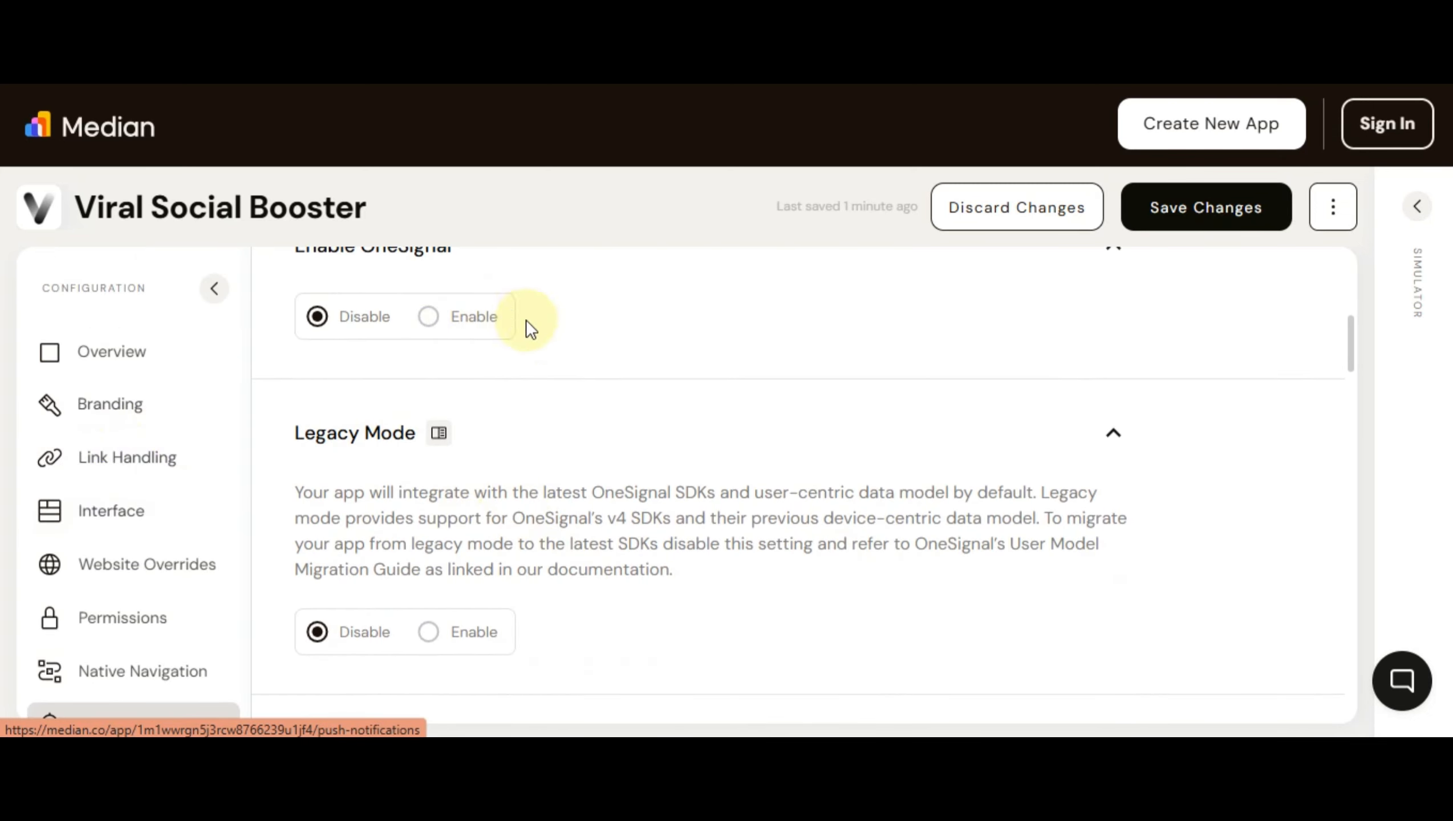
pyautogui.scroll(-4, 519, 447)
pyautogui.click(548, 345)
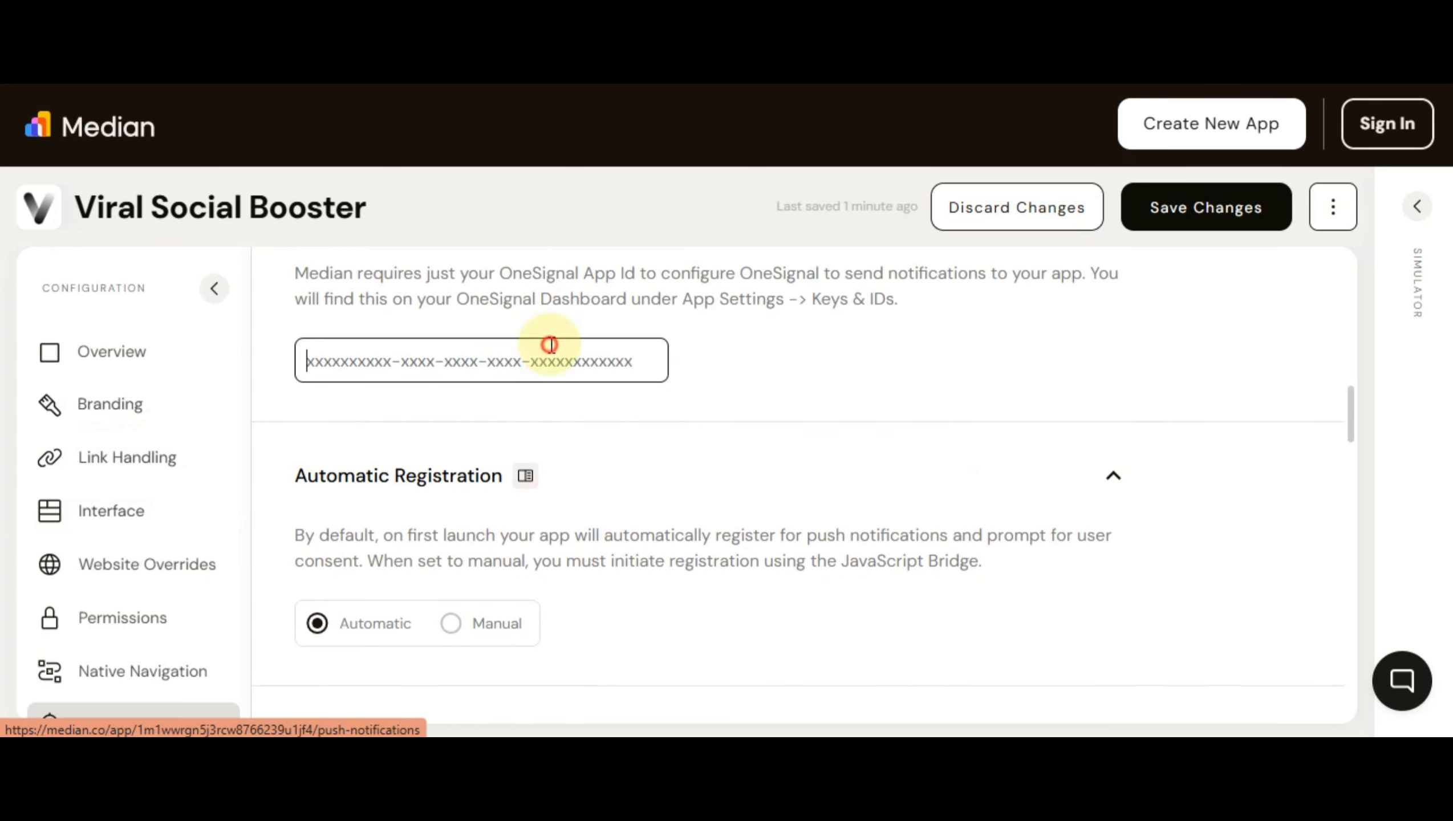
pyautogui.scroll(4, 612, 382)
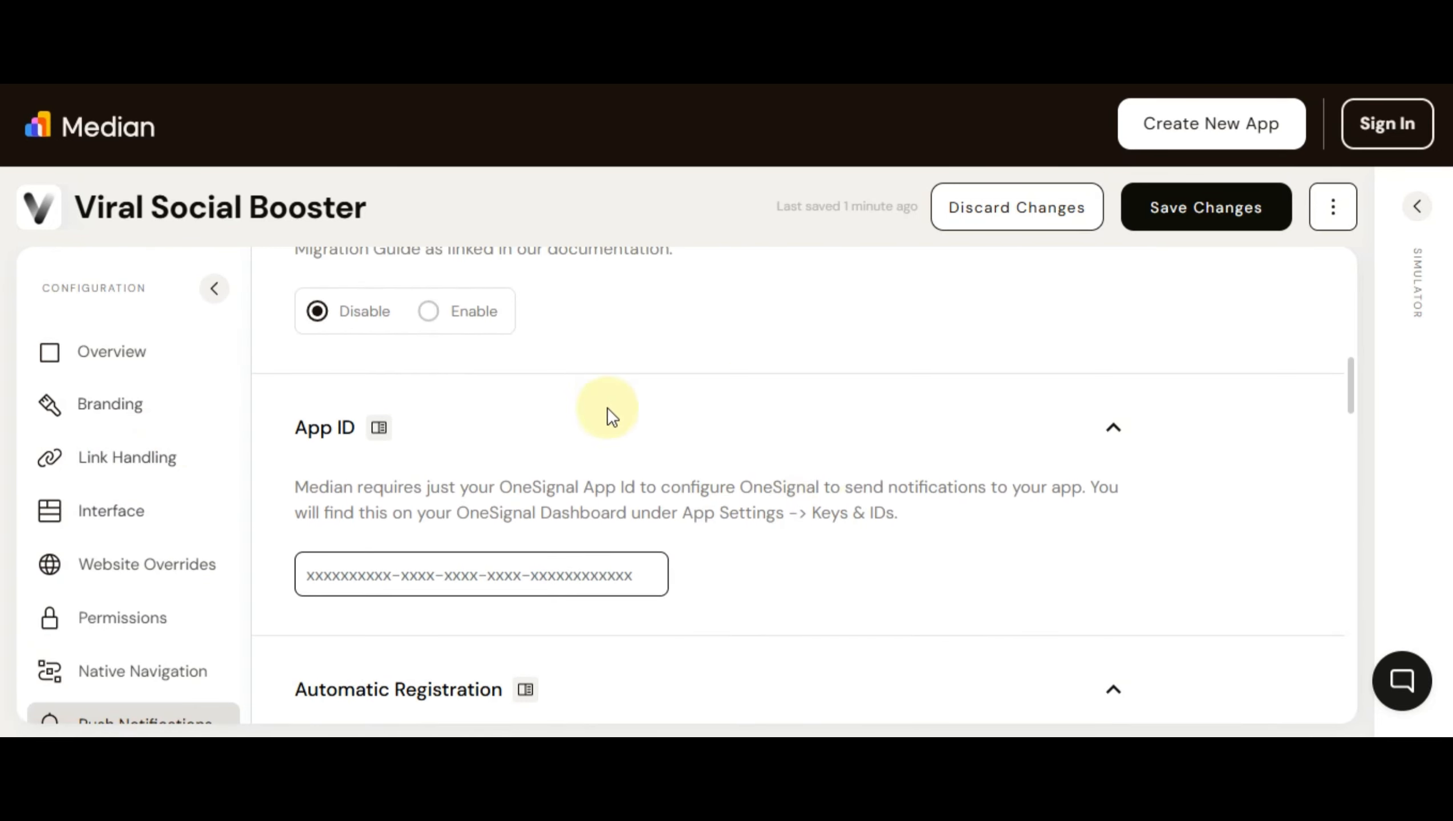
pyautogui.scroll(6, 586, 477)
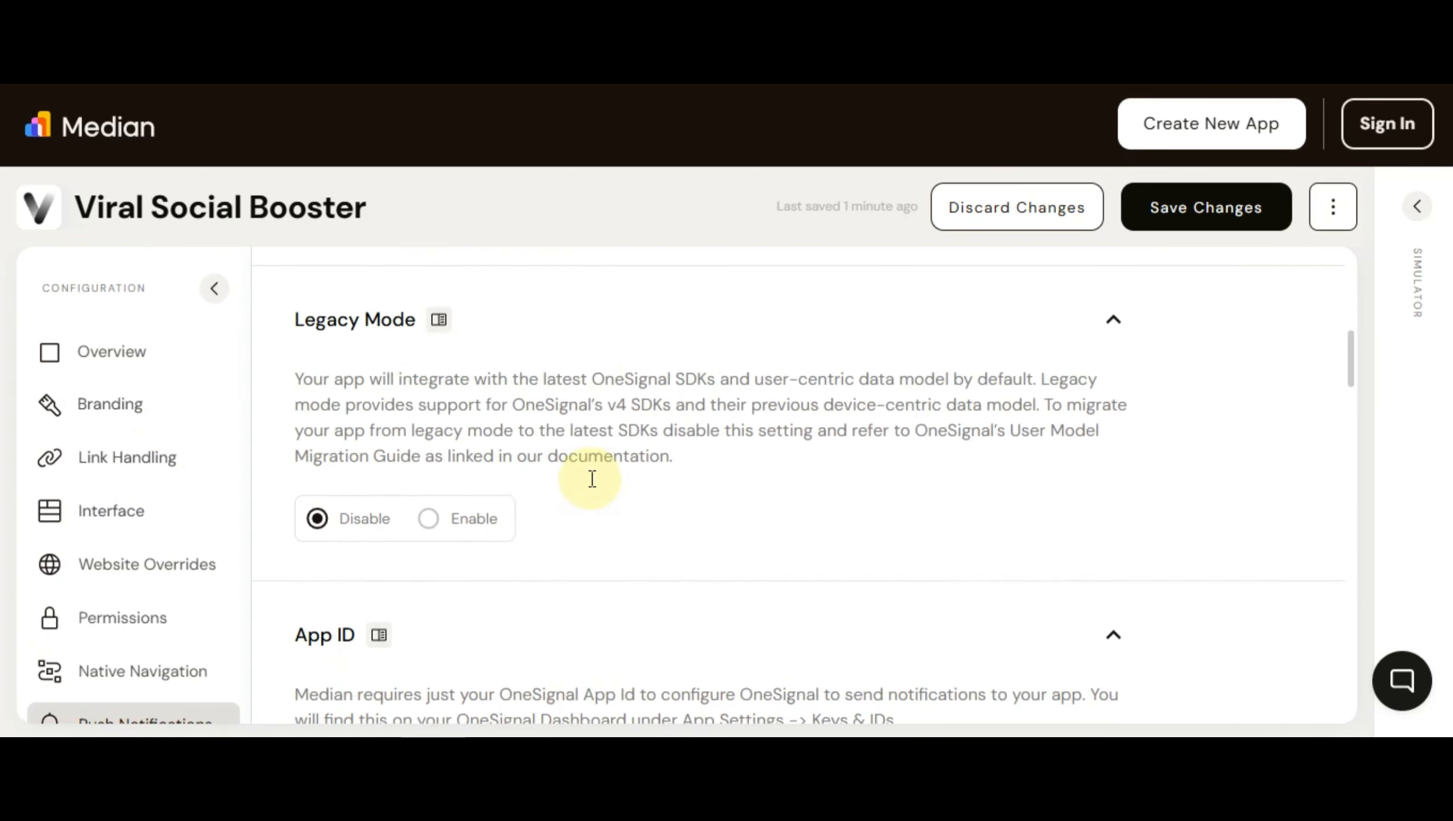
pyautogui.scroll(-15, 592, 478)
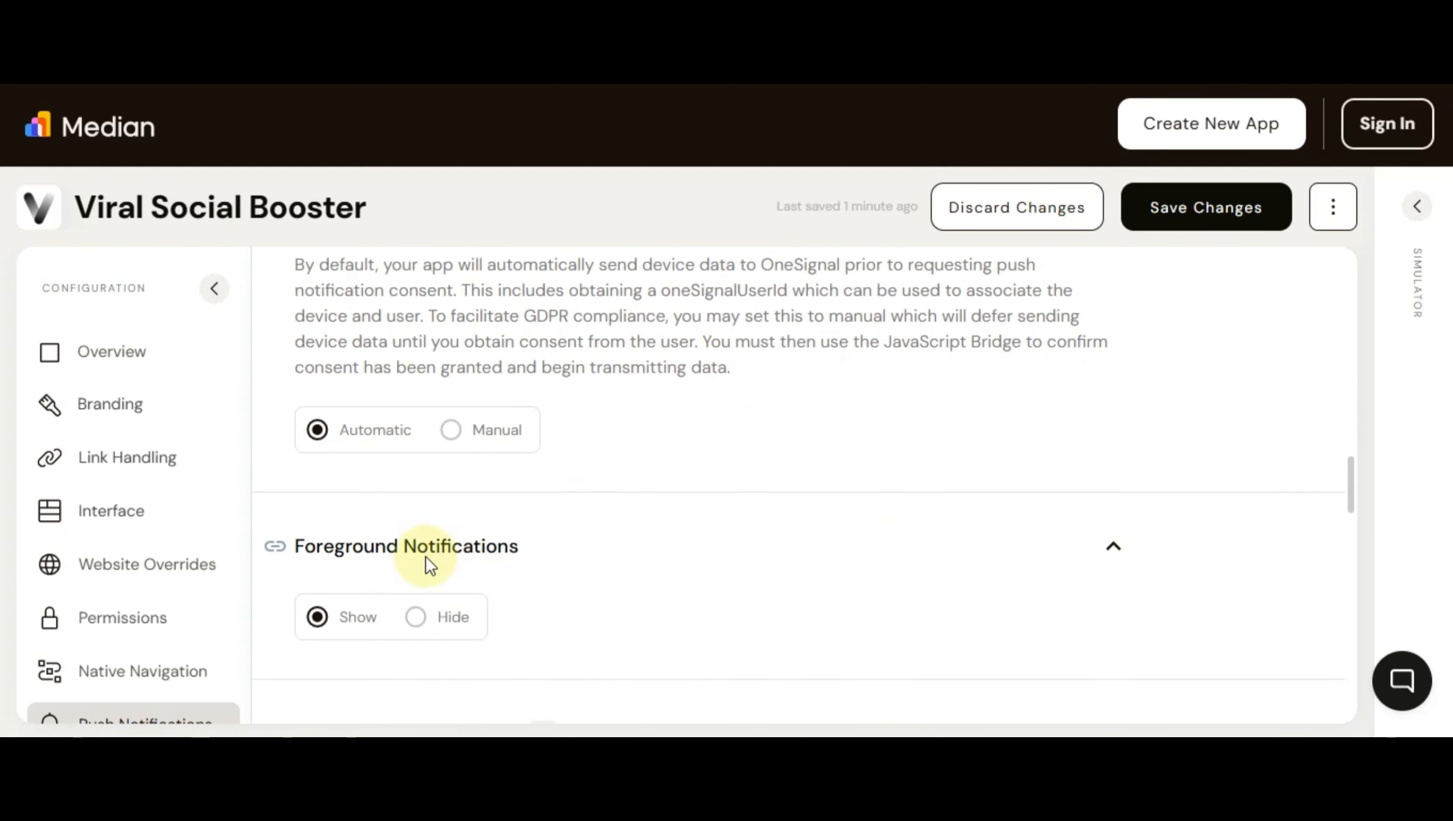
pyautogui.scroll(-7, 663, 577)
pyautogui.scroll(2, 593, 549)
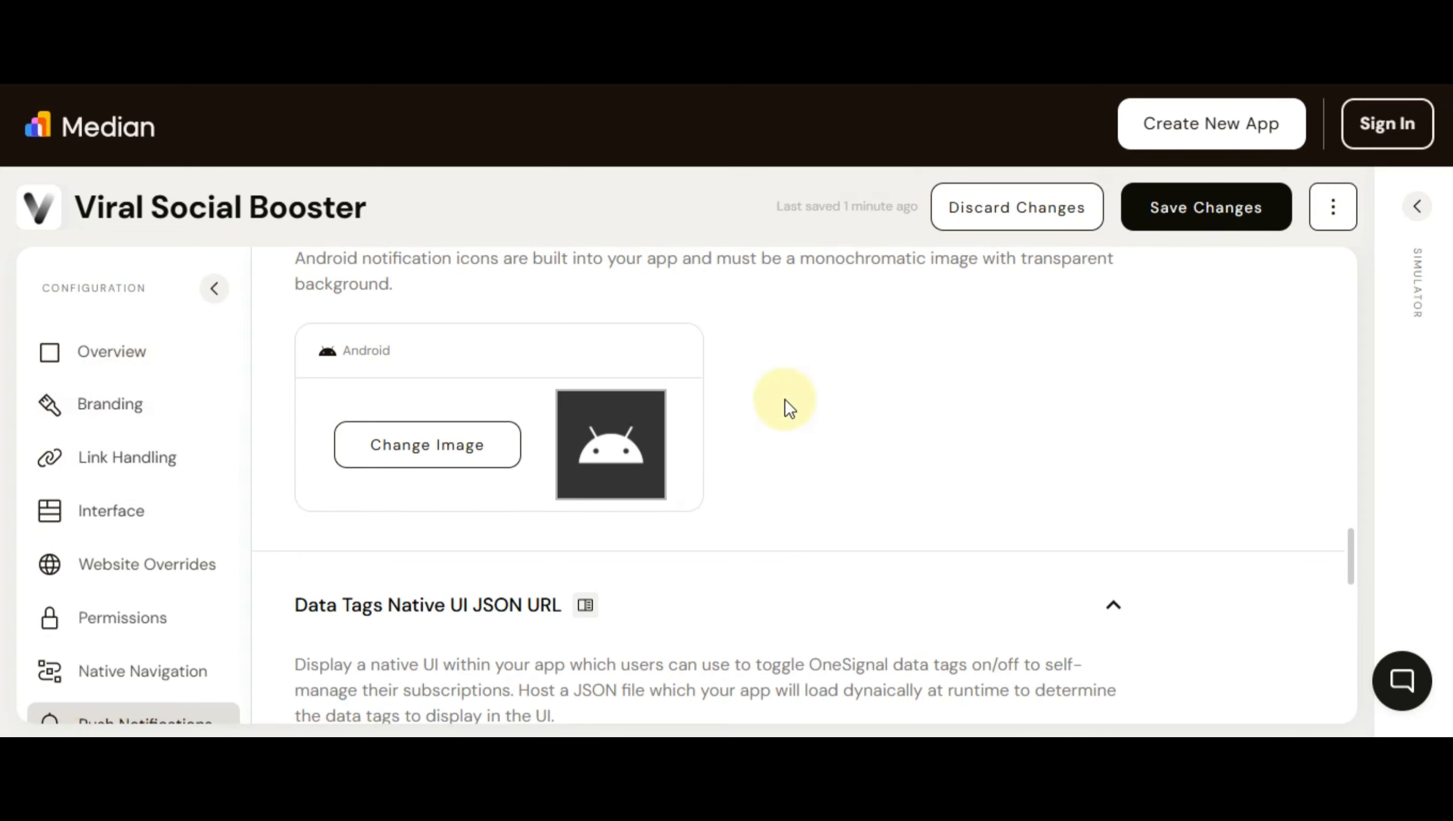
# - Save the app configuration changes and finish editing
pyautogui.click(1161, 213)
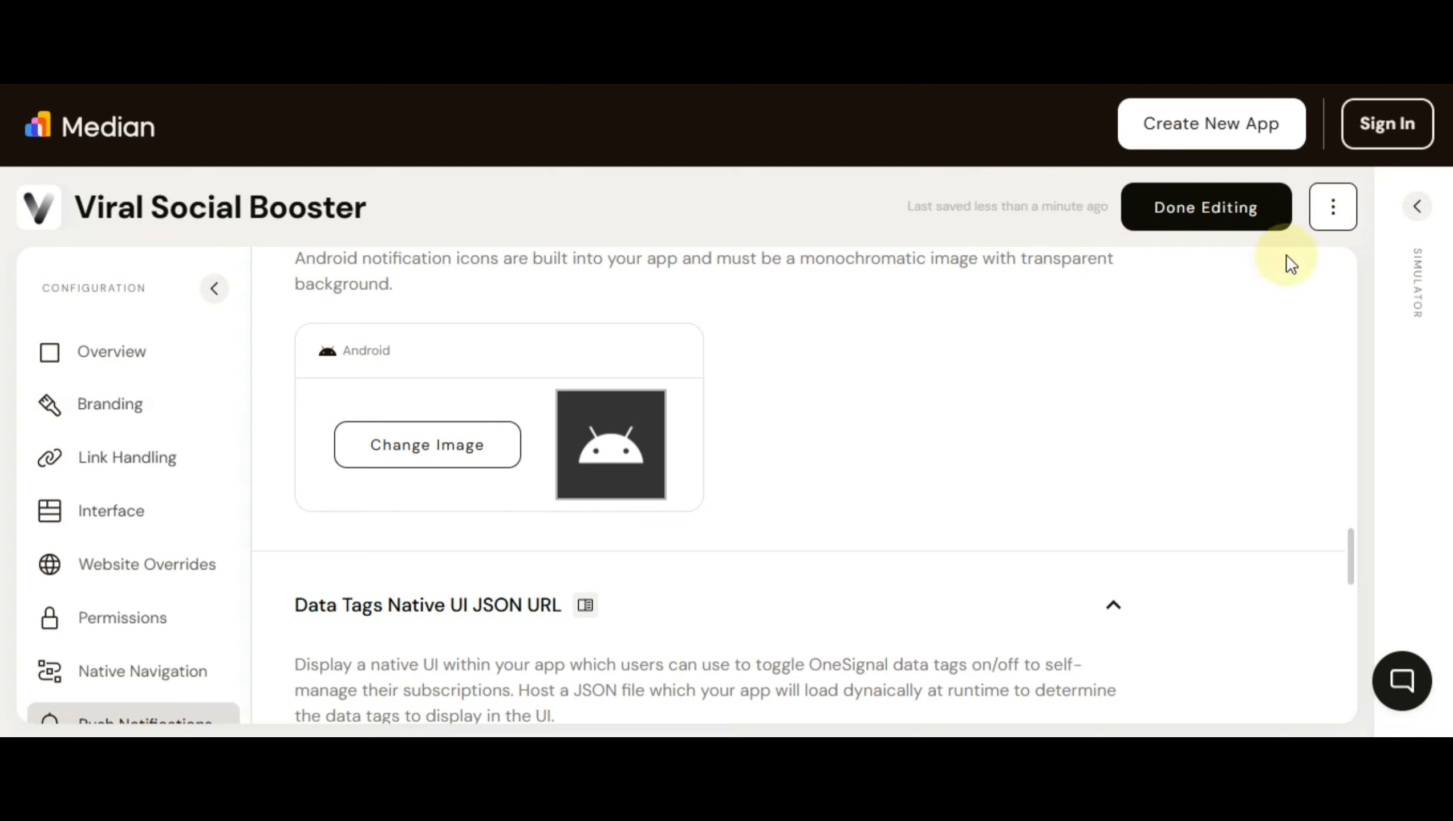
pyautogui.click(1219, 205)
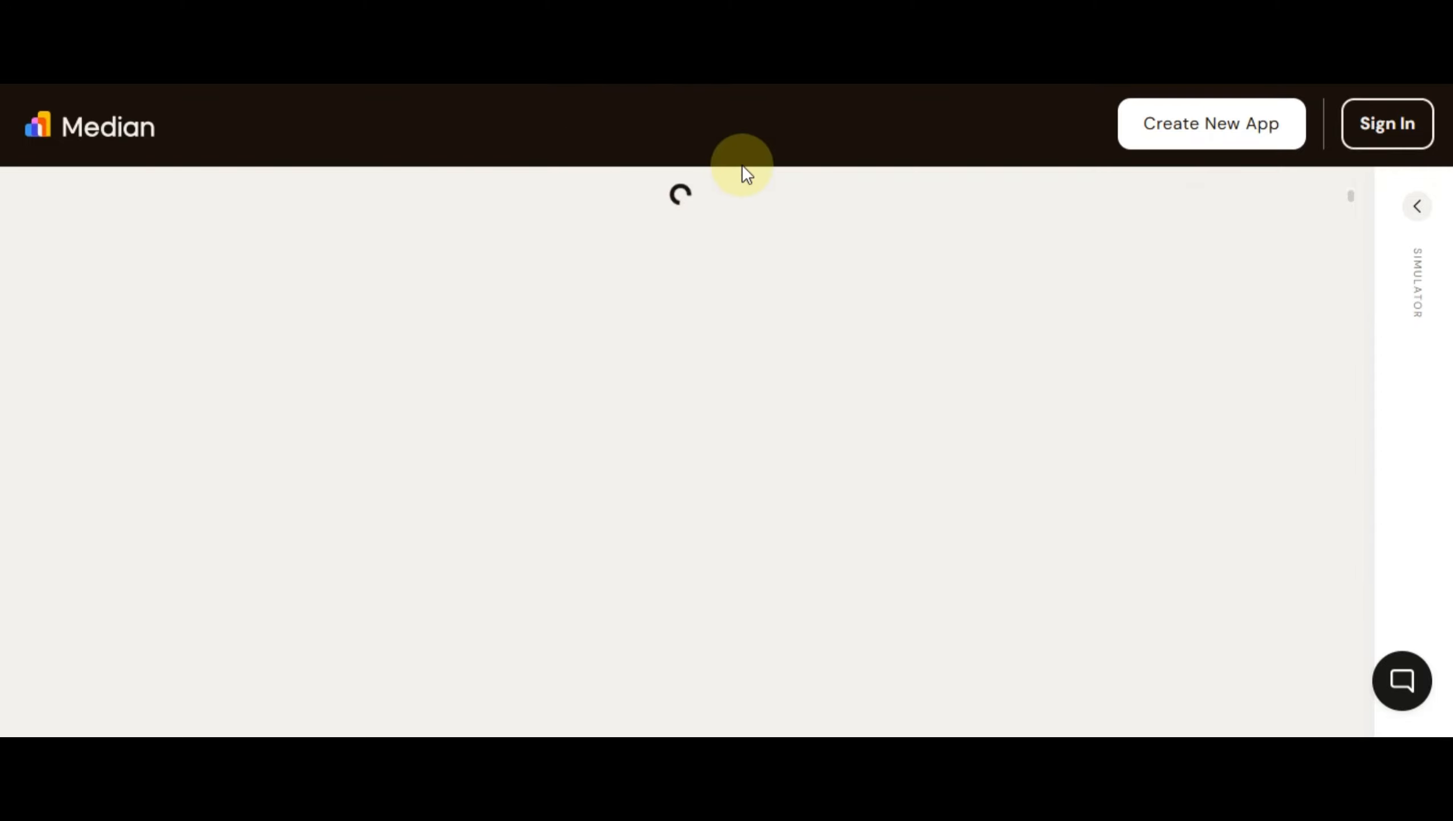
# - Review the app's overview page, including its website and sharing links, iOS and Android downloads, and license details
pyautogui.scroll(-1, 738, 548)
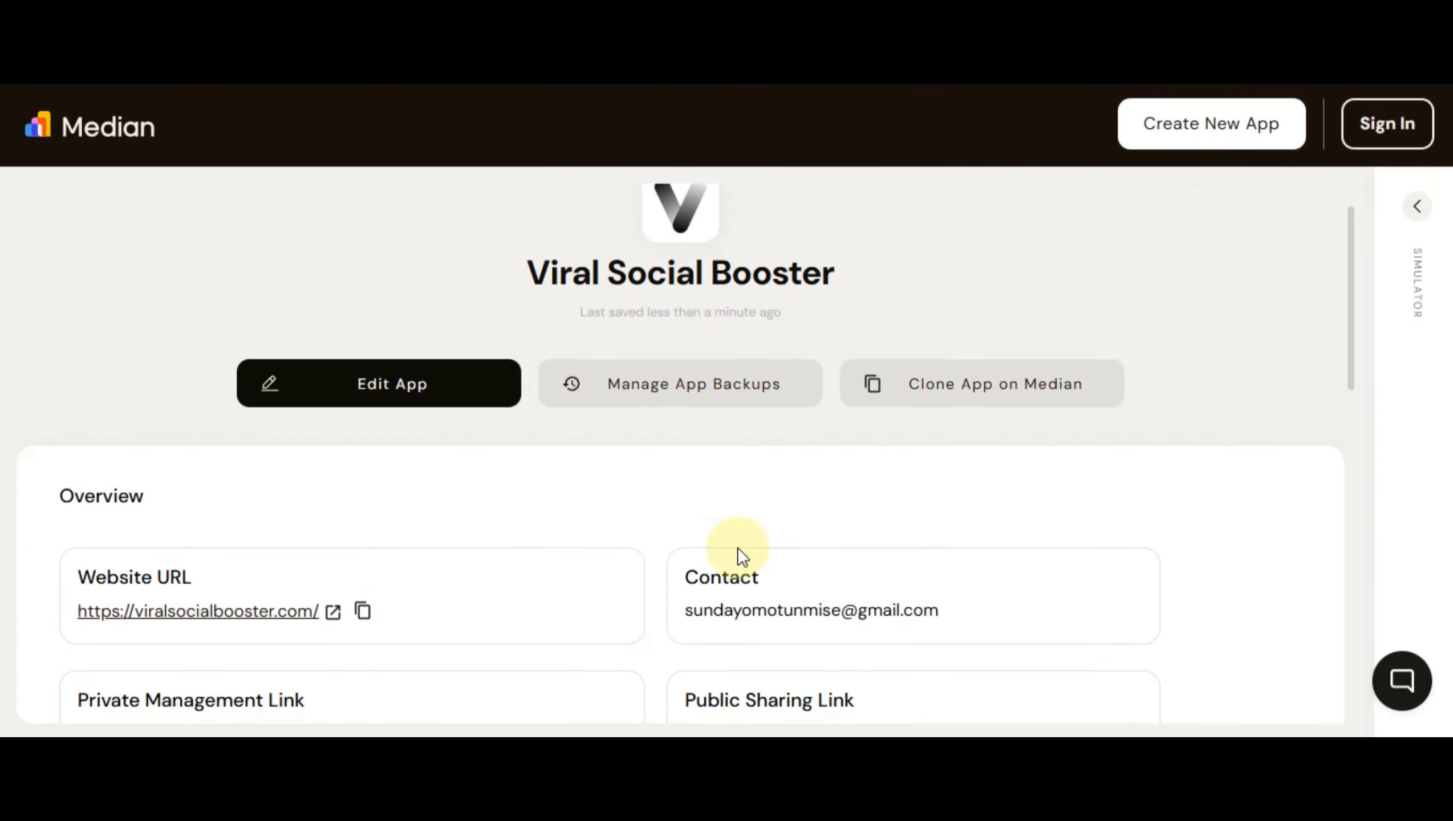
pyautogui.scroll(-5, 738, 547)
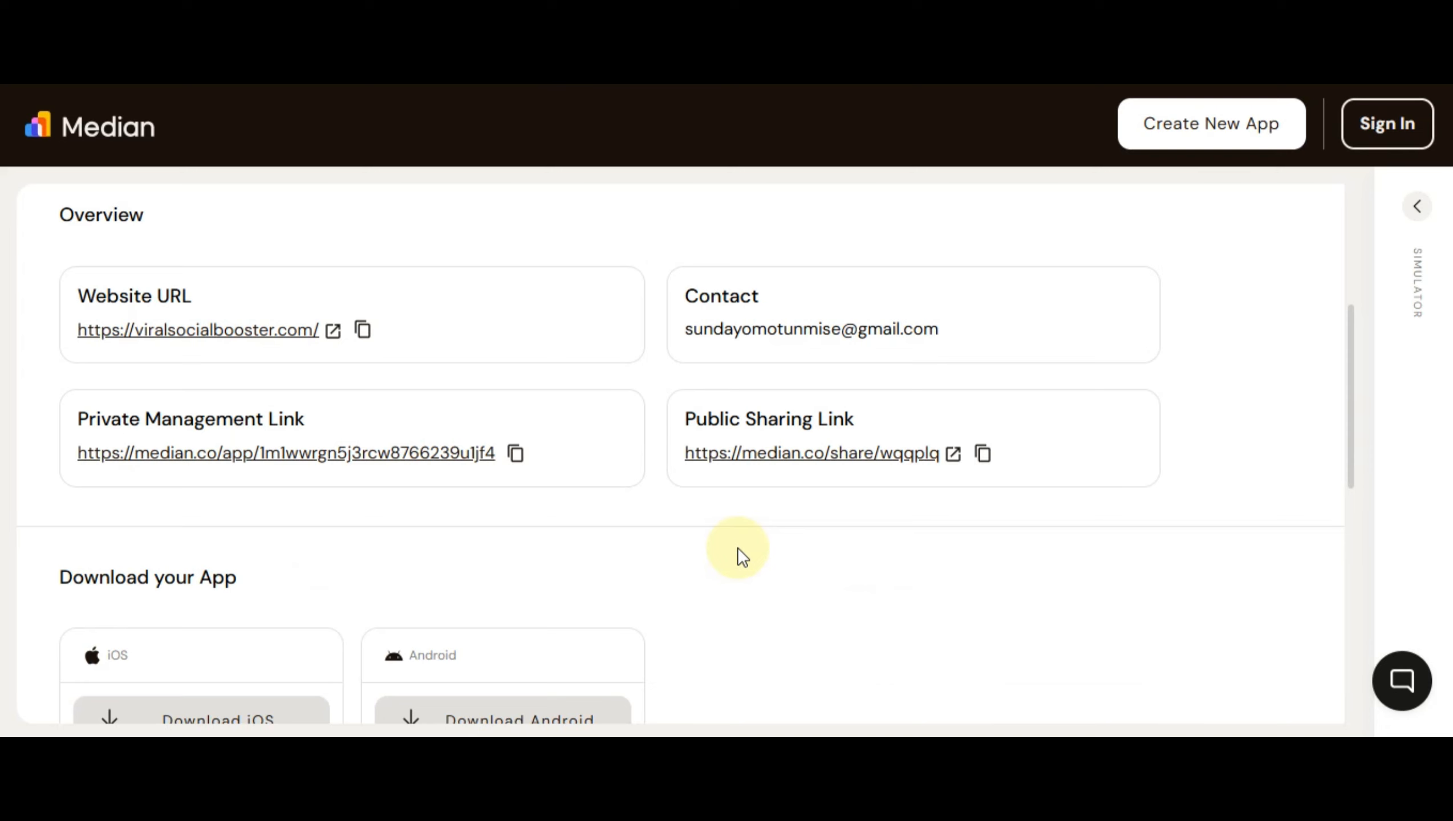
pyautogui.scroll(-3, 738, 547)
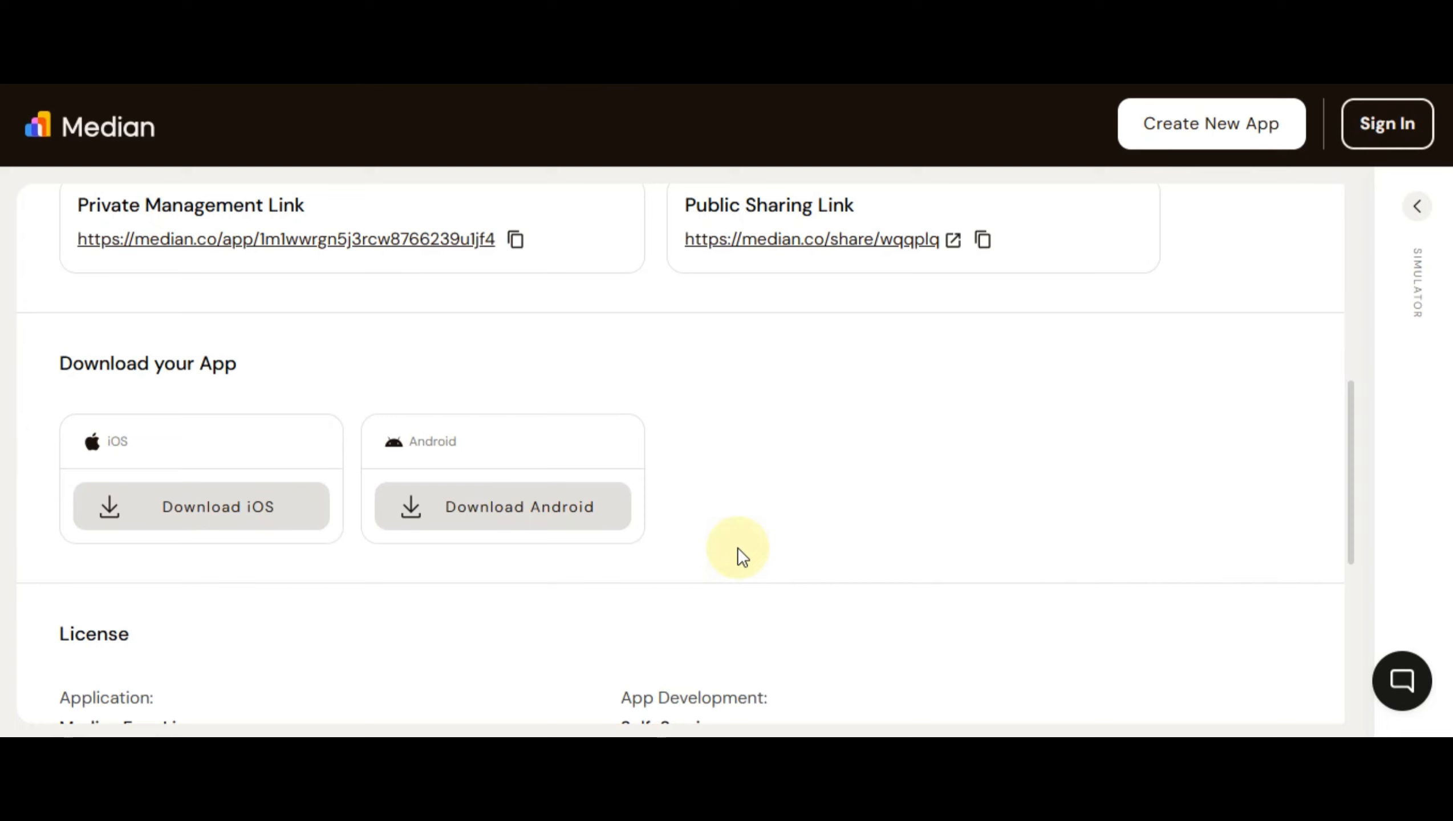
pyautogui.scroll(-1, 707, 447)
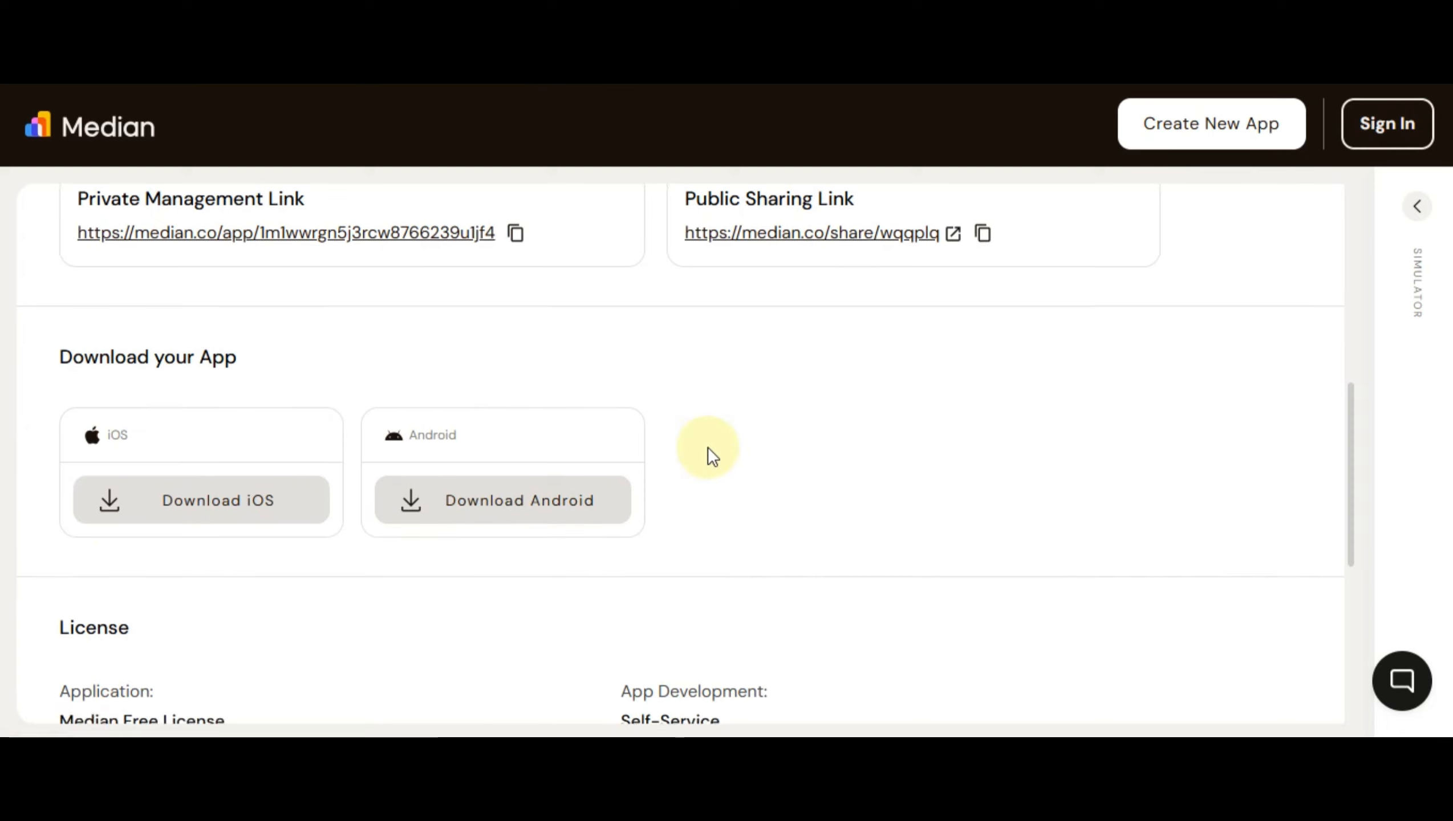
pyautogui.scroll(-3, 708, 449)
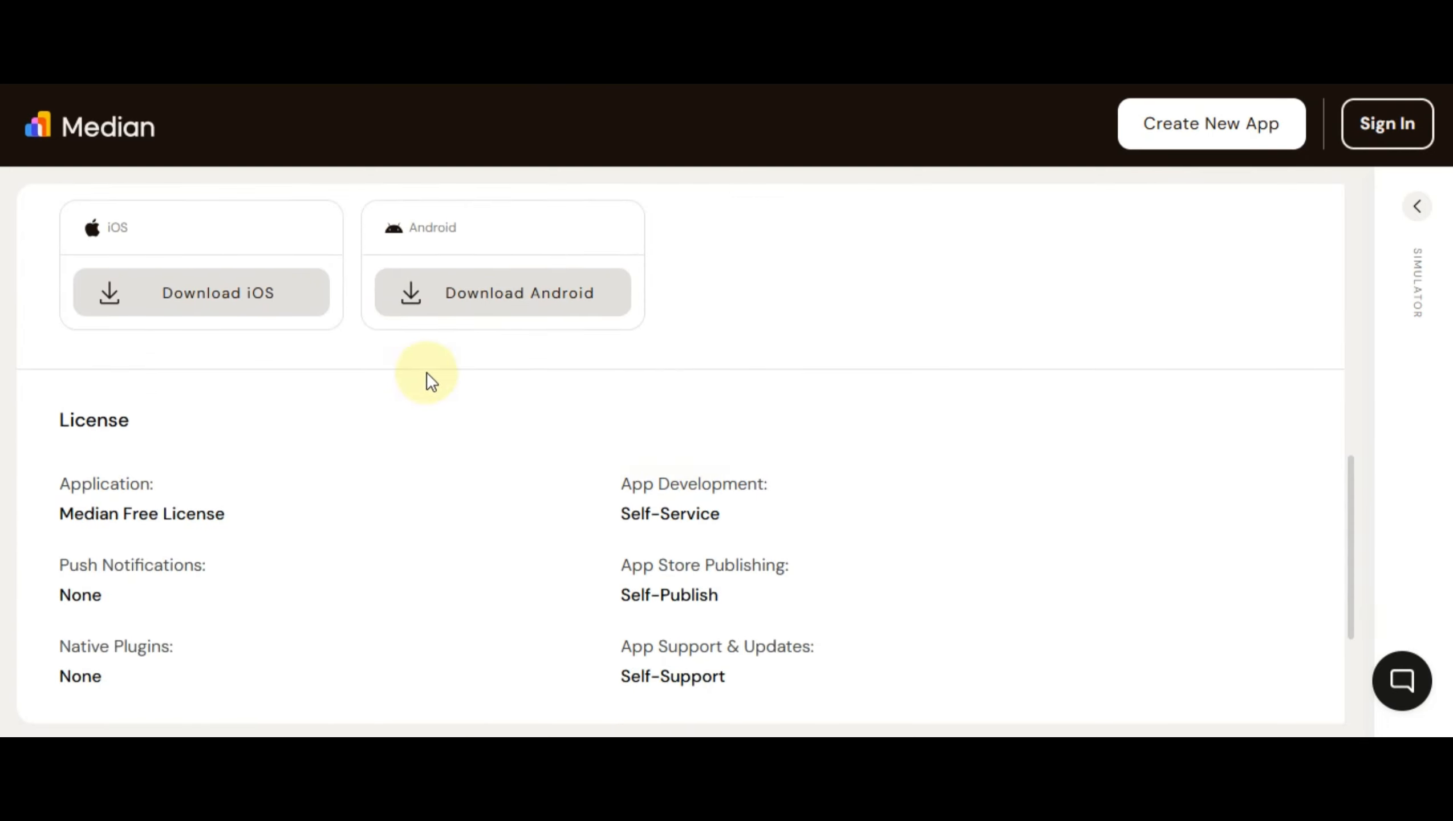
pyautogui.scroll(5, 671, 324)
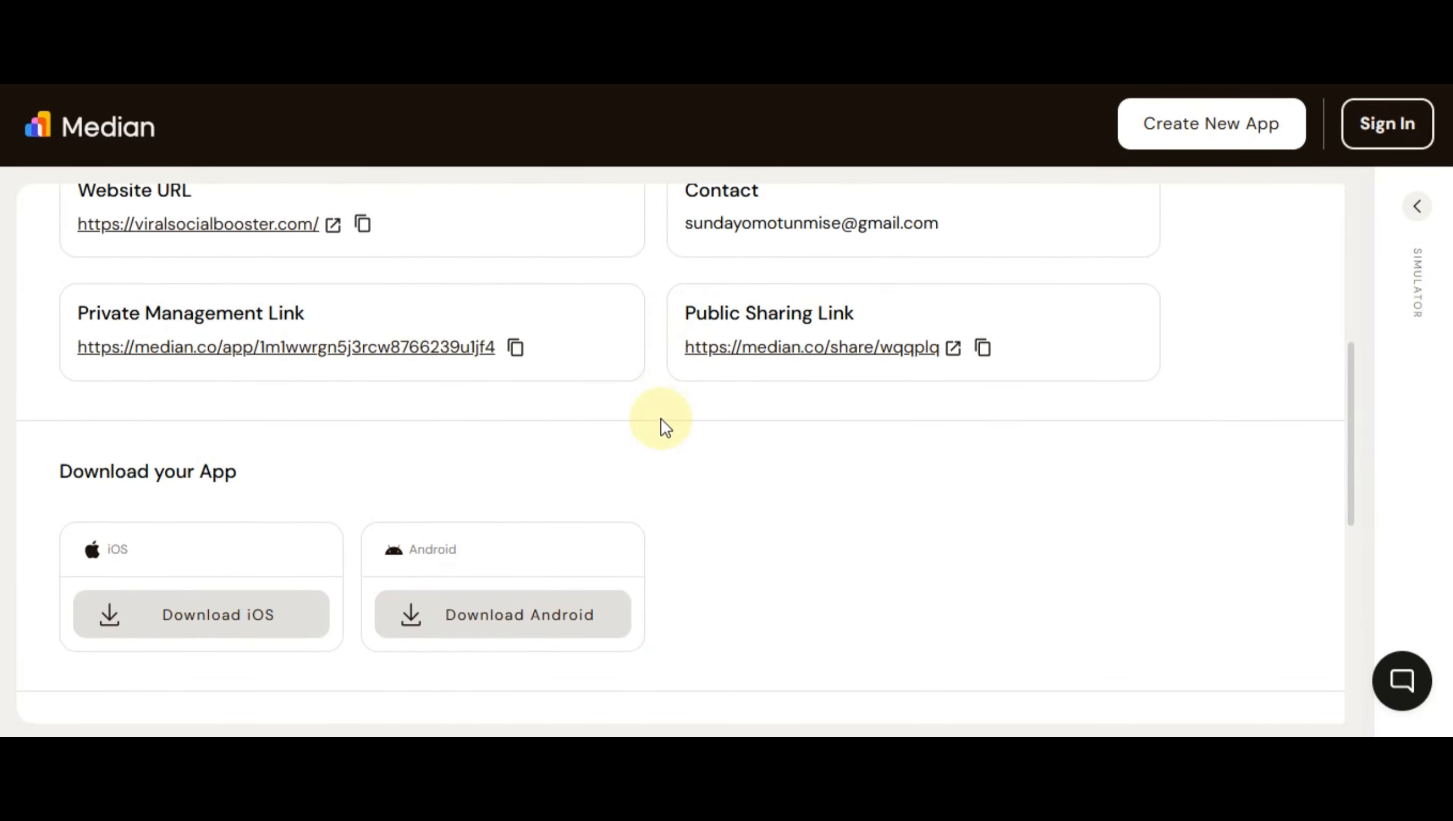
pyautogui.scroll(4, 660, 419)
pyautogui.scroll(2, 658, 427)
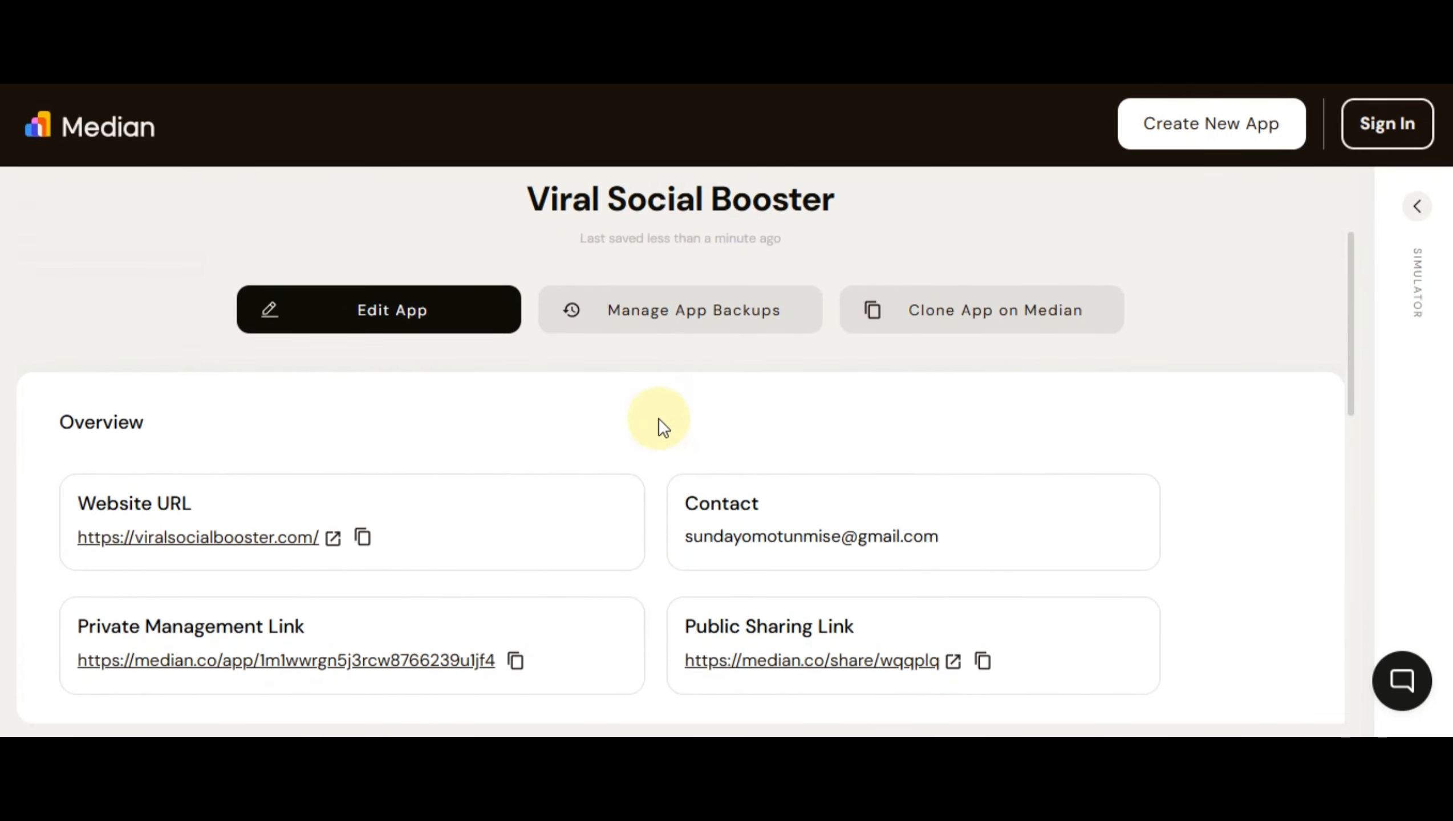
pyautogui.scroll(-7, 584, 487)
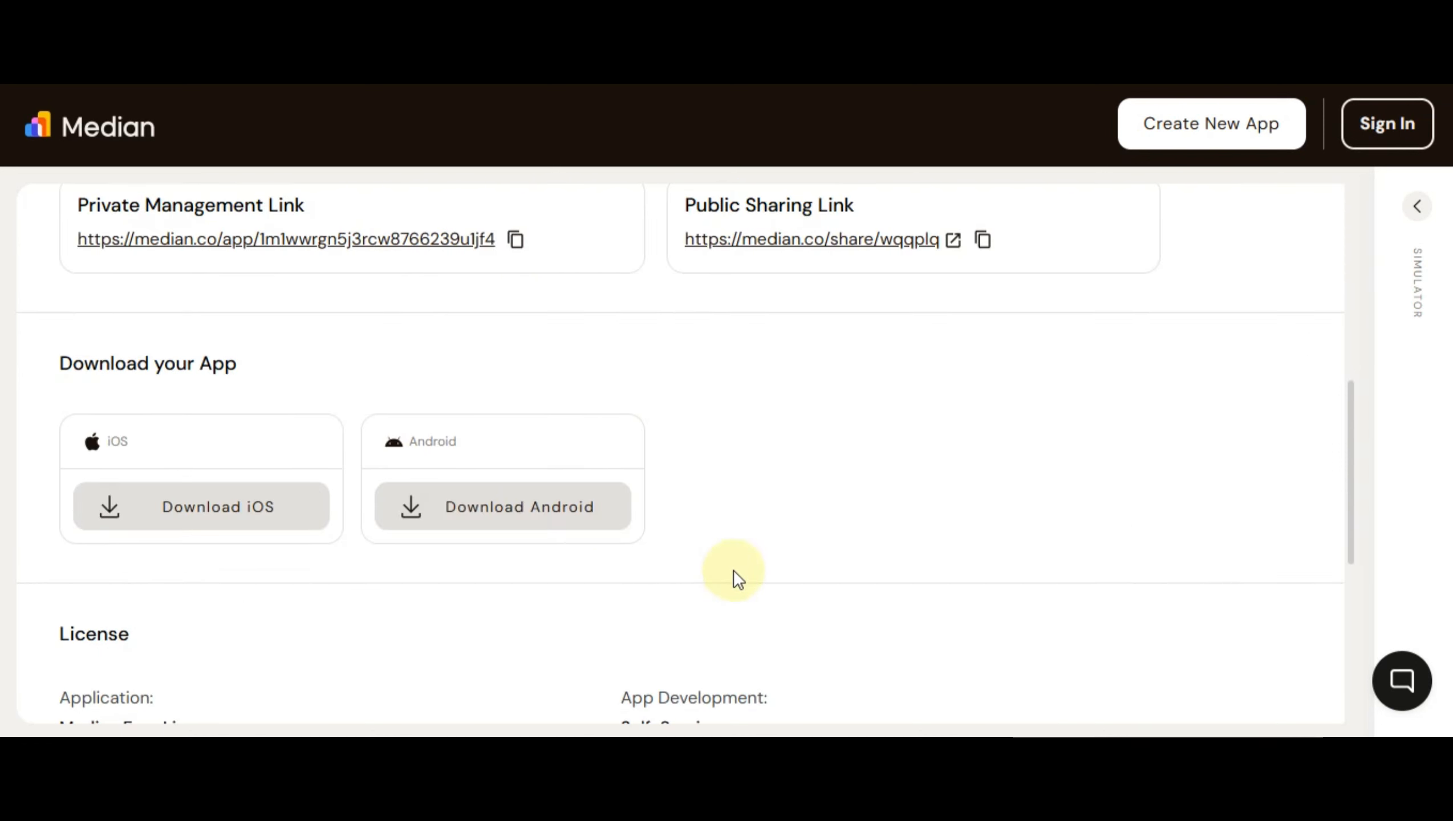
# - Open the Android download's build settings and examine the iOS source, Android APK/AAB and Android source build options
pyautogui.click(590, 469)
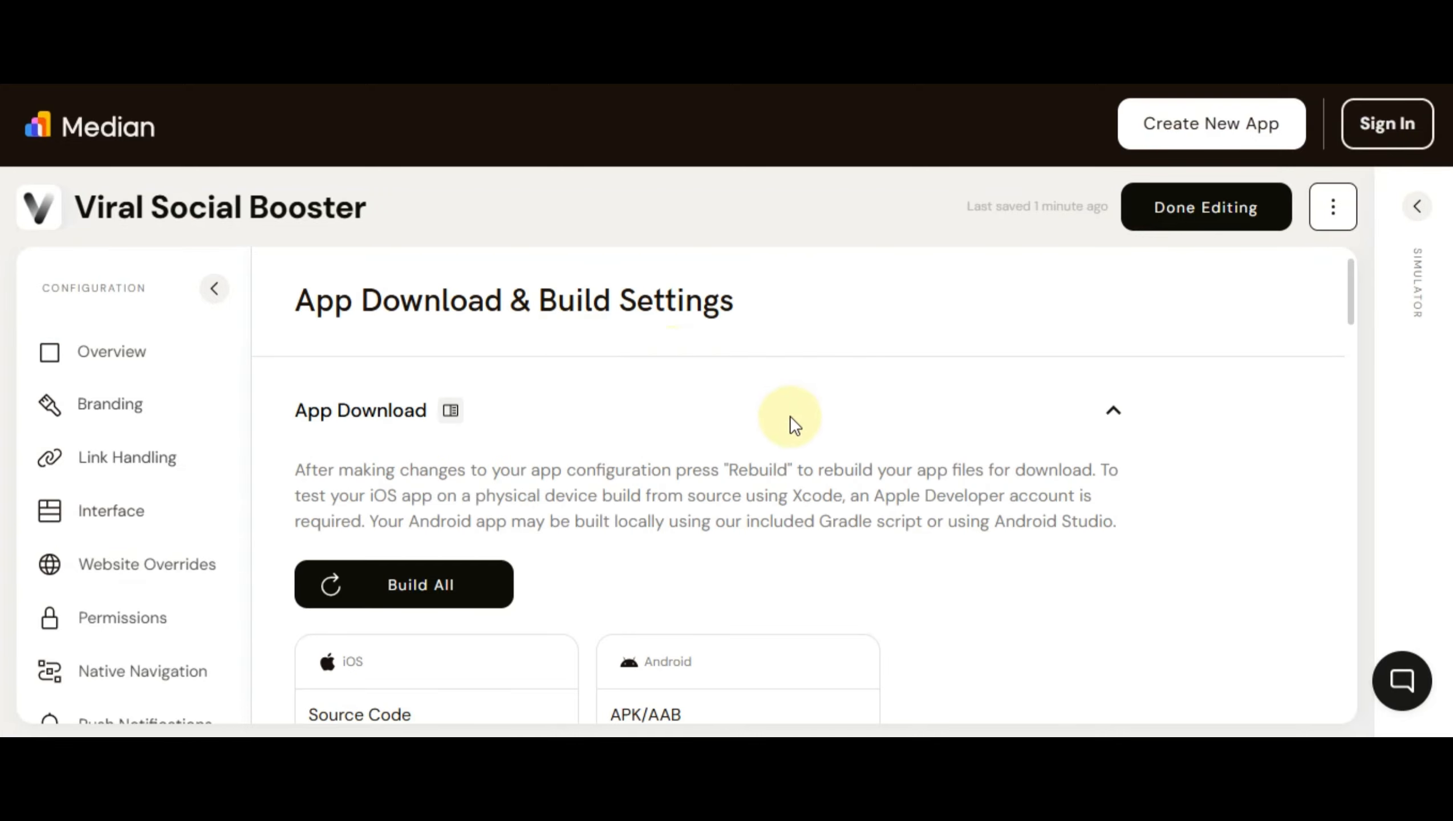
pyautogui.scroll(-4, 794, 422)
pyautogui.scroll(-2, 1112, 503)
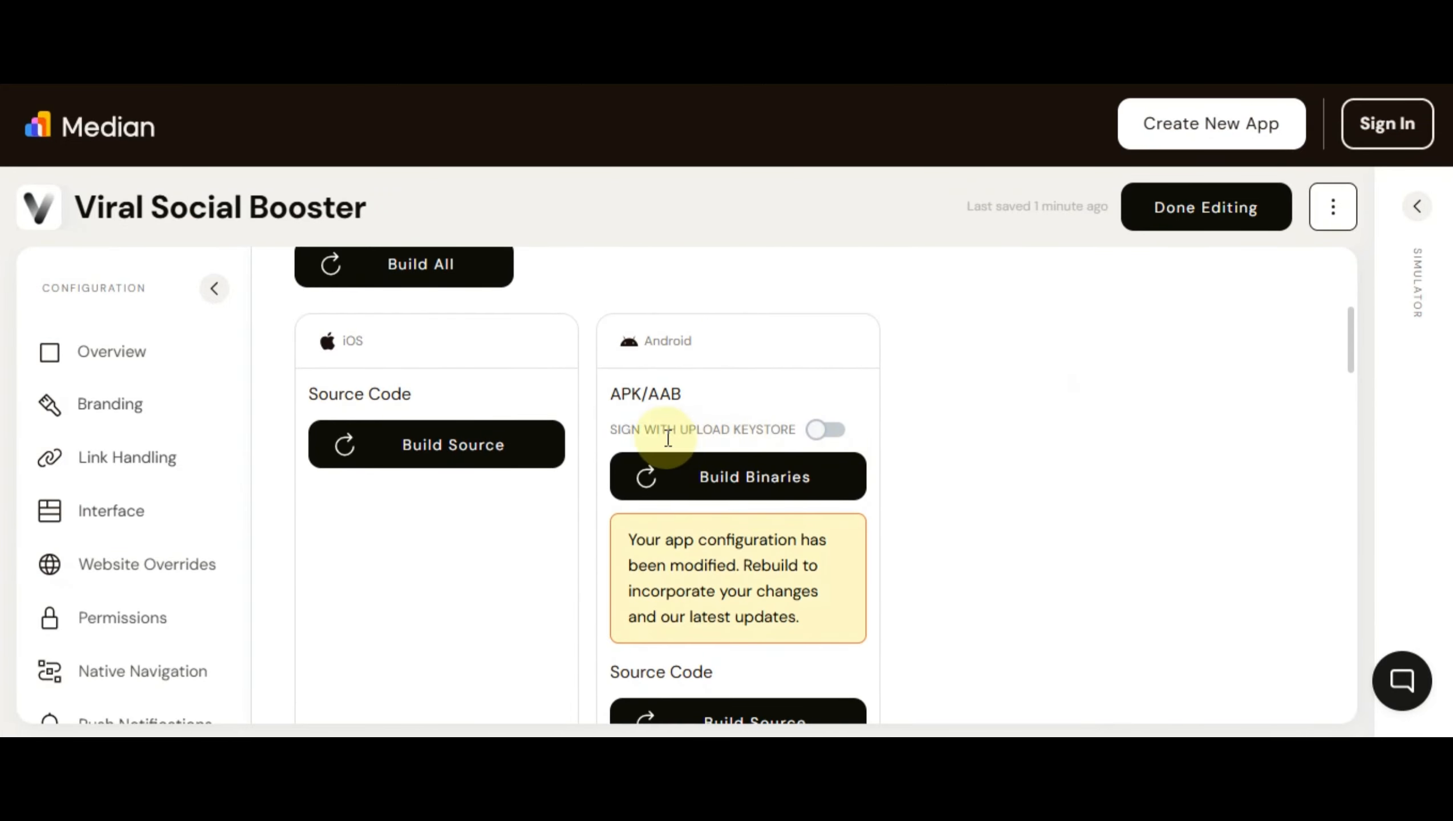
pyautogui.scroll(-2, 874, 411)
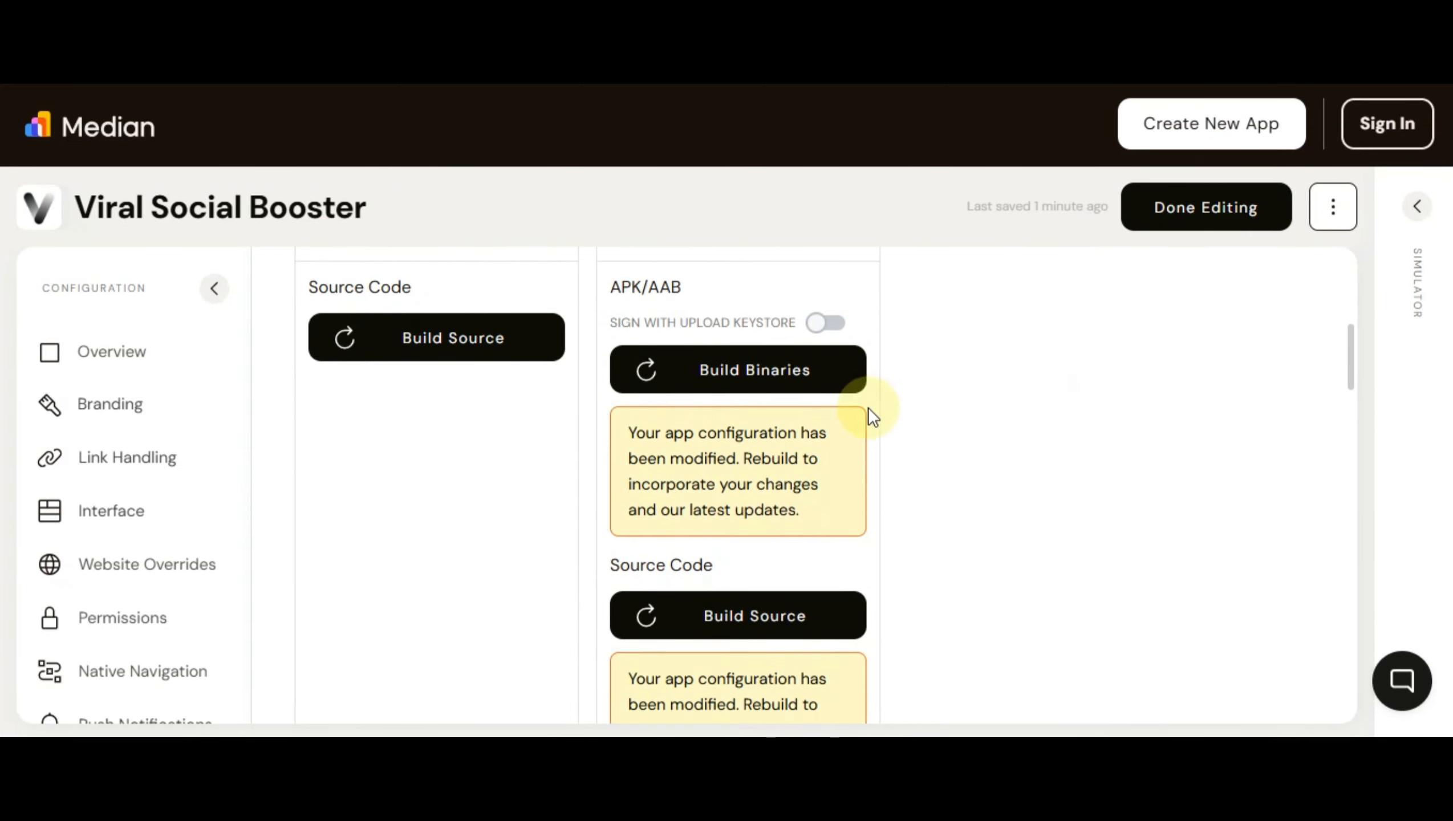
pyautogui.scroll(2, 735, 423)
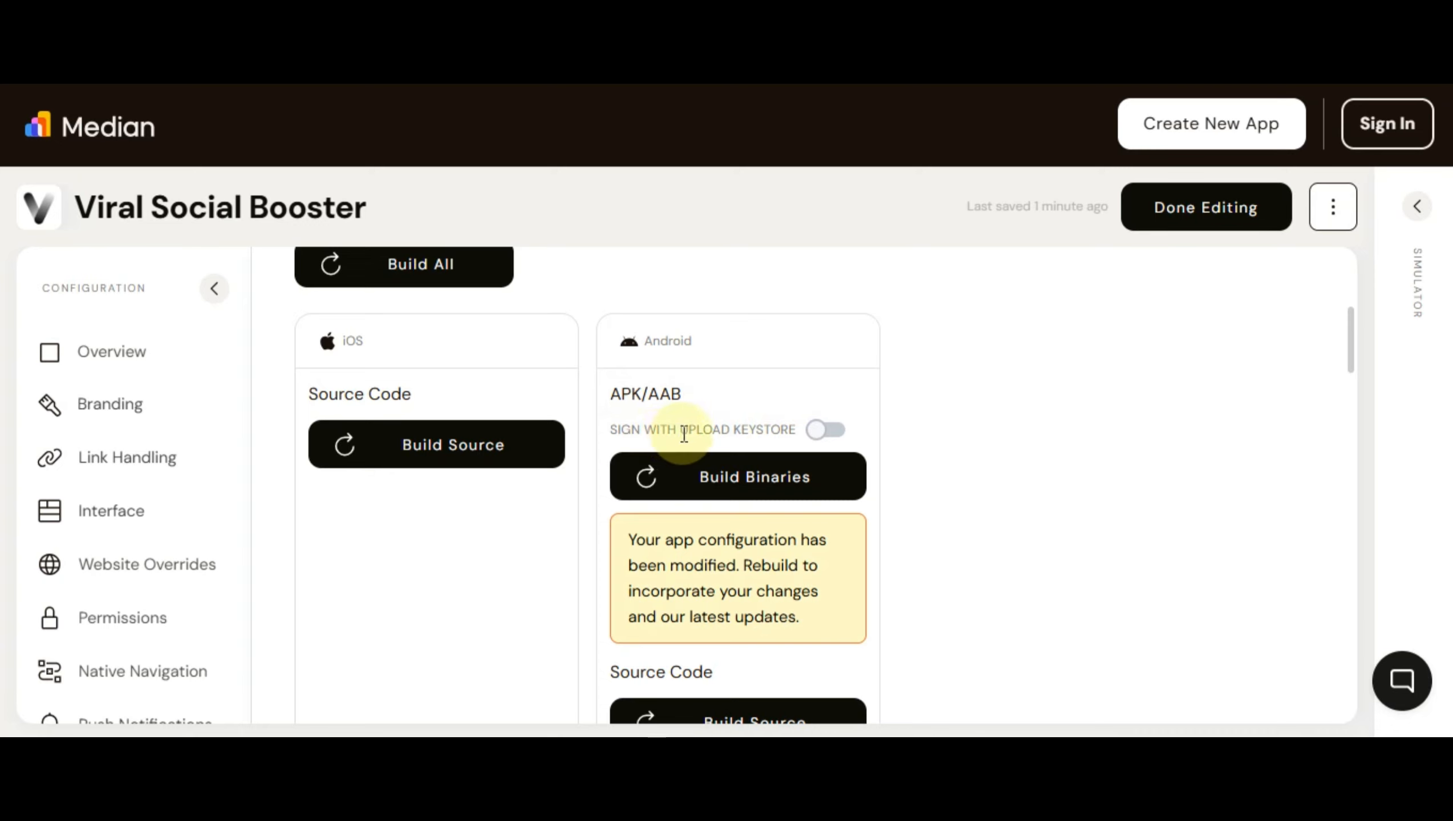
# - Try the Sign with Upload Keystore option for the Android APK/AAB build and turn it back off
pyautogui.click(825, 437)
pyautogui.scroll(-5, 826, 439)
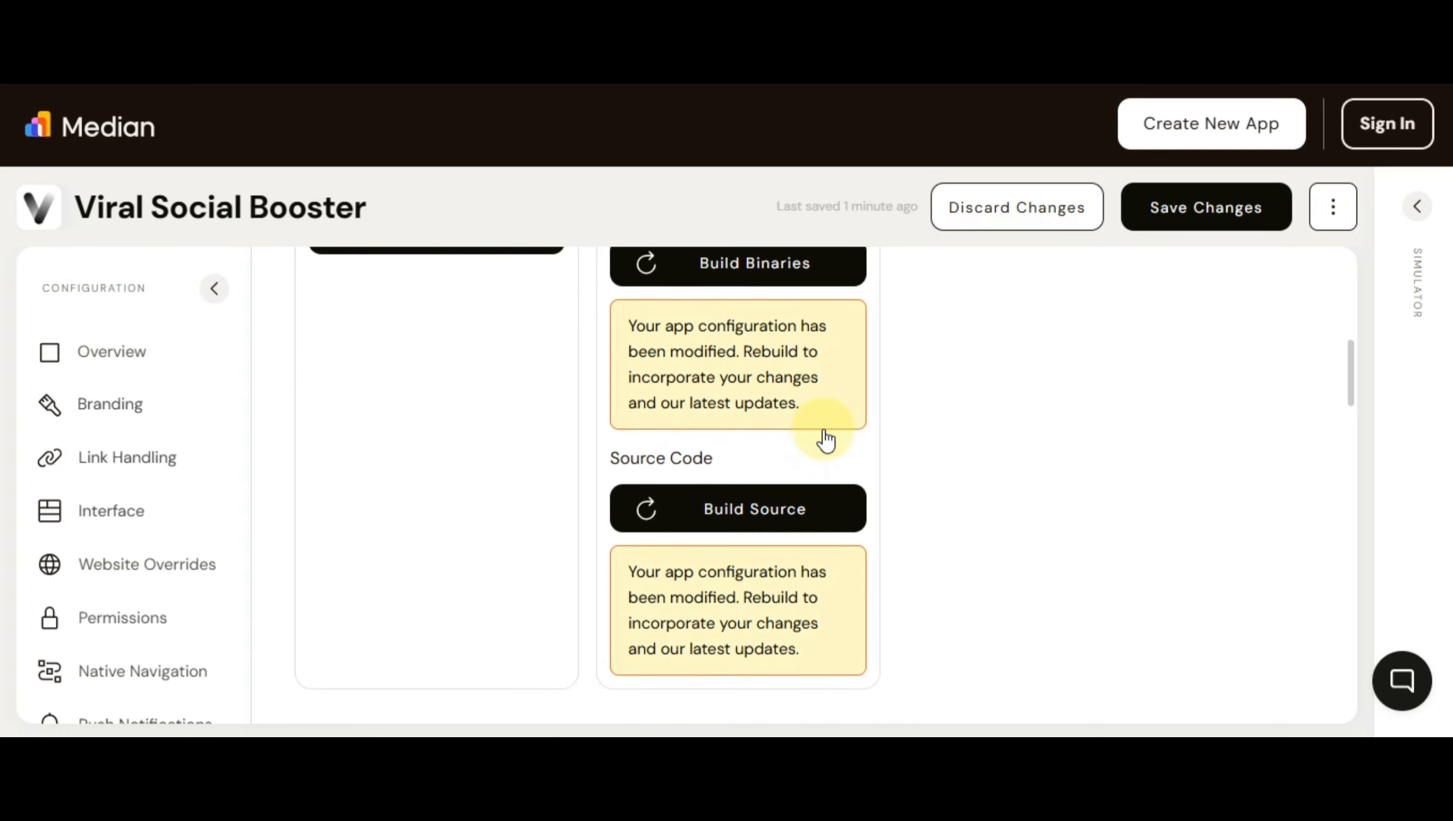
pyautogui.scroll(2, 817, 451)
pyautogui.scroll(5, 816, 446)
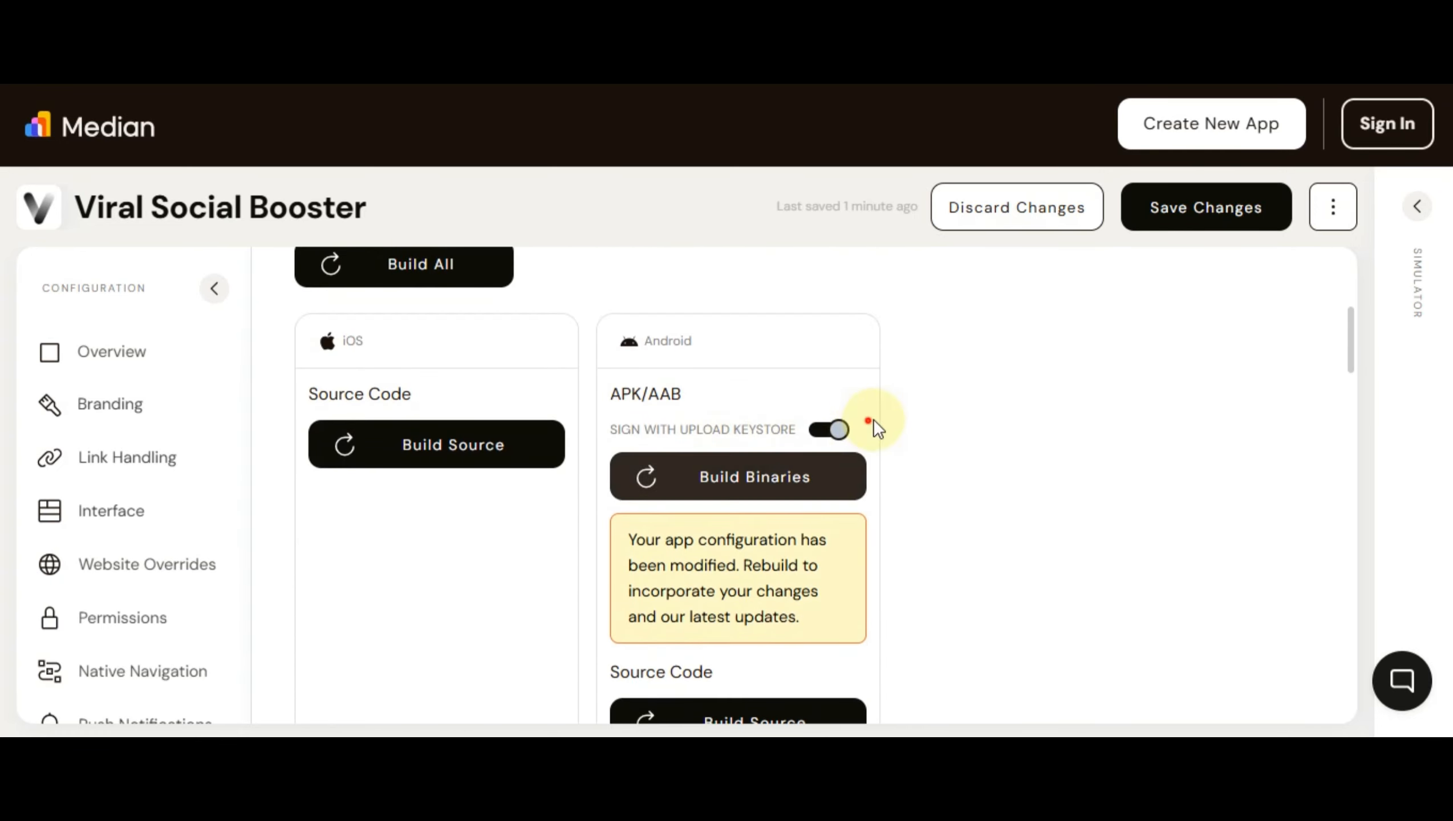
pyautogui.click(869, 421)
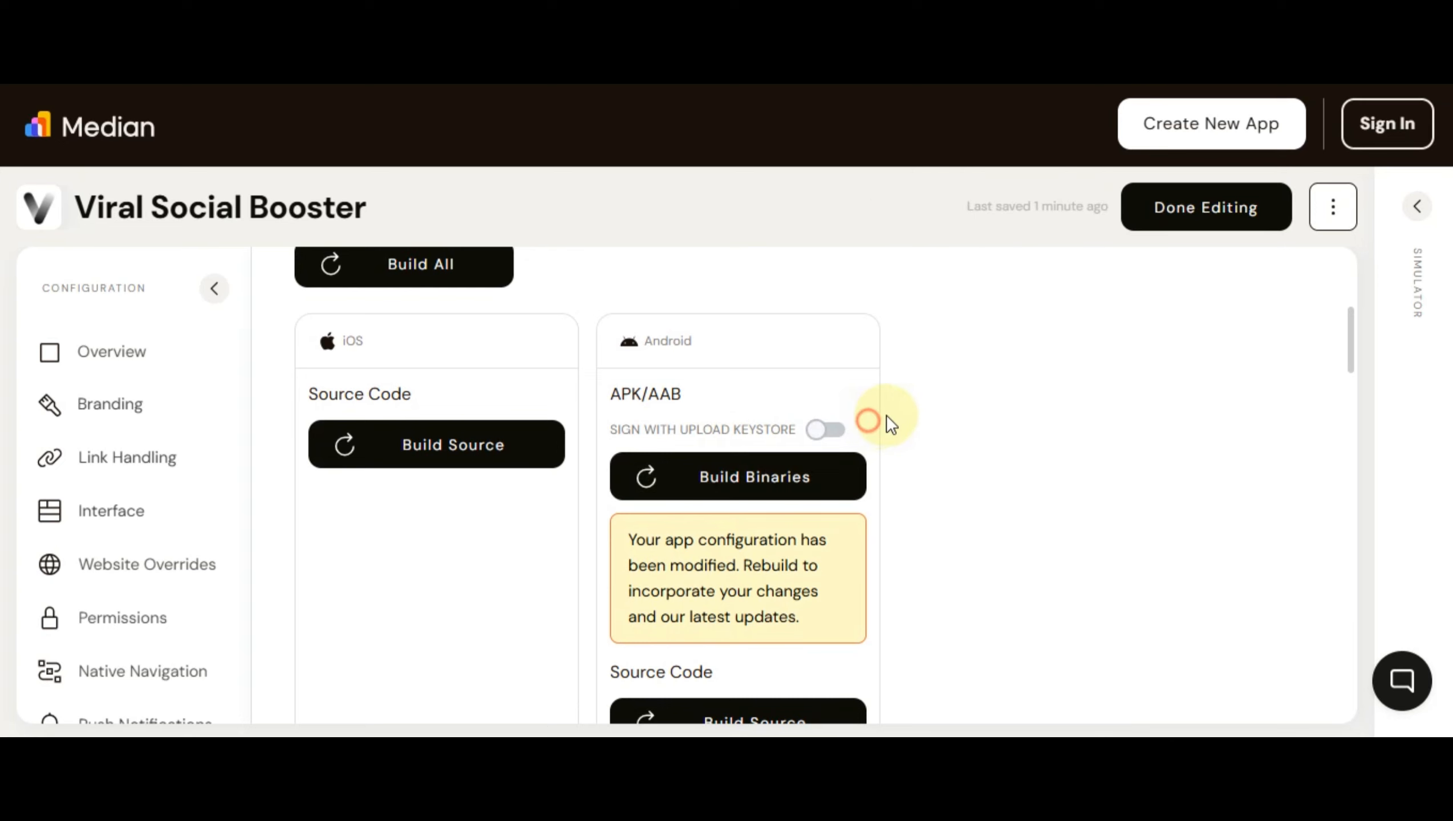
# - Review the iOS bundle ID, Android package and version names, and the Google Services configuration file options in the build settings
pyautogui.scroll(-4, 859, 411)
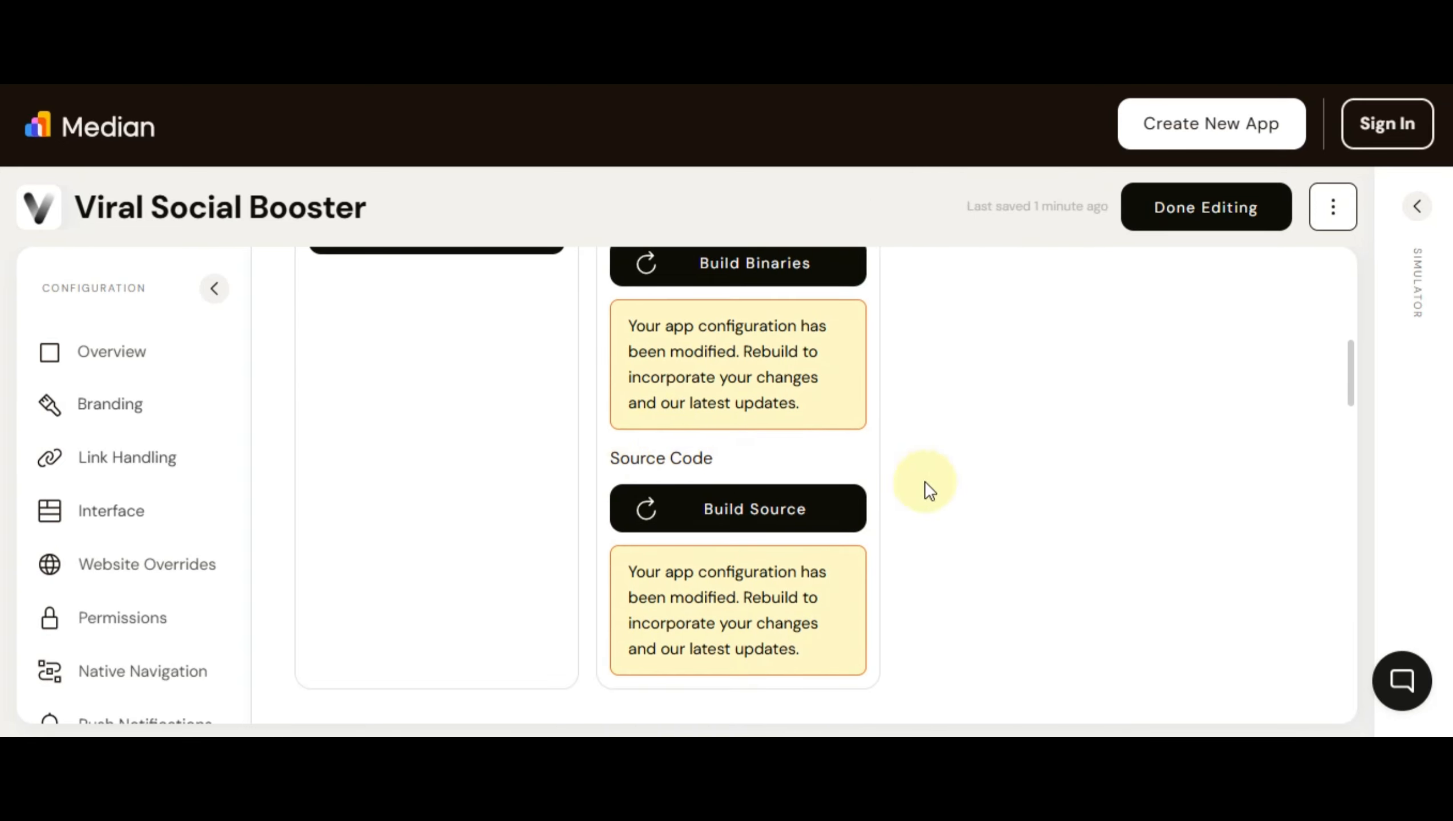
pyautogui.scroll(-10, 924, 481)
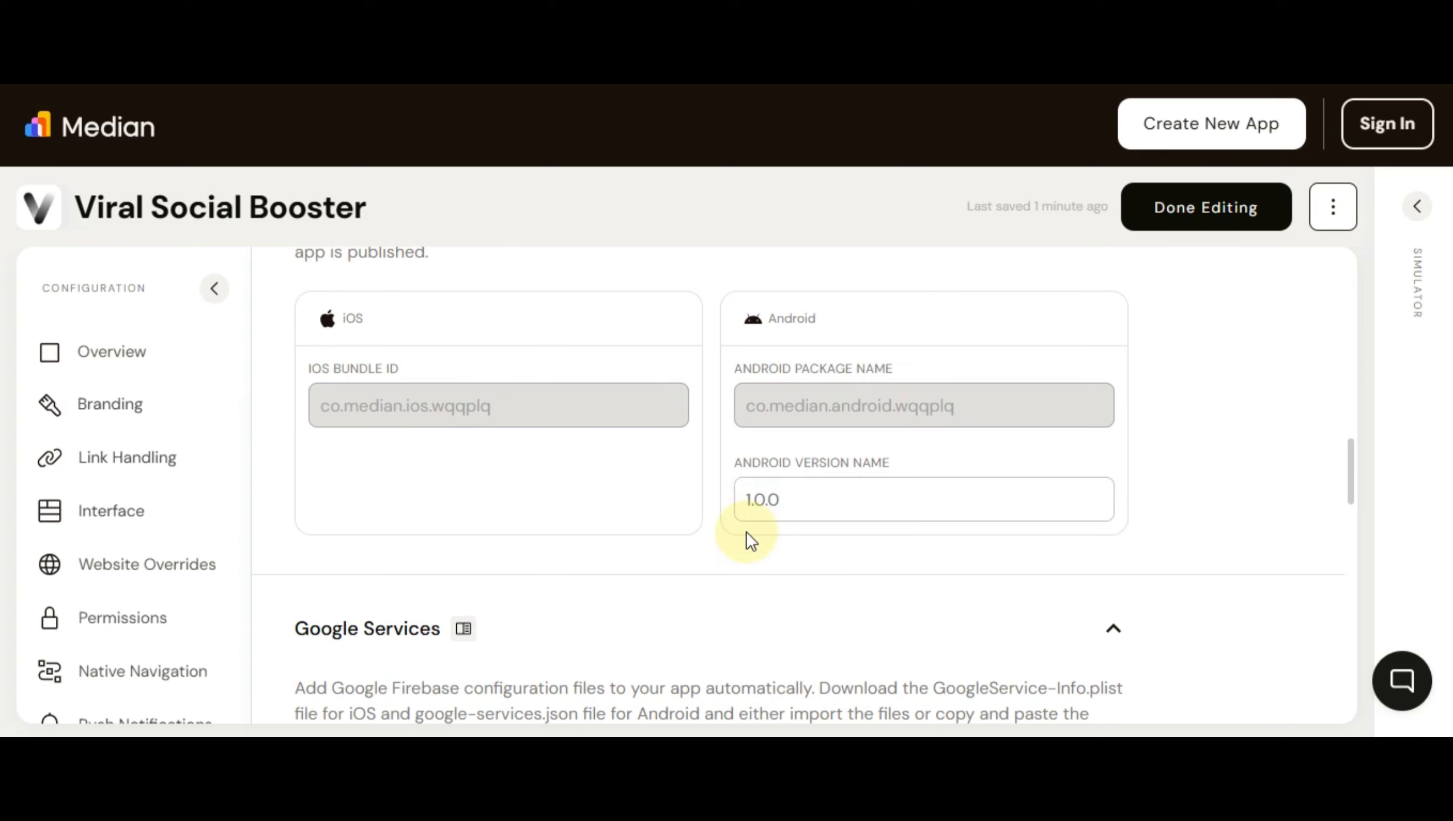
pyautogui.scroll(6, 610, 503)
pyautogui.scroll(-10, 670, 419)
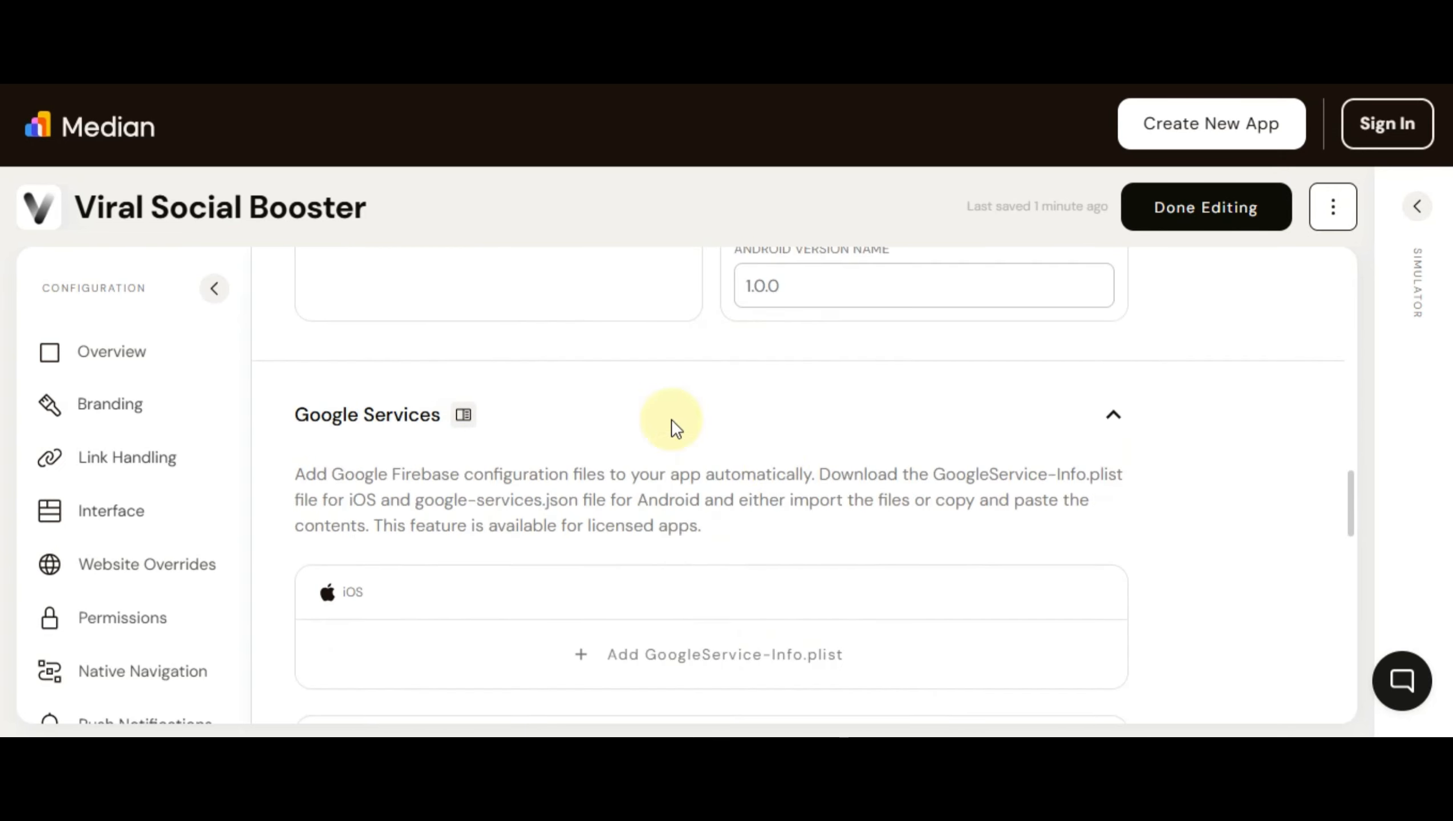
pyautogui.scroll(2, 755, 441)
pyautogui.scroll(-4, 755, 438)
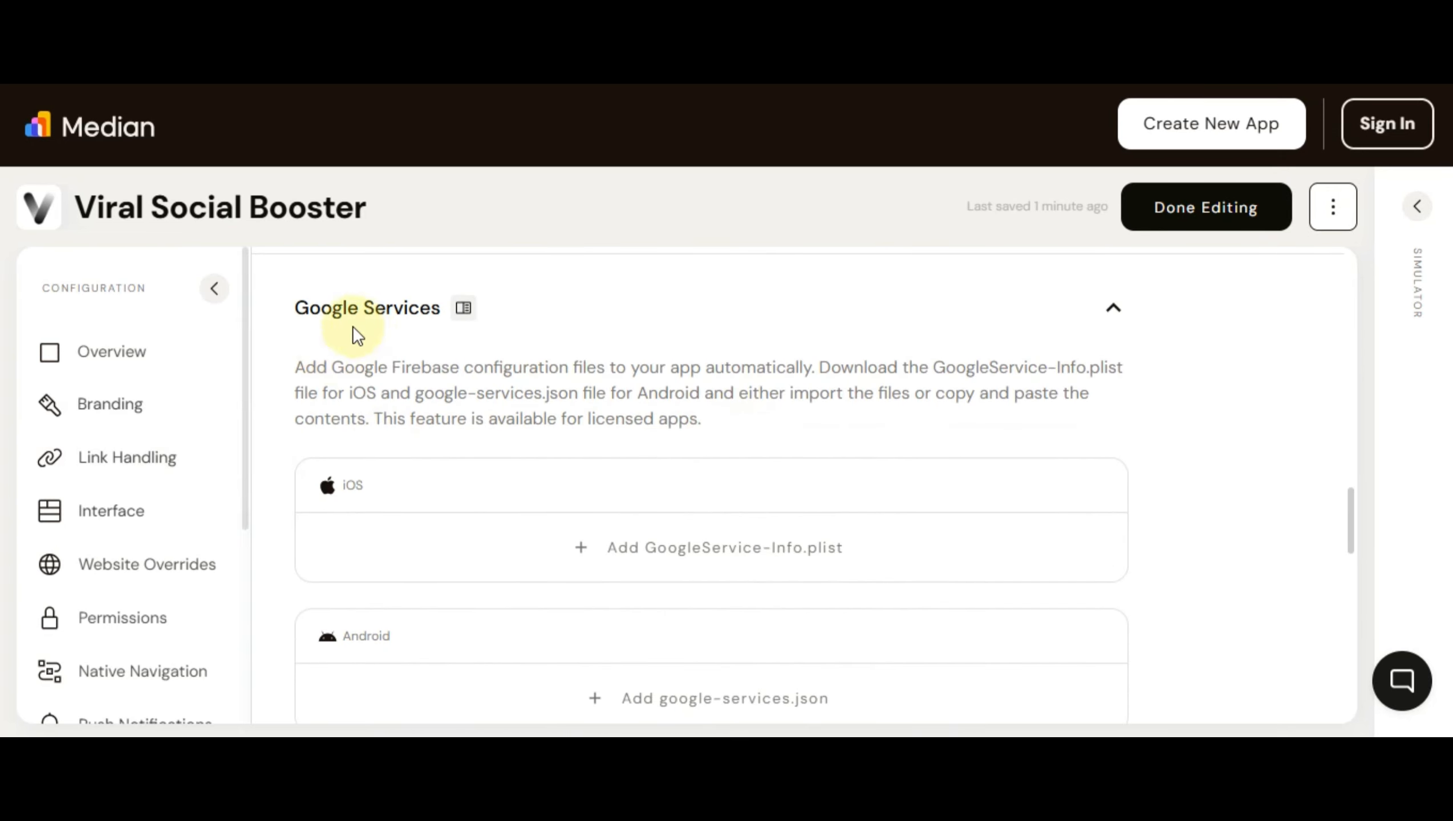
pyautogui.scroll(-4, 632, 495)
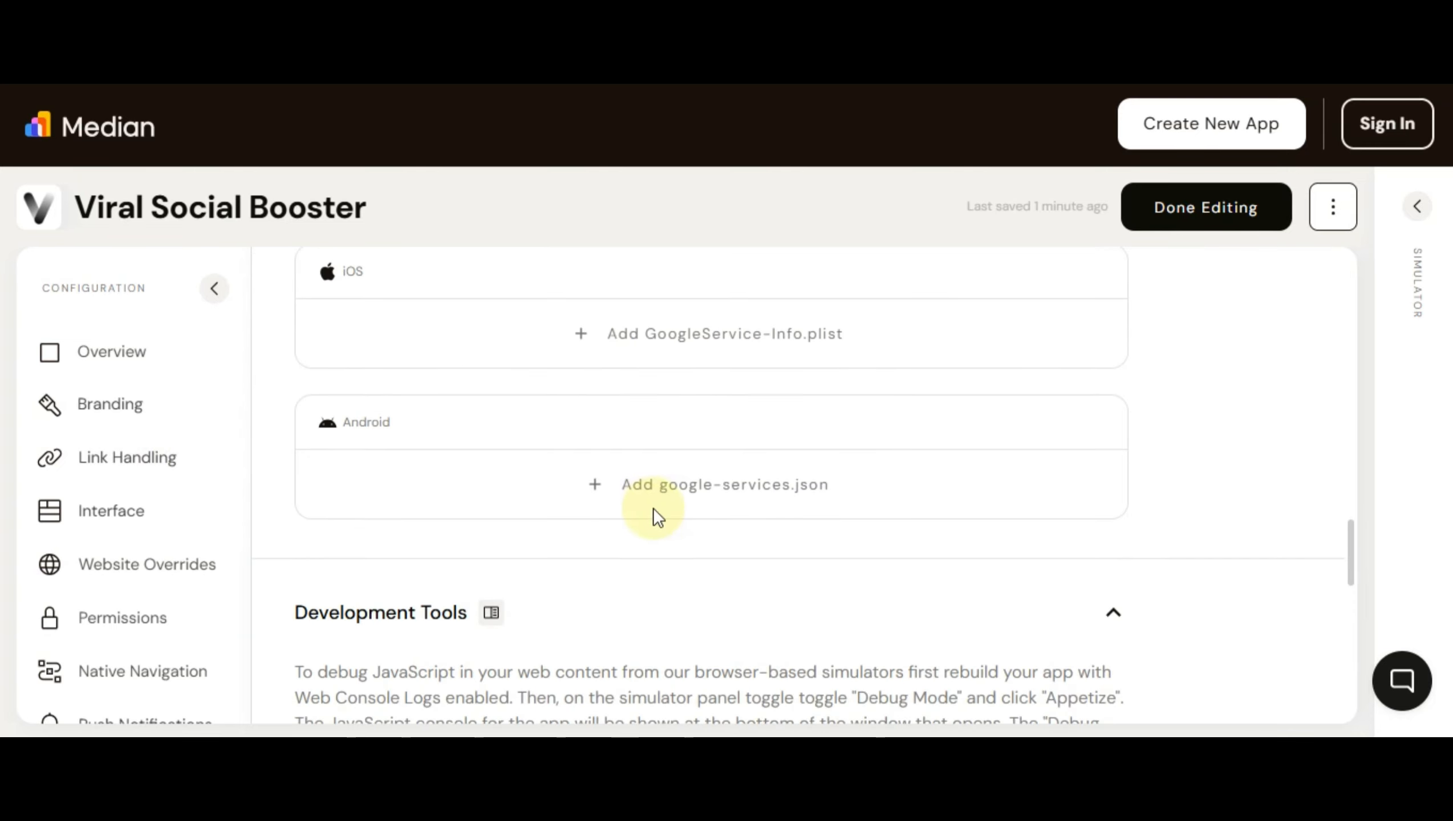
pyautogui.scroll(2, 649, 503)
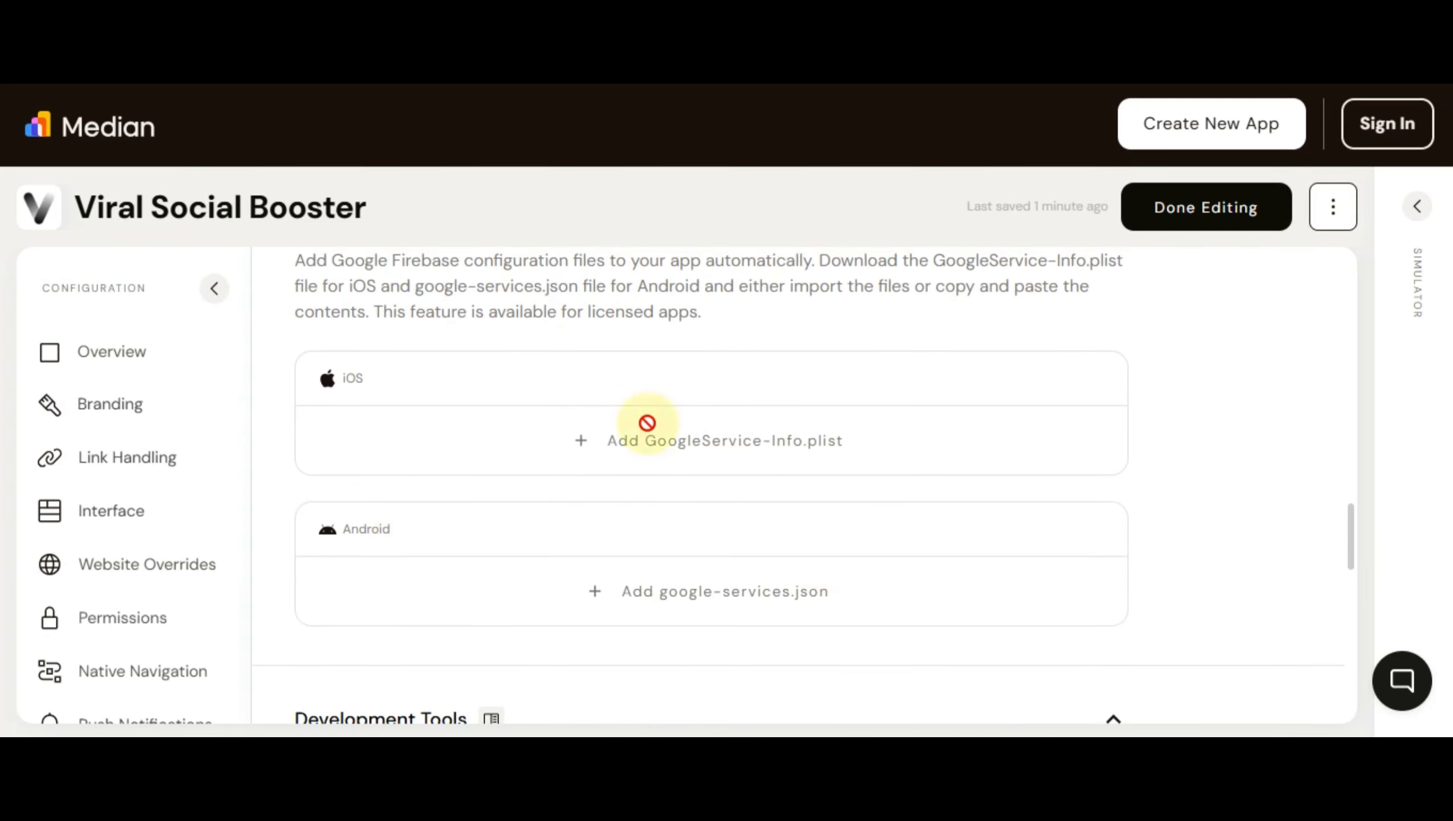
# - Re-examine the App Download section's rebuild instructions and its Build All, Build Binaries and Build Source options
pyautogui.scroll(20, 770, 488)
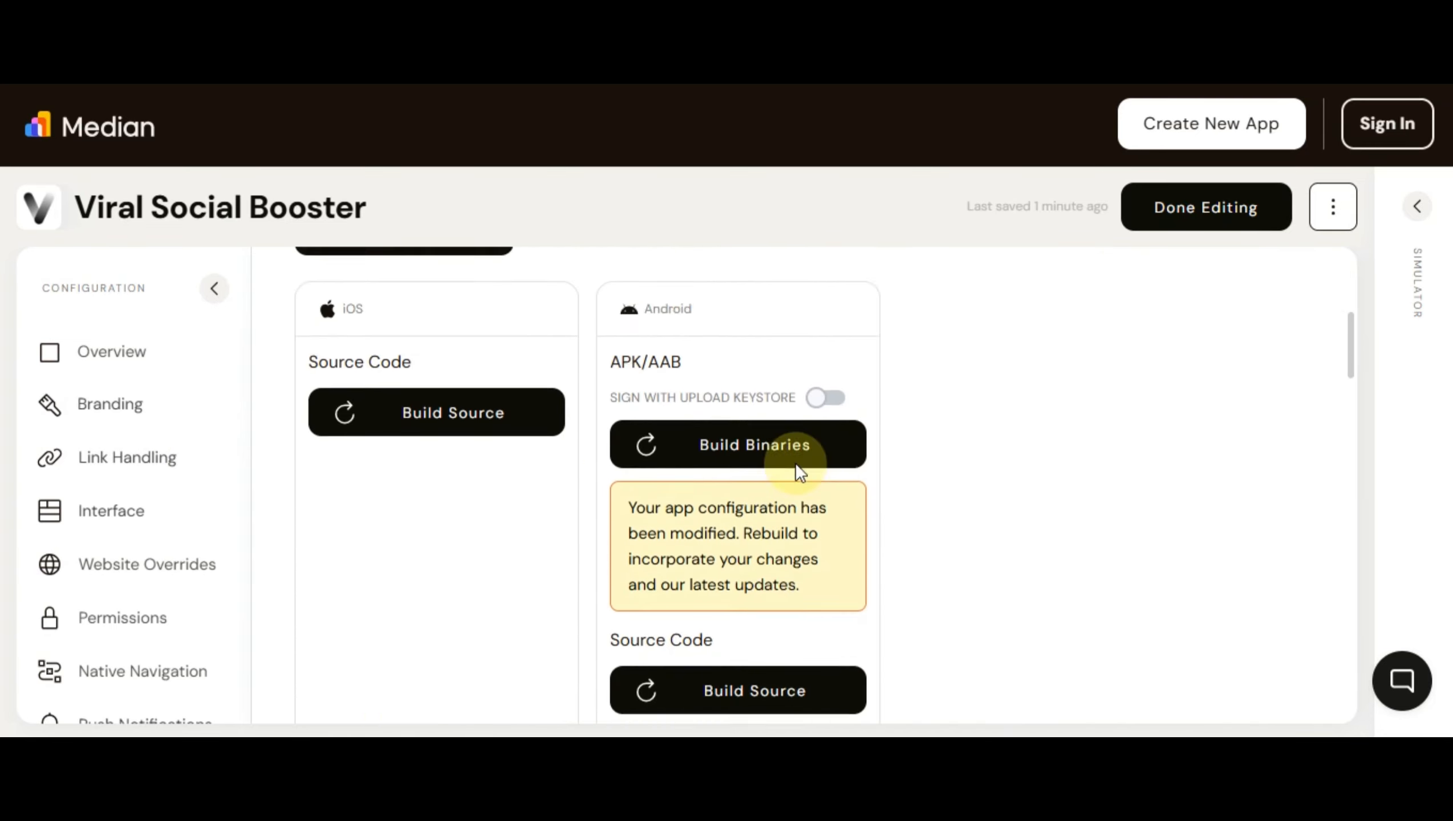
pyautogui.scroll(3, 896, 404)
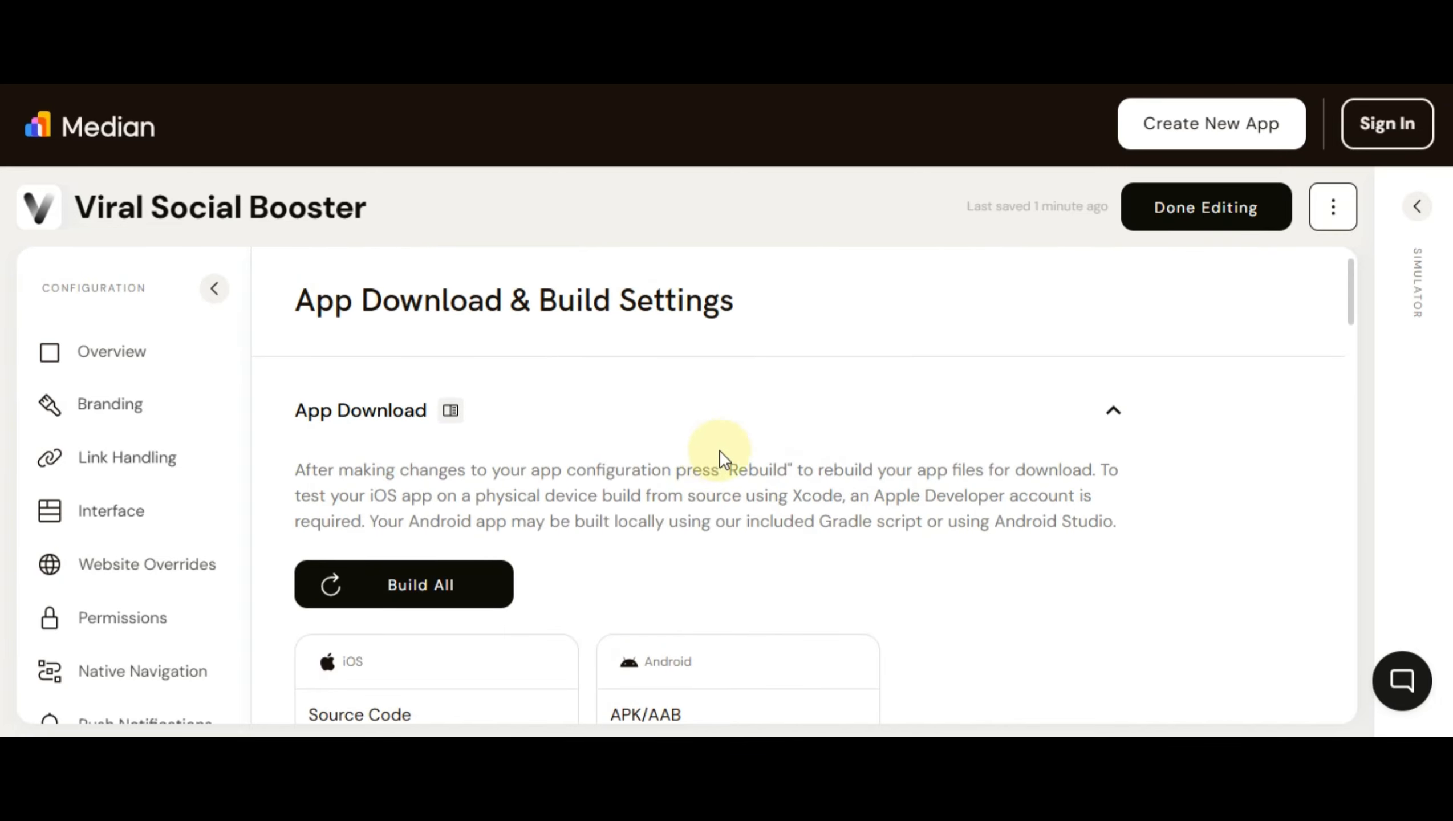
pyautogui.scroll(-5, 873, 532)
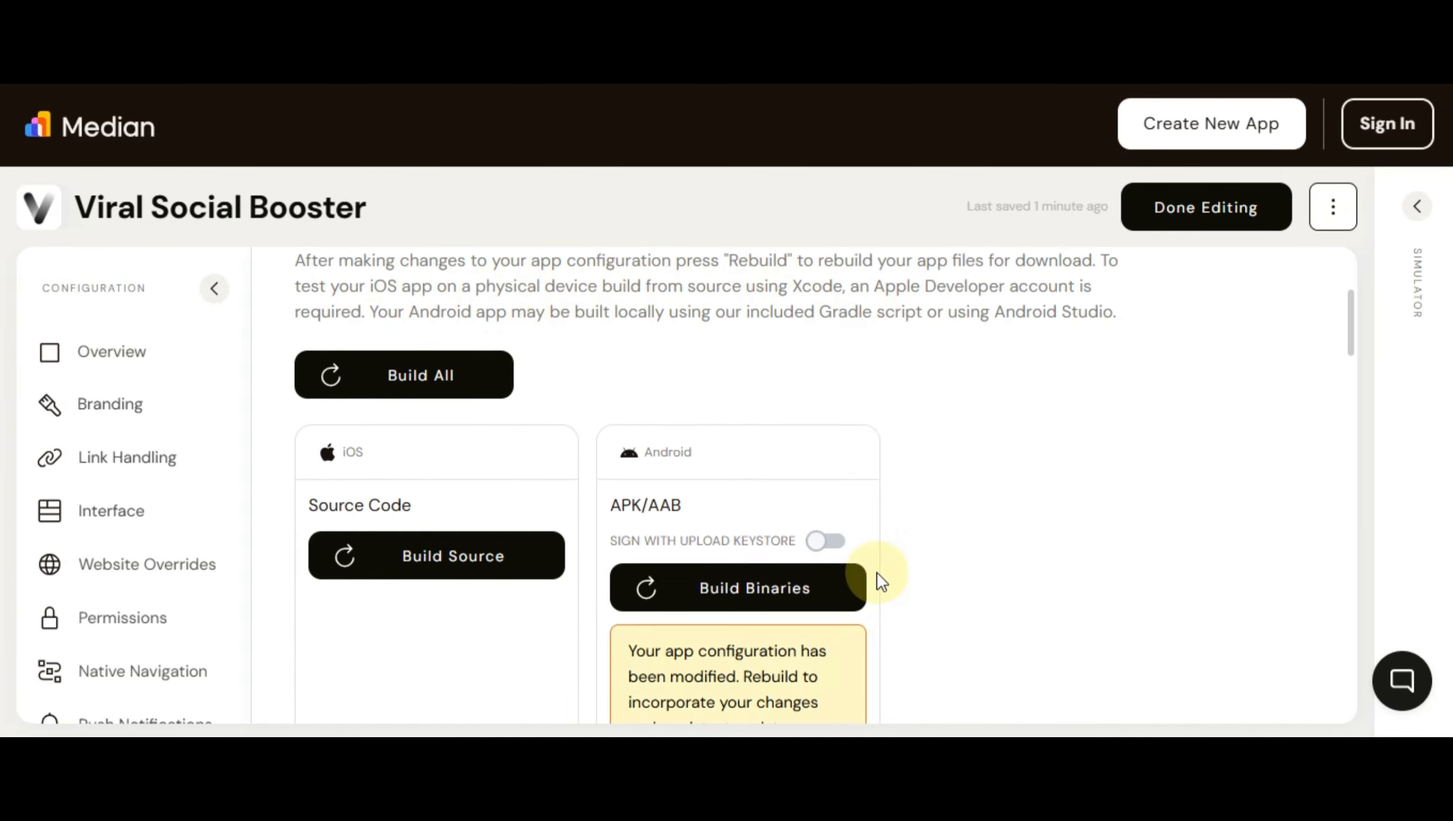
pyautogui.scroll(-4, 1120, 477)
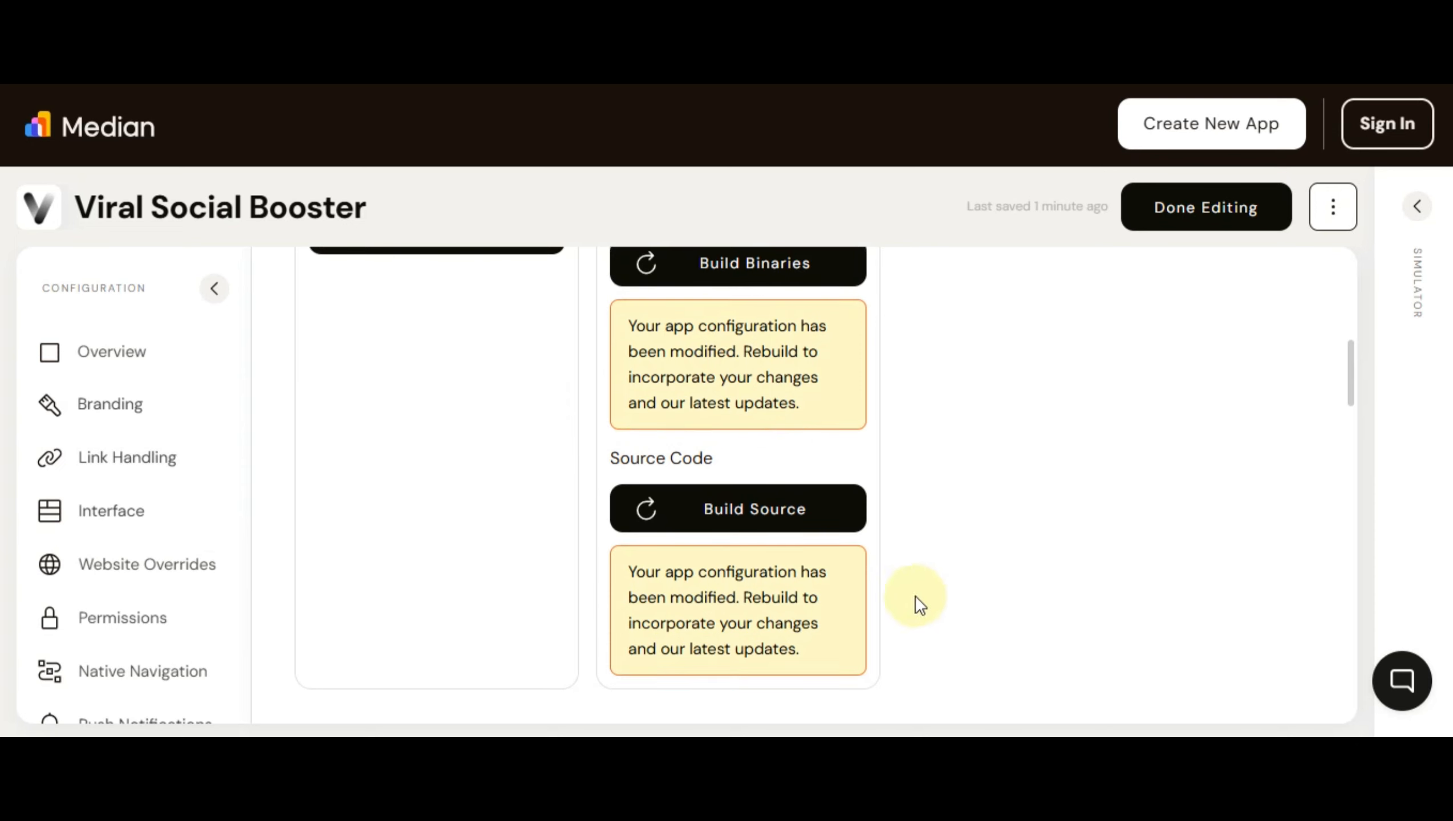
pyautogui.scroll(4, 930, 604)
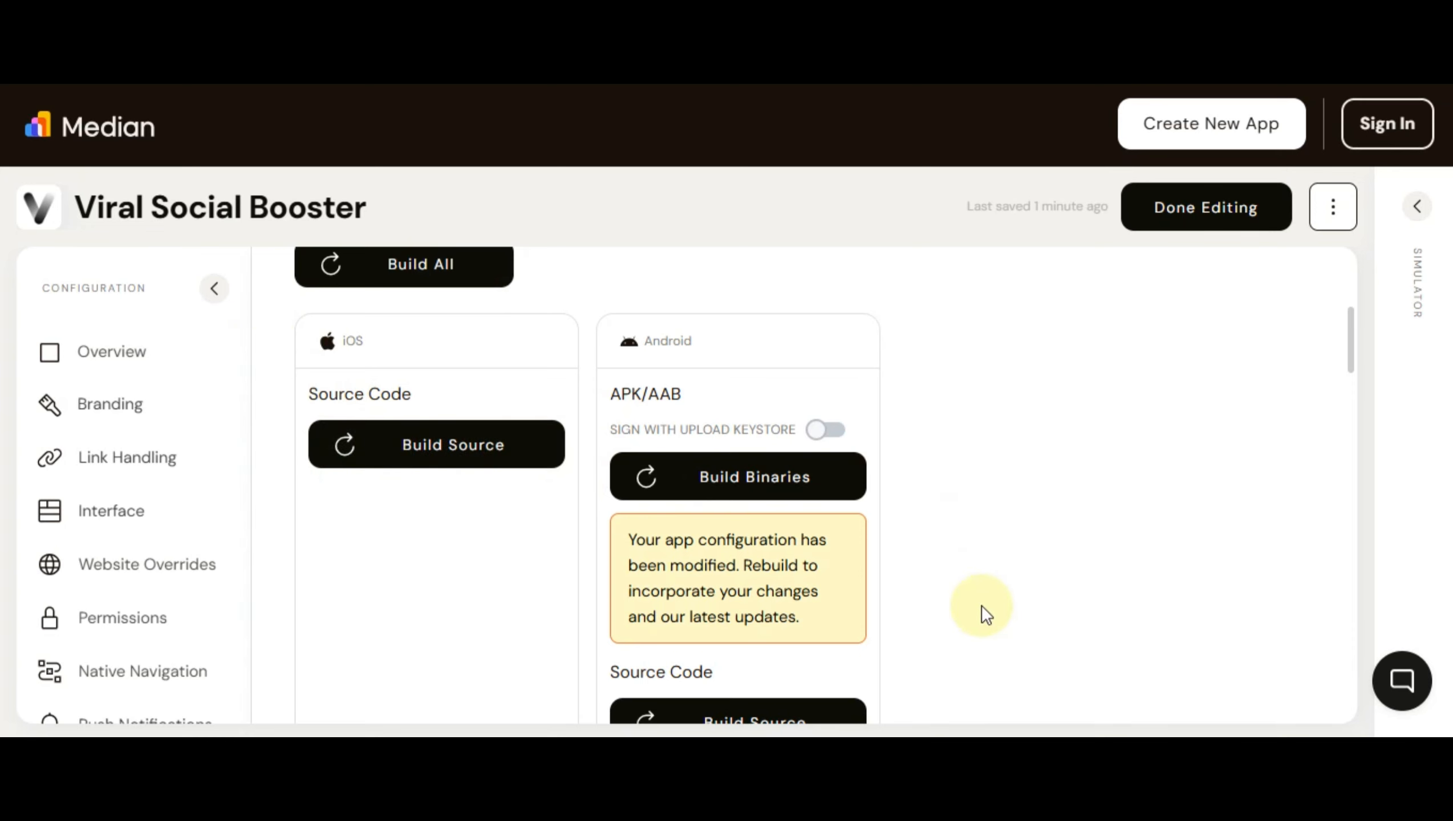
pyautogui.scroll(-2, 982, 606)
pyautogui.scroll(5, 853, 559)
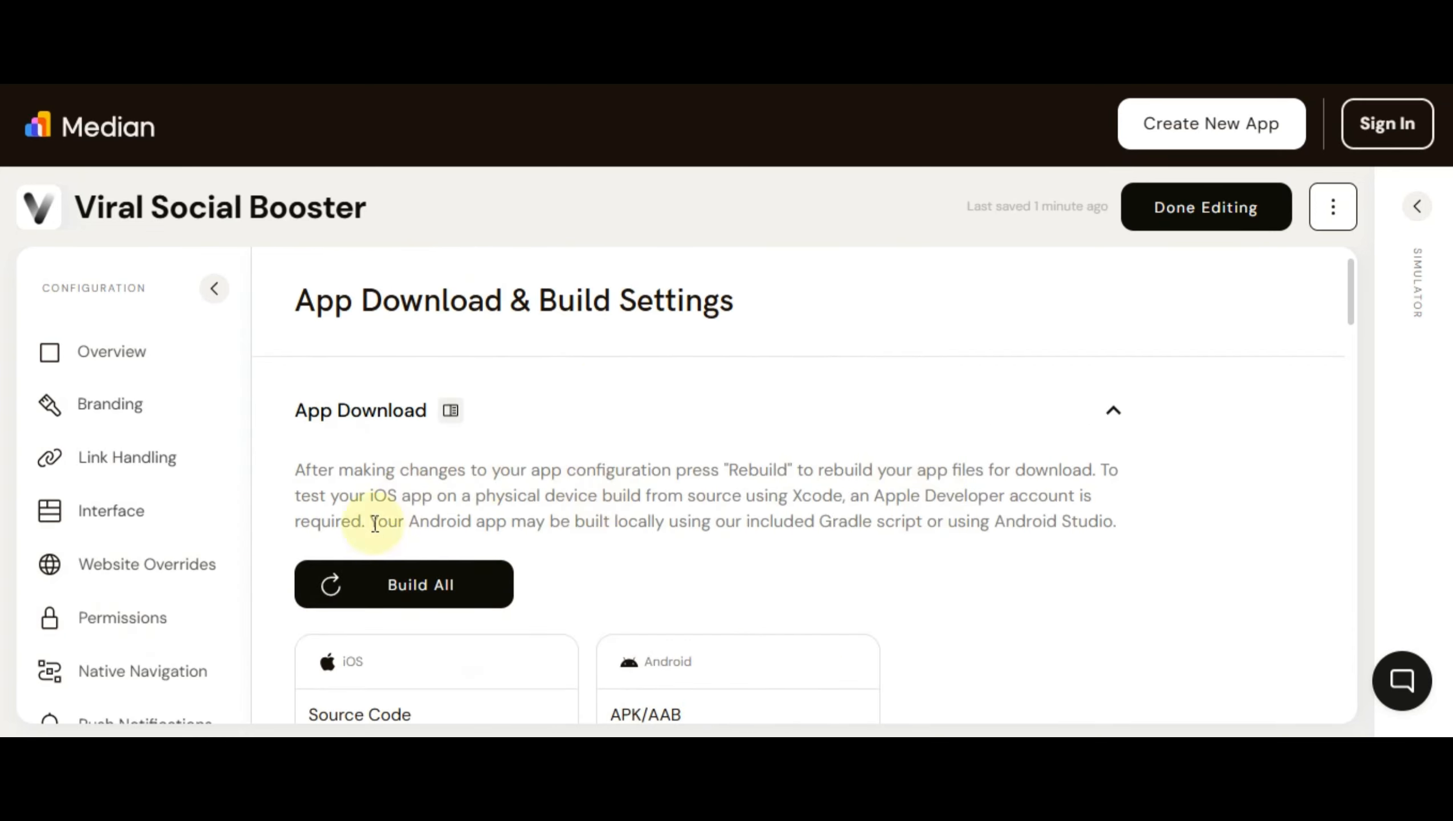
# - Build all the iOS and Android app files and check the resulting build options
pyautogui.click(413, 596)
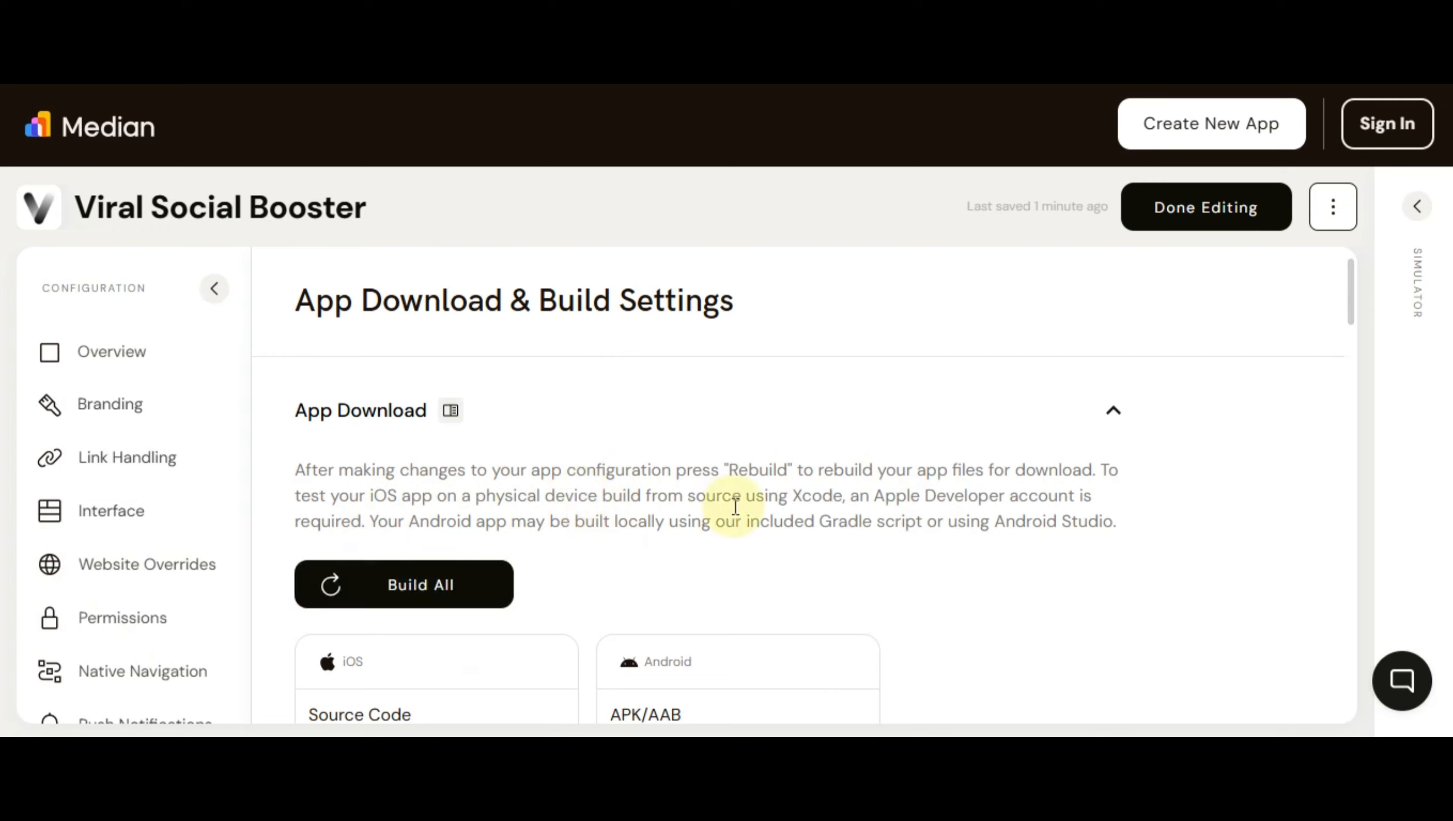
pyautogui.scroll(-5, 735, 506)
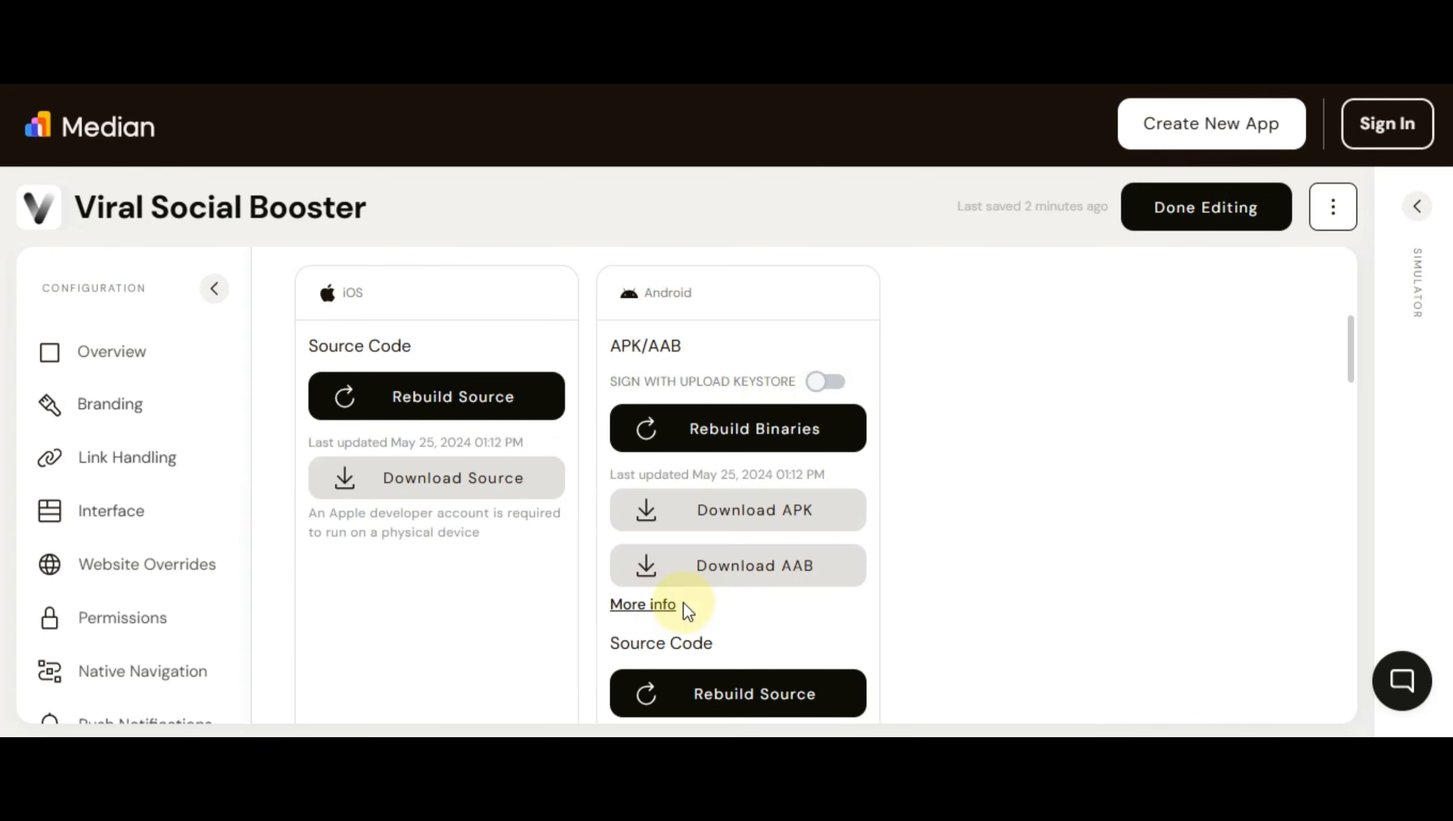
pyautogui.scroll(4, 826, 558)
pyautogui.scroll(-2, 517, 443)
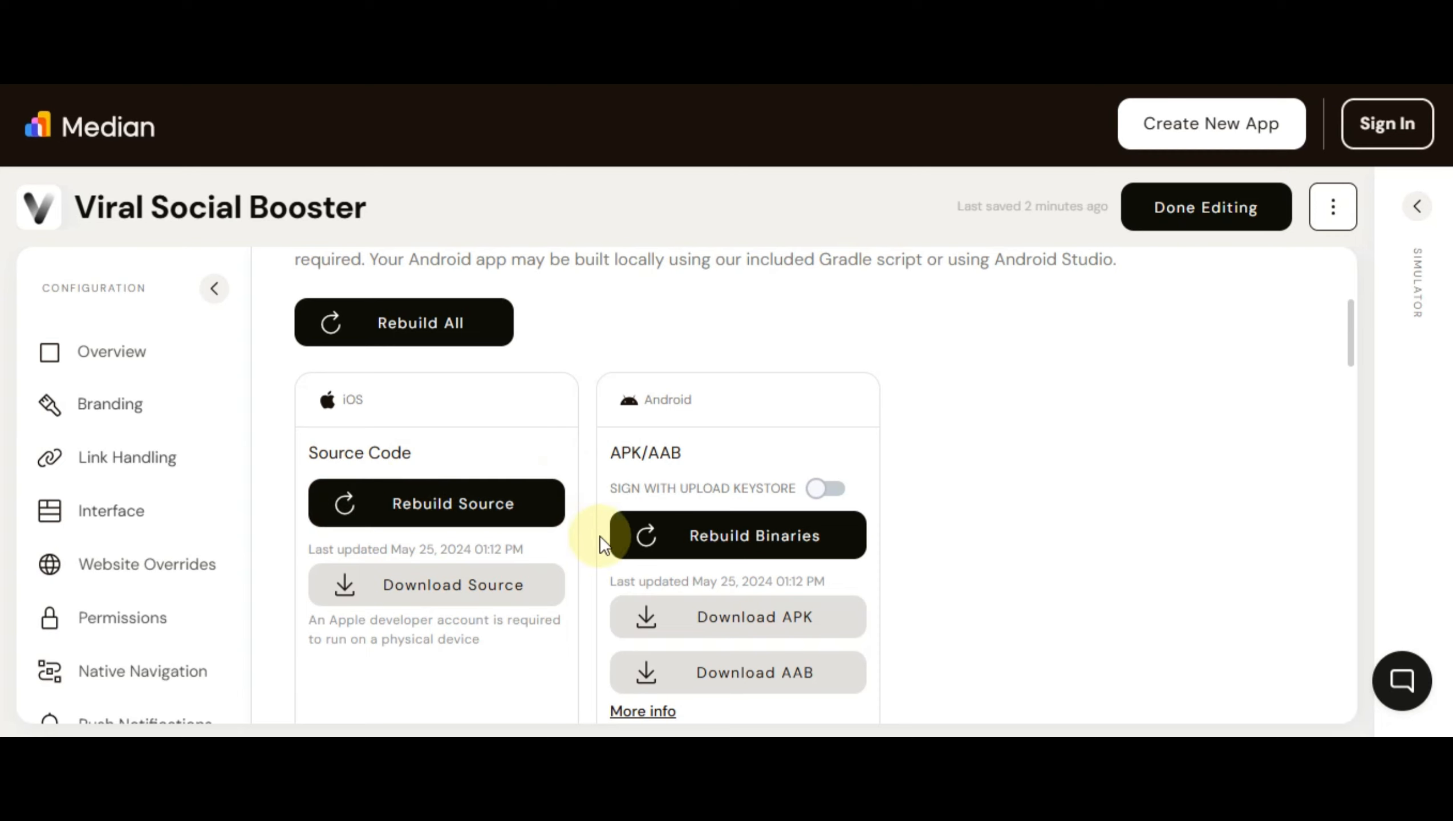
# - Examine the iOS source code download alongside the Android APK and AAB downloads
pyautogui.scroll(-3, 599, 536)
pyautogui.scroll(2, 380, 528)
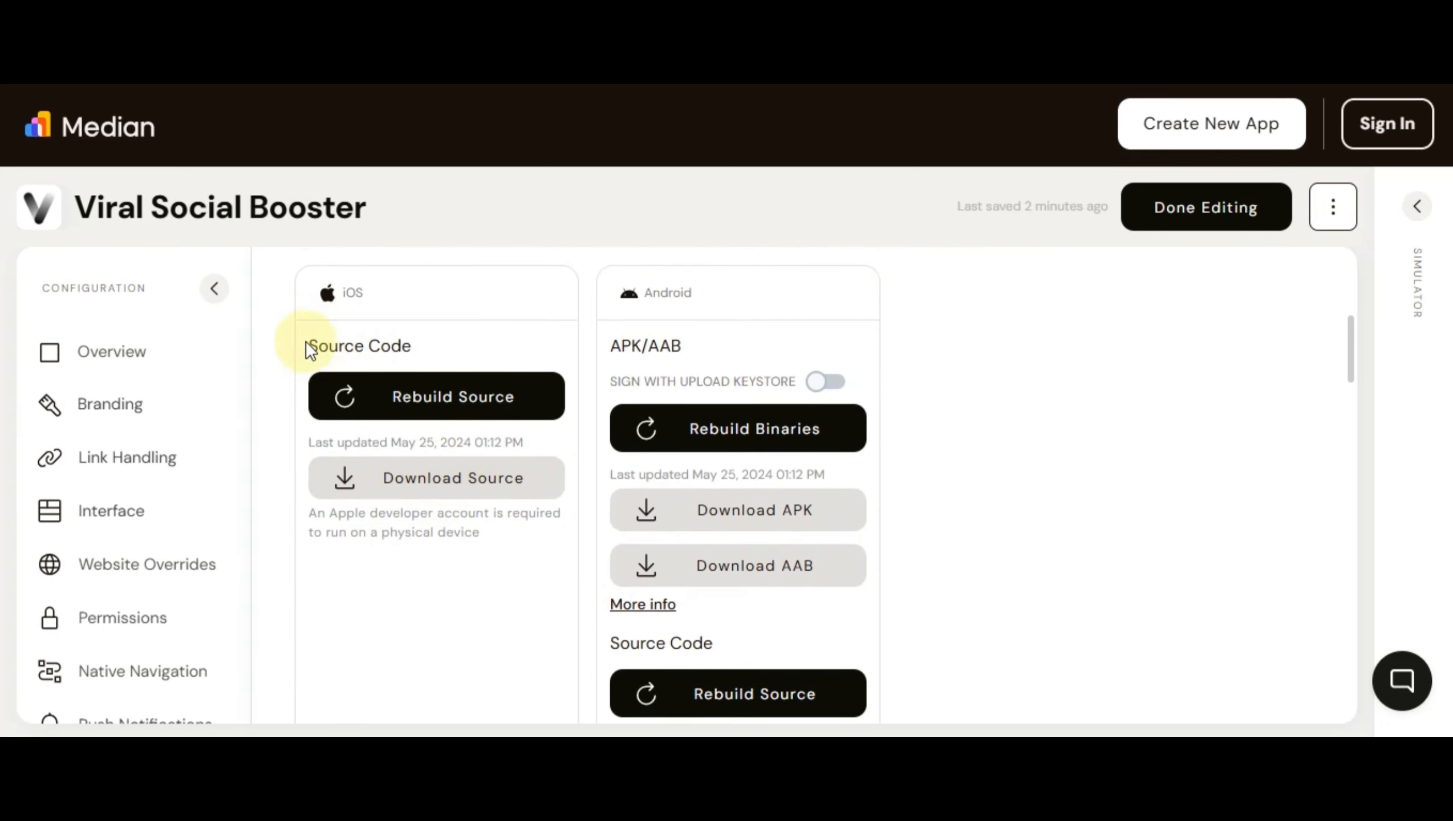
pyautogui.moveTo(307, 344); pyautogui.dragTo(411, 340)
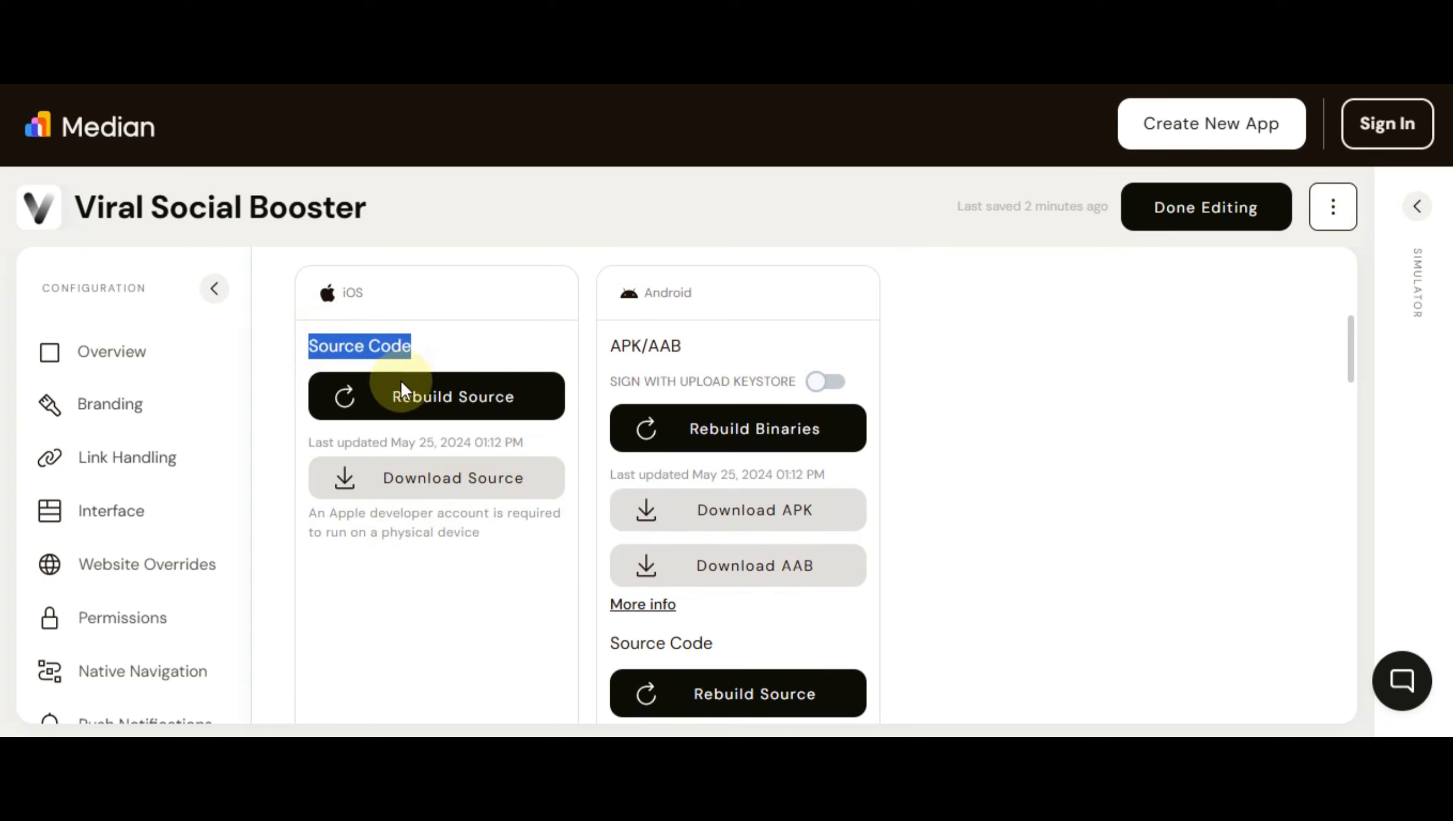
pyautogui.click(382, 534)
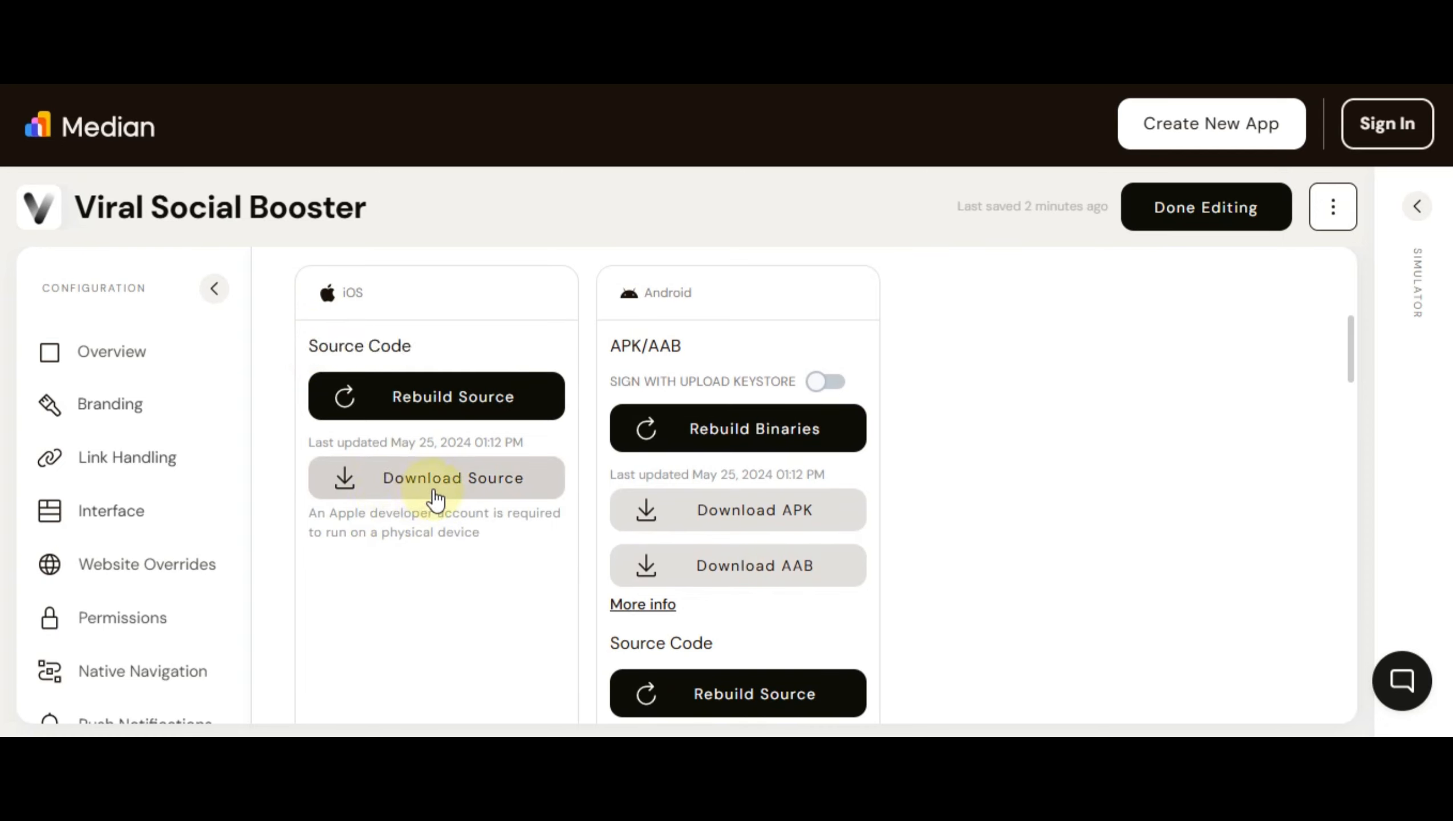